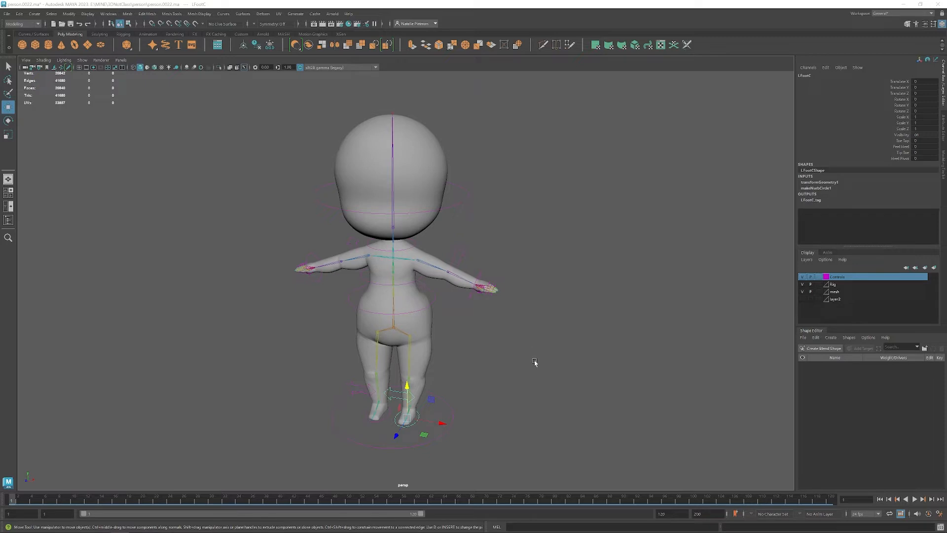
# - Select the hip joint and then the body mesh to examine the character's skeleton and geometry
pyautogui.click(533, 363)
pyautogui.moveTo(495, 363)
pyautogui.keyDown('alt'); pyautogui.mouseDown()
pyautogui.moveTo(474, 351)
pyautogui.moveTo(498, 355)
pyautogui.moveTo(484, 360)
pyautogui.moveTo(490, 364)
pyautogui.mouseUp(); pyautogui.keyUp('alt')
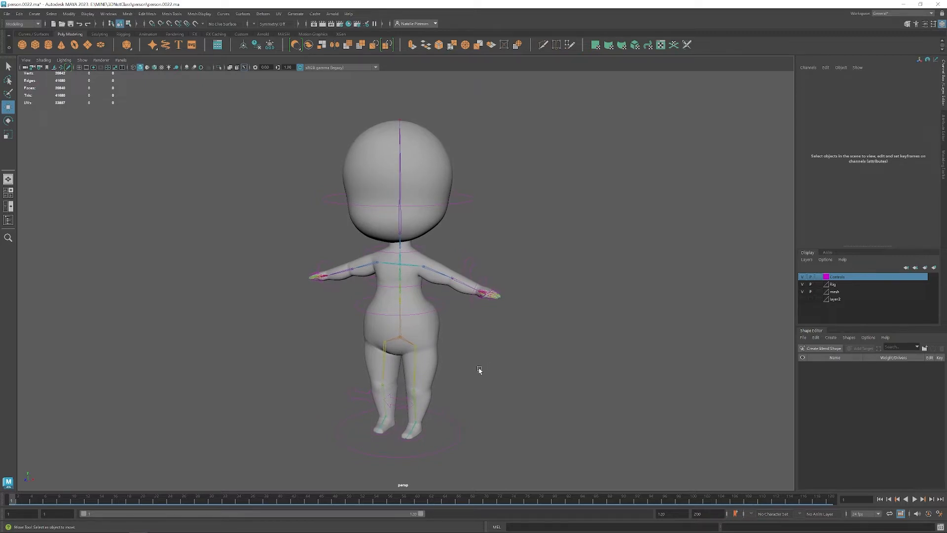
pyautogui.click(416, 339)
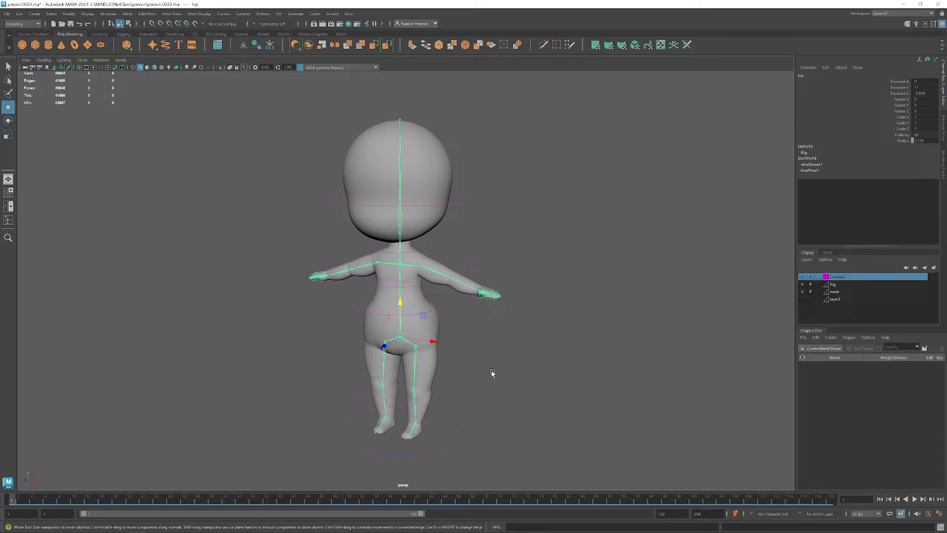
pyautogui.click(433, 166)
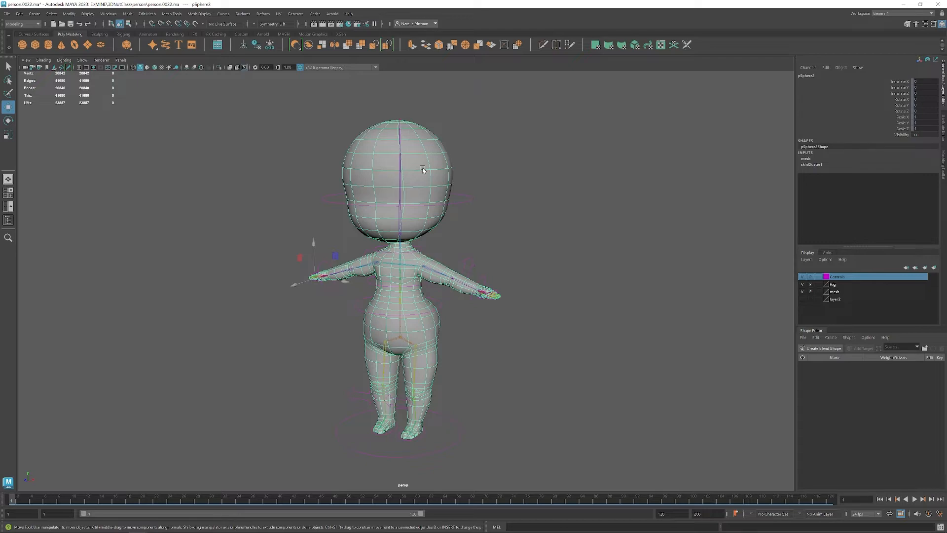
pyautogui.moveTo(461, 233)
pyautogui.keyDown('alt'); pyautogui.mouseDown()
pyautogui.moveTo(542, 236)
pyautogui.moveTo(463, 239)
pyautogui.moveTo(474, 237)
pyautogui.mouseUp(); pyautogui.keyUp('alt')
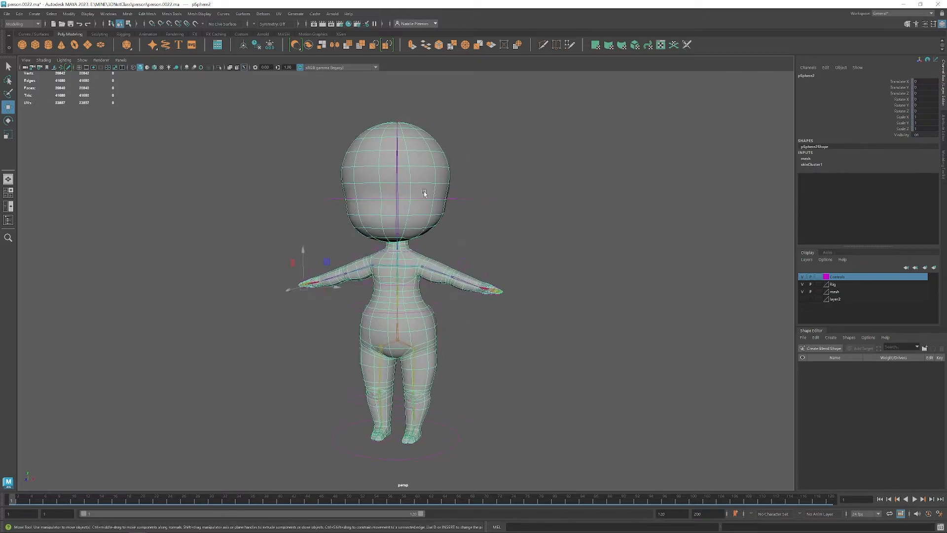
# - Try selecting and deleting single faces on the character's head, and undo the edit
pyautogui.moveTo(423, 188); pyautogui.dragTo(422, 211, button='right')
pyautogui.click(392, 159)
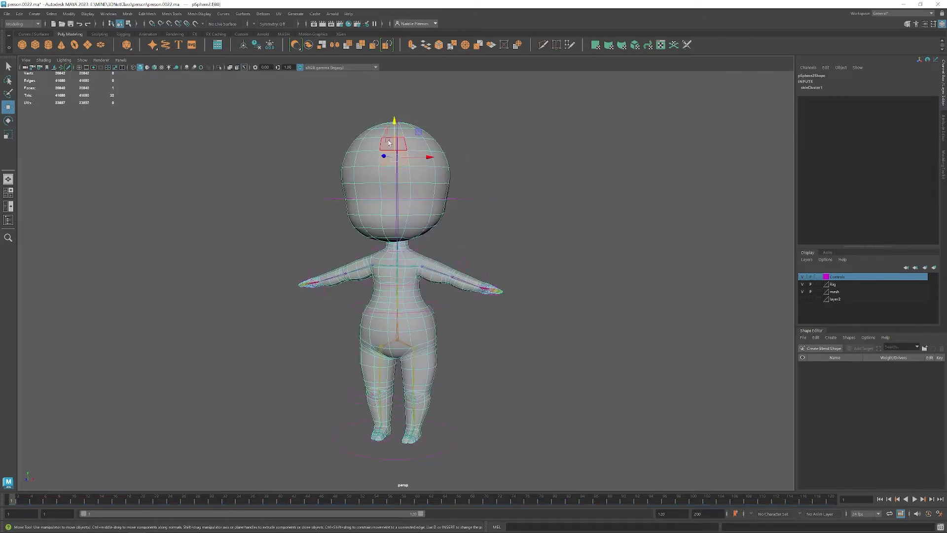
pyautogui.click(392, 145)
pyautogui.click(366, 159)
pyautogui.click(422, 207)
pyautogui.click(423, 174)
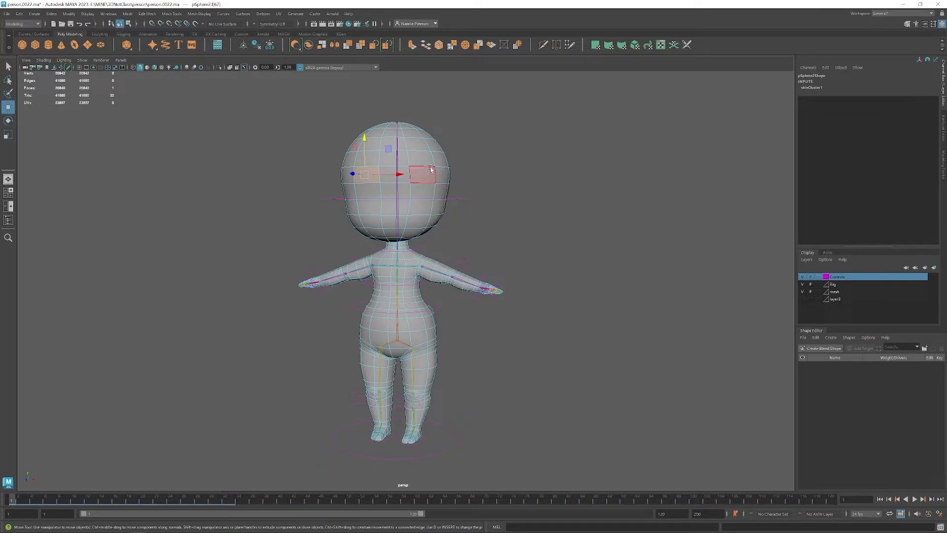
pyautogui.press('Delete')
pyautogui.keyDown('alt'); pyautogui.moveTo(493, 241); pyautogui.dragTo(443, 331); pyautogui.keyUp('alt')
pyautogui.hotkey('ctrl', 'z')
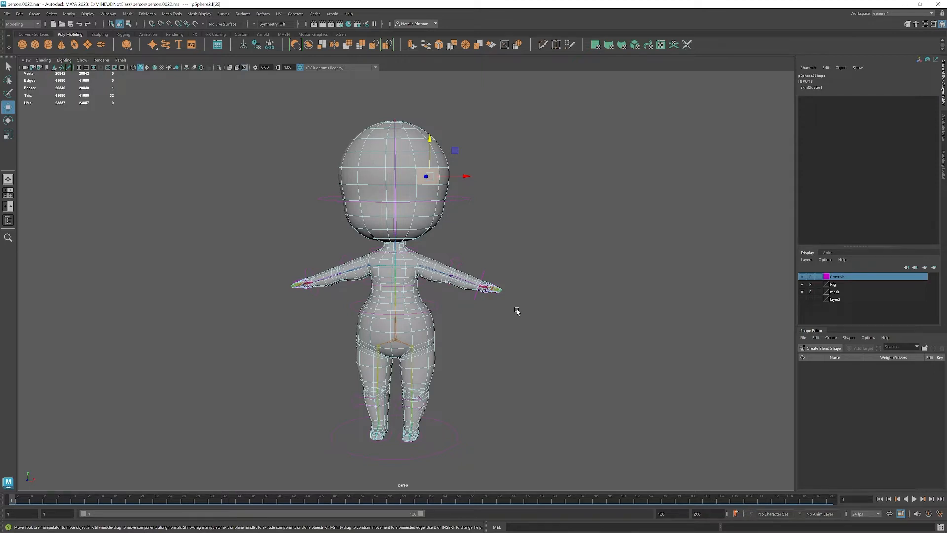
# - Leave face selection and select the left arm's IK handle to examine it
pyautogui.click(446, 273)
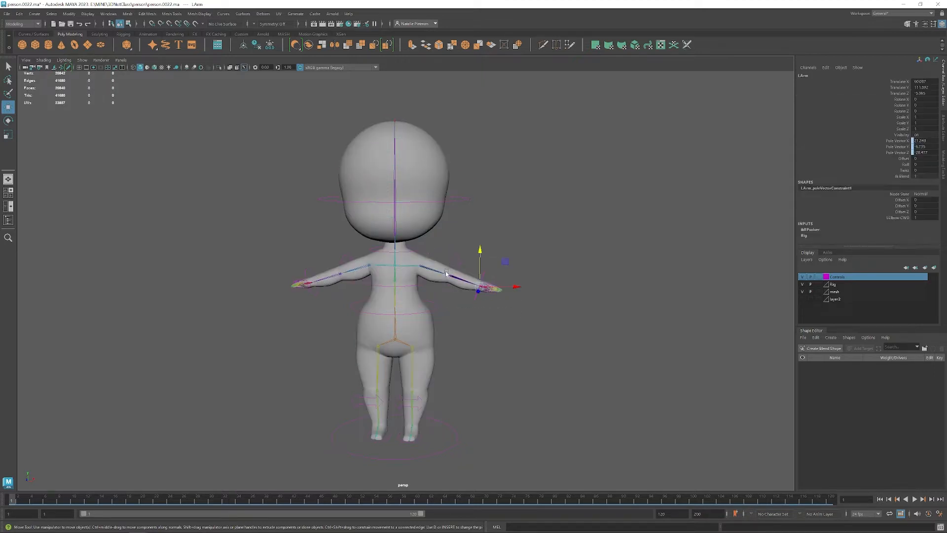
pyautogui.click(429, 245)
pyautogui.click(424, 222)
pyautogui.moveTo(425, 222); pyautogui.dragTo(432, 249, button='right')
pyautogui.moveTo(516, 305); pyautogui.dragTo(438, 260)
pyautogui.keyDown('alt'); pyautogui.moveTo(487, 344); pyautogui.dragTo(474, 345); pyautogui.keyUp('alt')
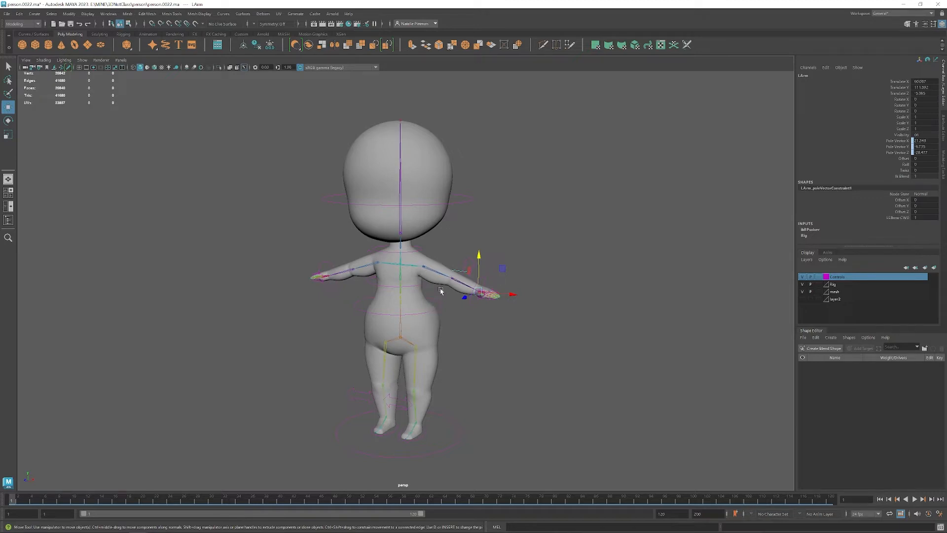
# - Test the left wrist control by moving it inward along X, undo the move, and deselect it
pyautogui.click(485, 282)
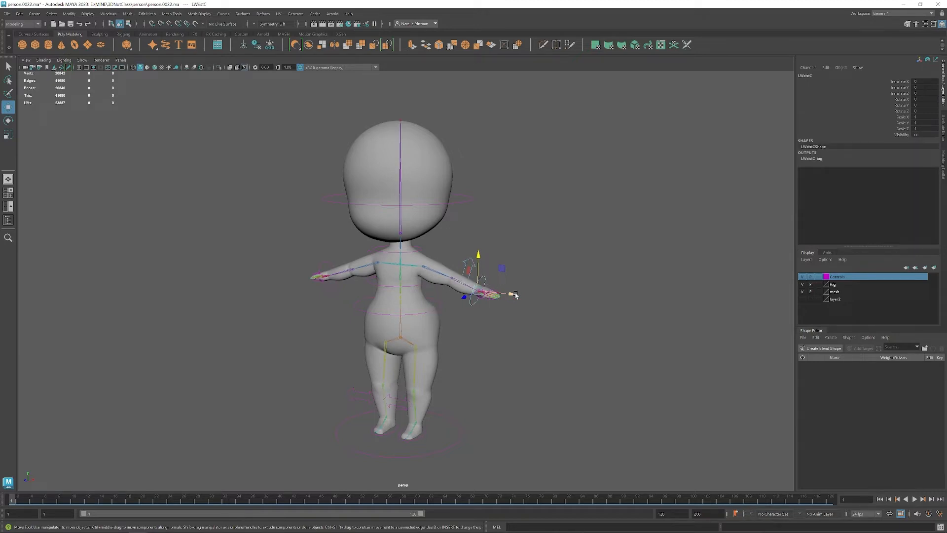
pyautogui.moveTo(514, 295)
pyautogui.mouseDown()
pyautogui.moveTo(470, 291)
pyautogui.moveTo(500, 293)
pyautogui.mouseUp()
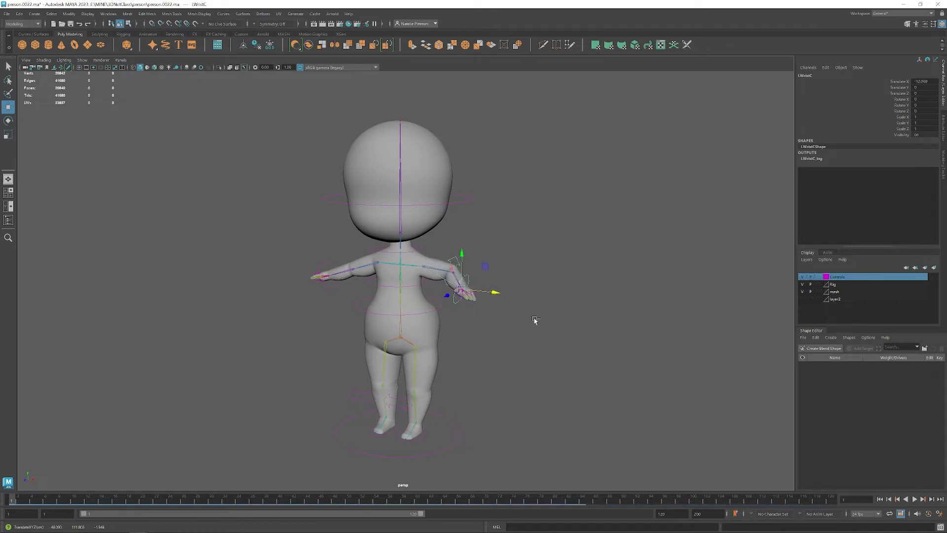
pyautogui.hotkey('ctrl', 'z')
pyautogui.click(501, 356)
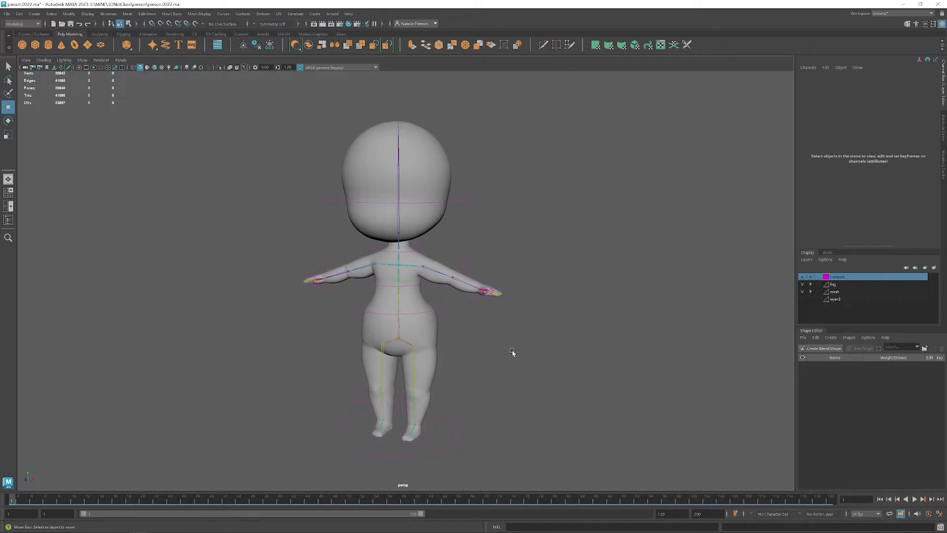
# - Select the hip joint and the body mesh in turn to compare the joint hierarchy with the skin
pyautogui.keyDown('alt'); pyautogui.moveTo(522, 368); pyautogui.dragTo(517, 371); pyautogui.keyUp('alt')
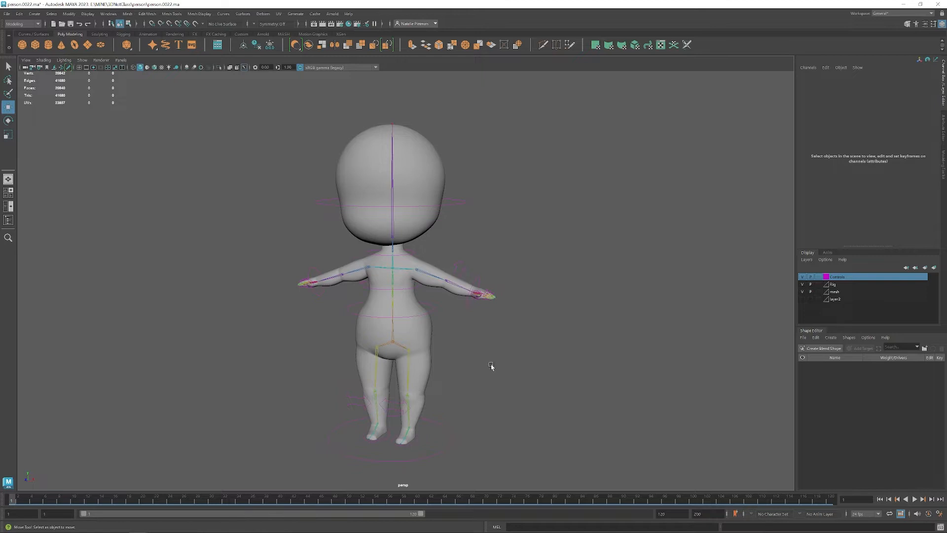
pyautogui.keyDown('alt'); pyautogui.moveTo(472, 366); pyautogui.dragTo(466, 364); pyautogui.keyUp('alt')
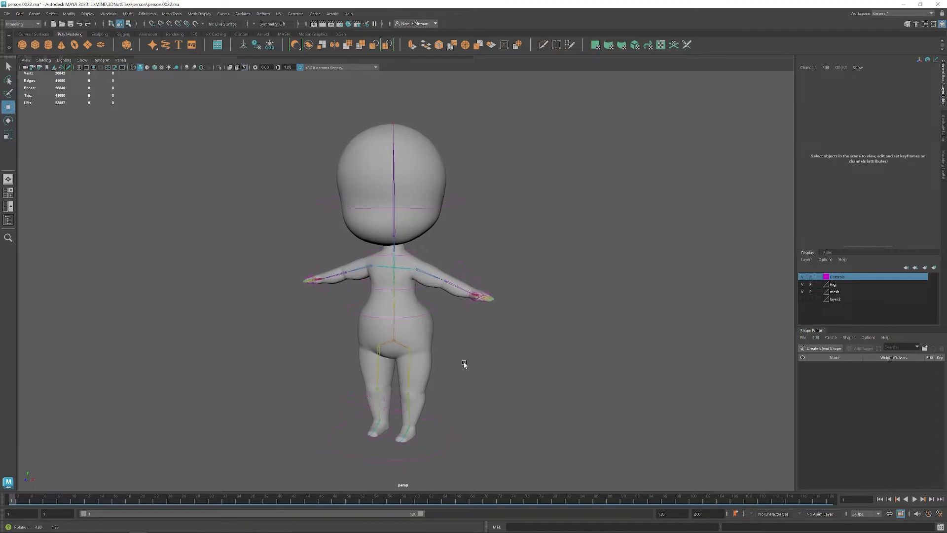
pyautogui.click(394, 341)
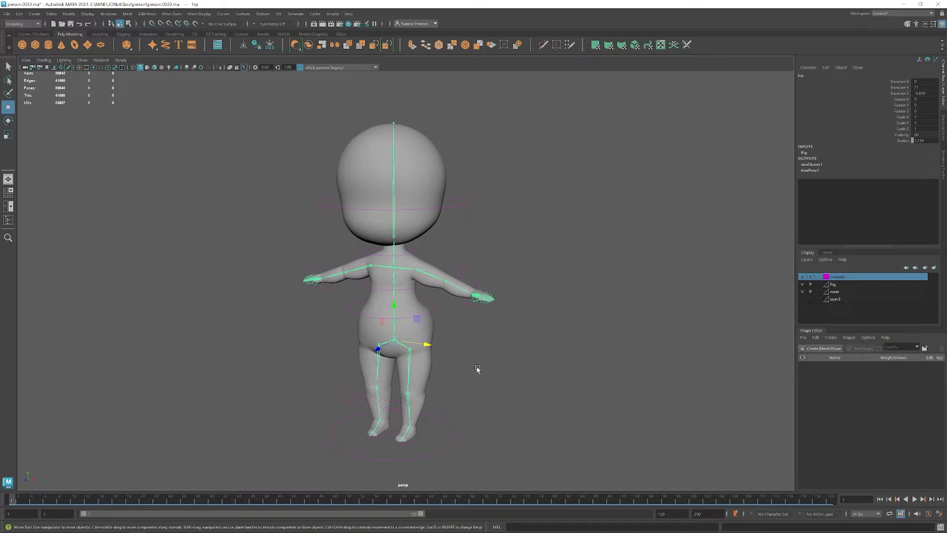
pyautogui.click(423, 371)
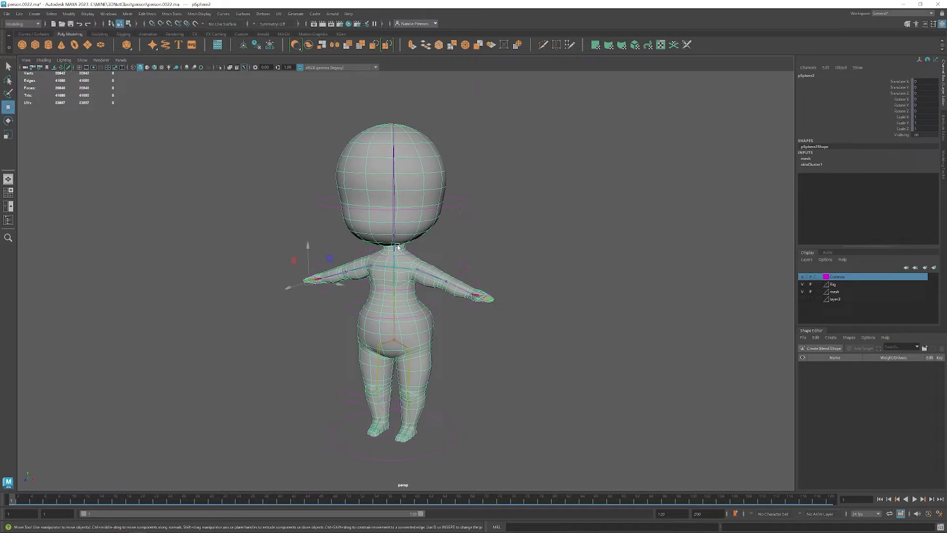
pyautogui.click(394, 342)
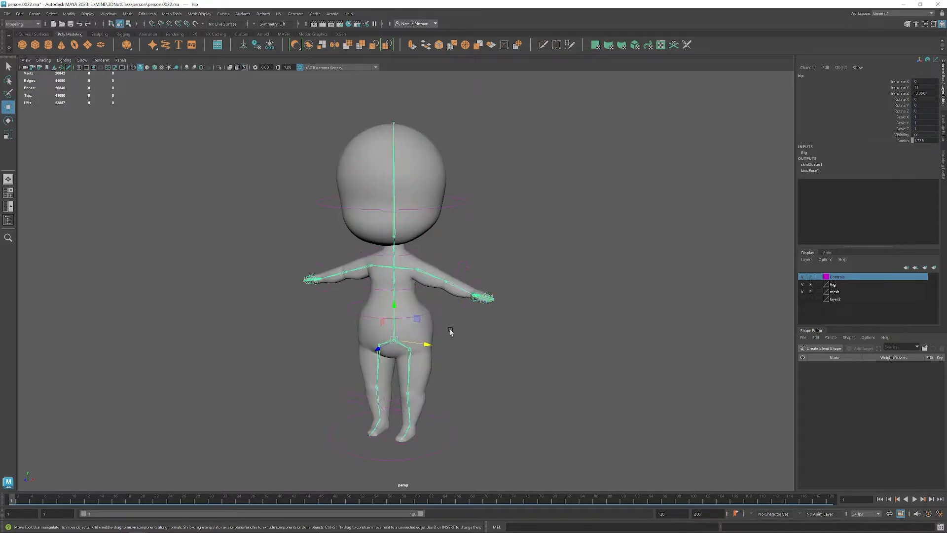
# - Switch to the Rigging menu set and shelf, and display the body mesh's influence with Paint Skin Weights
pyautogui.click(424, 328)
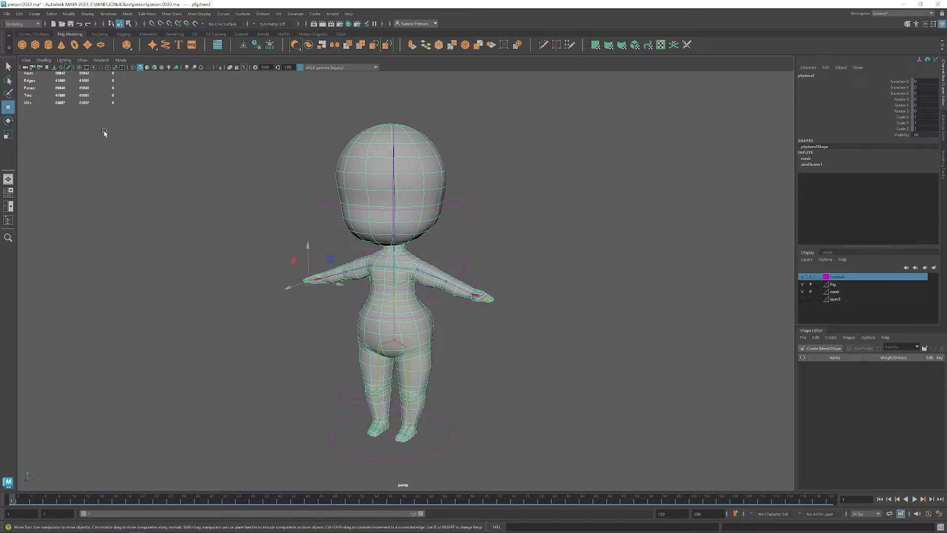
pyautogui.click(38, 24)
pyautogui.click(13, 40)
pyautogui.click(123, 35)
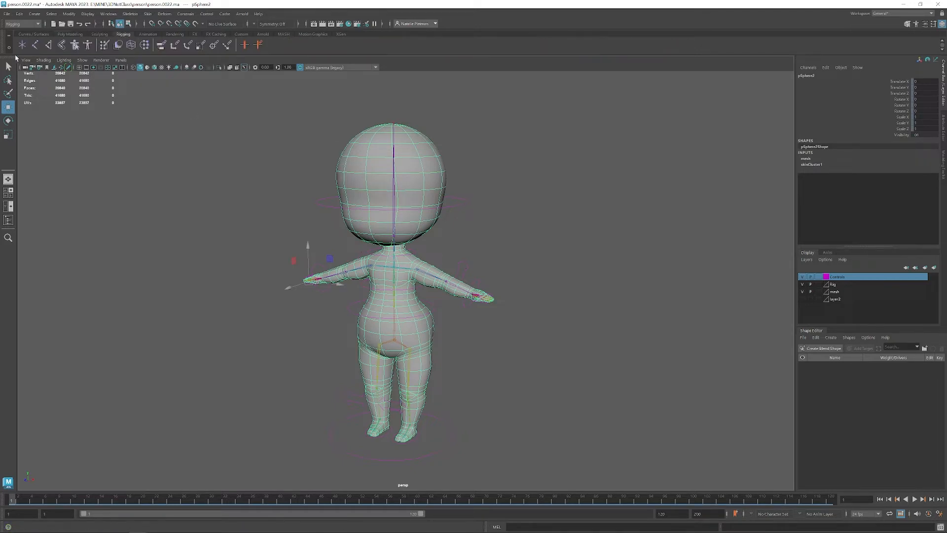
pyautogui.click(105, 45)
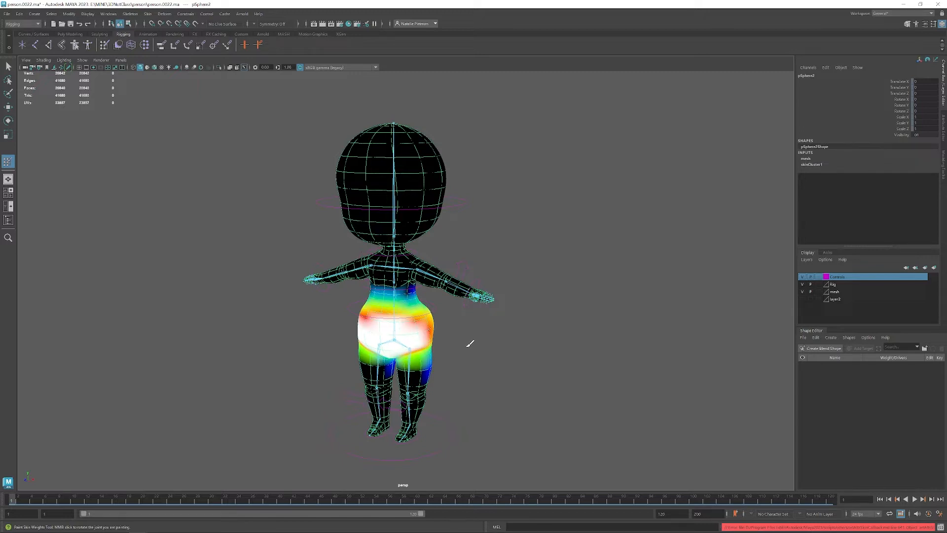
pyautogui.press('q')
pyautogui.click(180, 211)
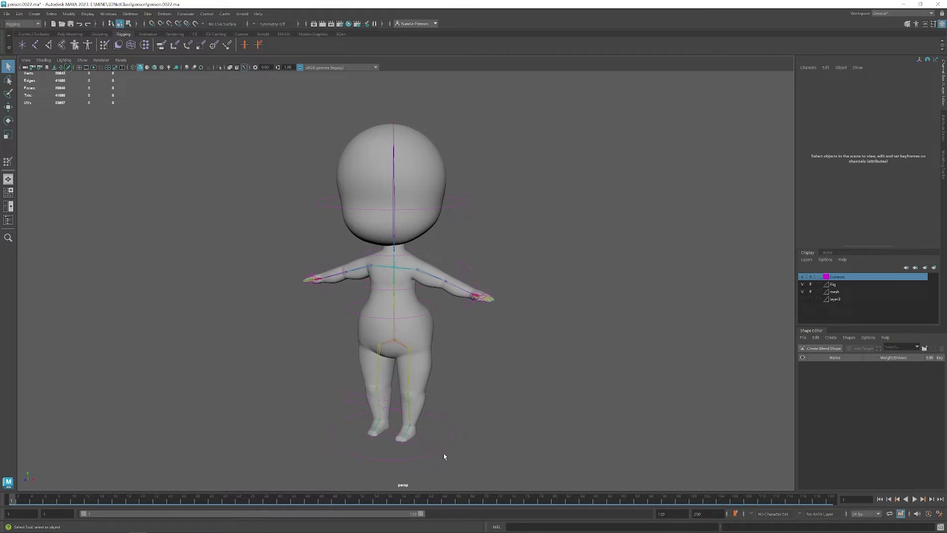
# - Move the whole character backward along Z with the main control circle at the feet
pyautogui.keyDown('alt'); pyautogui.moveTo(451, 447); pyautogui.dragTo(445, 451); pyautogui.keyUp('alt')
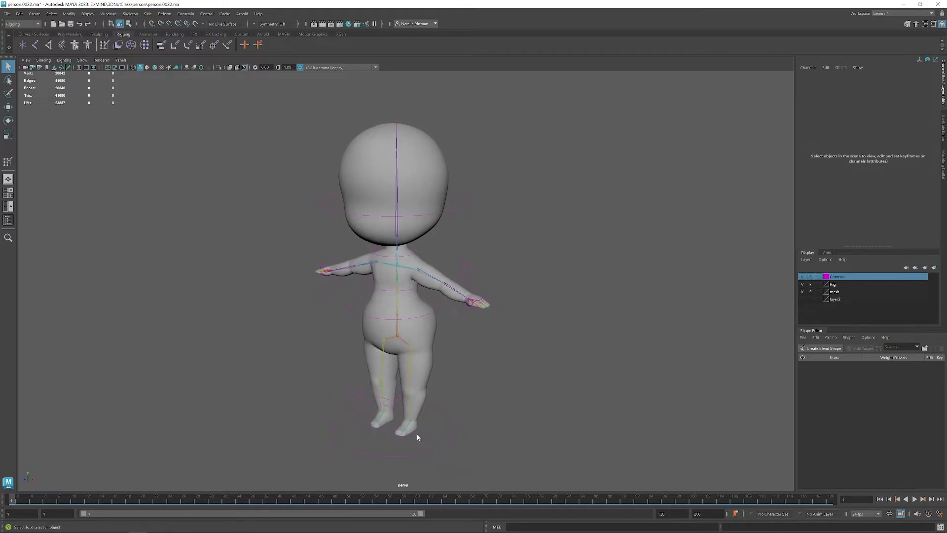
pyautogui.click(436, 447)
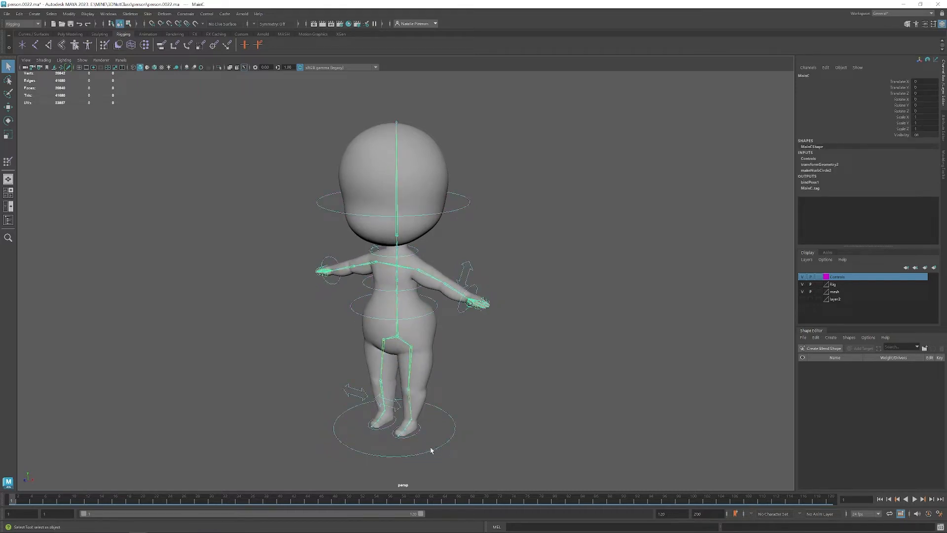
pyautogui.press('w')
pyautogui.moveTo(373, 441); pyautogui.dragTo(364, 375)
pyautogui.moveTo(323, 384); pyautogui.dragTo(494, 308, button='middle')
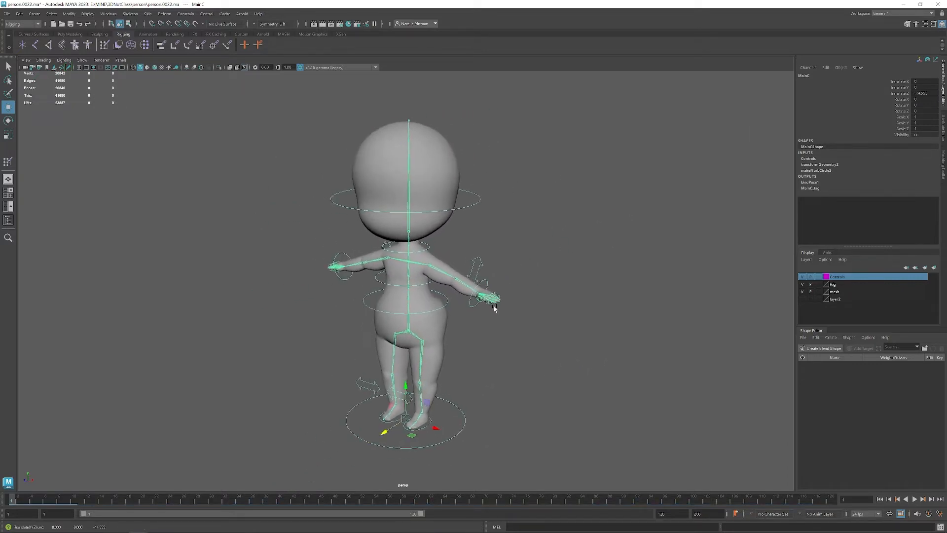
# - Hide the Rig display layer and deselect the main control
pyautogui.click(802, 285)
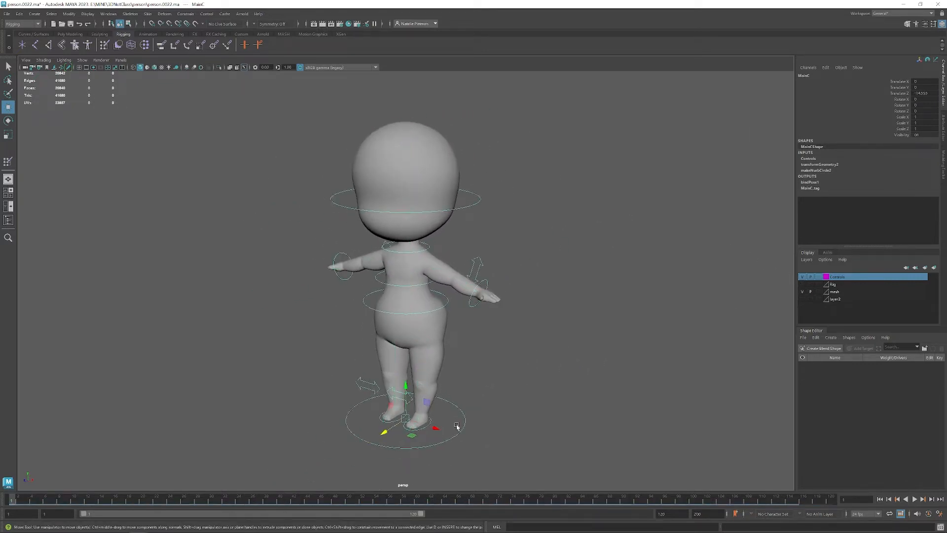
pyautogui.click(516, 403)
pyautogui.keyDown('alt'); pyautogui.moveTo(431, 451); pyautogui.dragTo(399, 429); pyautogui.keyUp('alt')
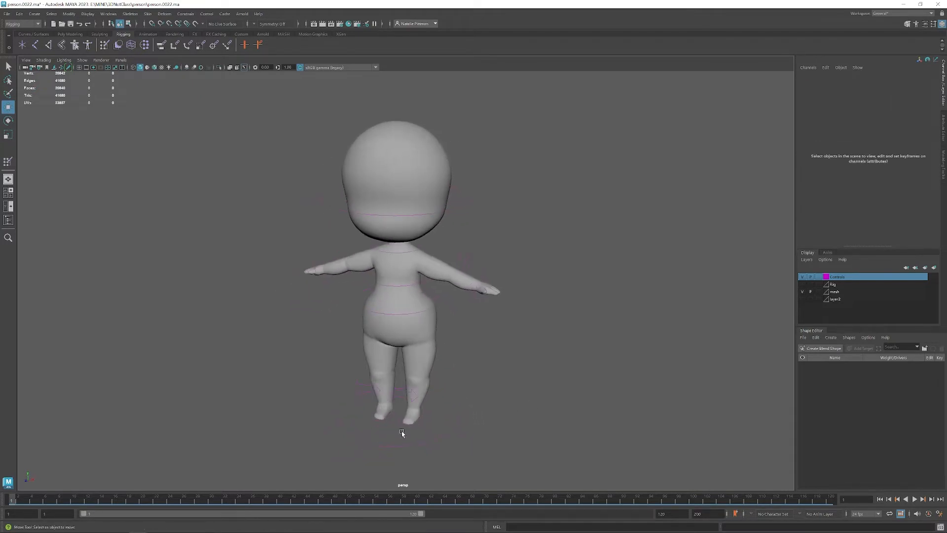
# - Test the left foot control by lifting it upward along Y, and undo the move
pyautogui.click(418, 422)
pyautogui.moveTo(413, 397); pyautogui.dragTo(411, 360)
pyautogui.hotkey('ctrl', 'z')
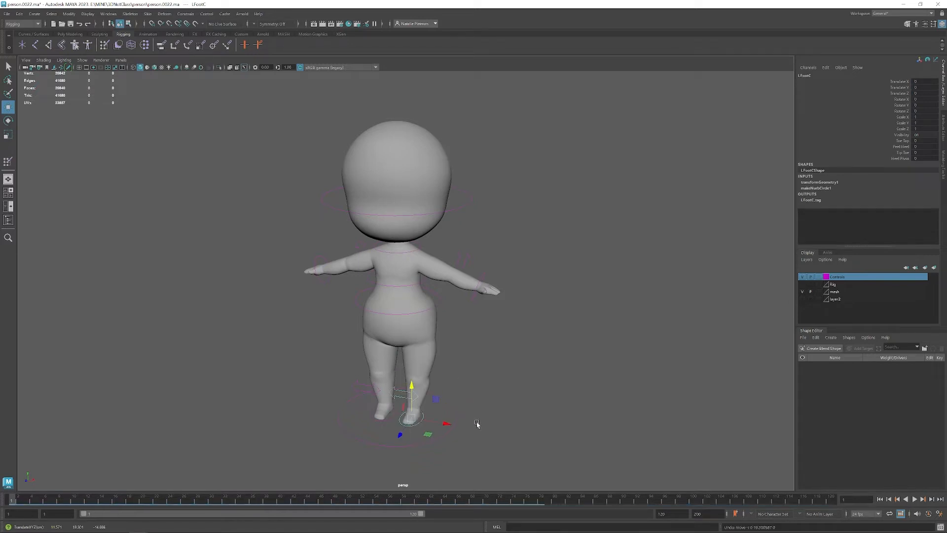
# - Test the custom toe attribute on the left foot control and return it to 0
pyautogui.keyDown('alt'); pyautogui.moveTo(478, 425); pyautogui.dragTo(465, 425); pyautogui.keyUp('alt')
pyautogui.scroll(-3, 446, 432)
pyautogui.scroll(8, 447, 433)
pyautogui.keyDown('alt'); pyautogui.moveTo(447, 406); pyautogui.dragTo(422, 148, button='middle'); pyautogui.keyUp('alt')
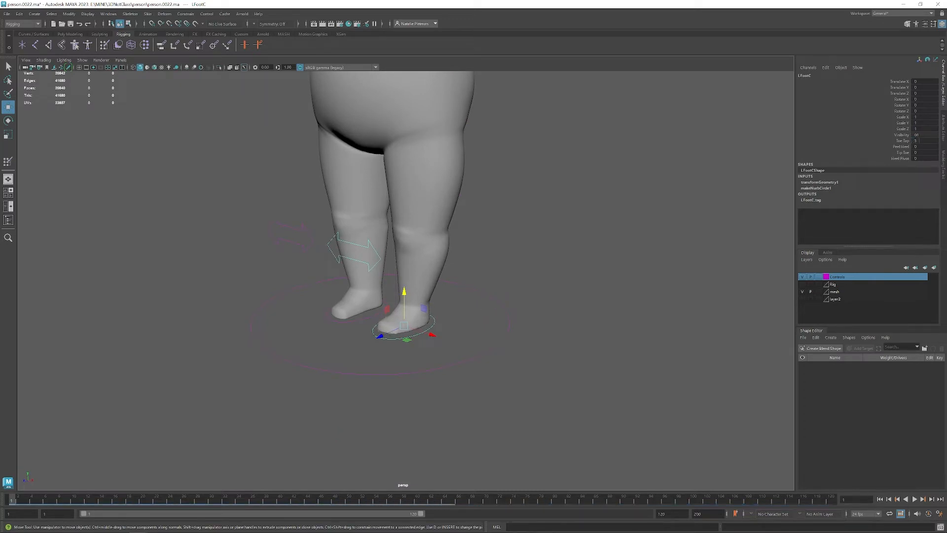
pyautogui.moveTo(917, 148)
pyautogui.mouseDown()
pyautogui.moveTo(933, 149)
pyautogui.moveTo(915, 149)
pyautogui.moveTo(932, 159)
pyautogui.moveTo(915, 159)
pyautogui.mouseUp()
pyautogui.click(917, 154)
pyautogui.scroll(-3, 518, 279)
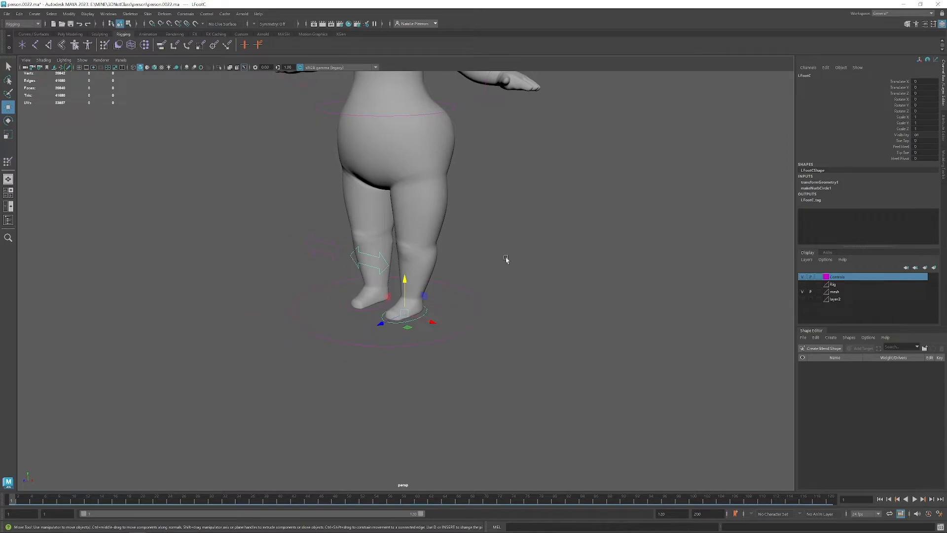
pyautogui.keyDown('alt'); pyautogui.moveTo(506, 259); pyautogui.dragTo(507, 383, button='middle'); pyautogui.keyUp('alt')
pyautogui.scroll(-5, 523, 344)
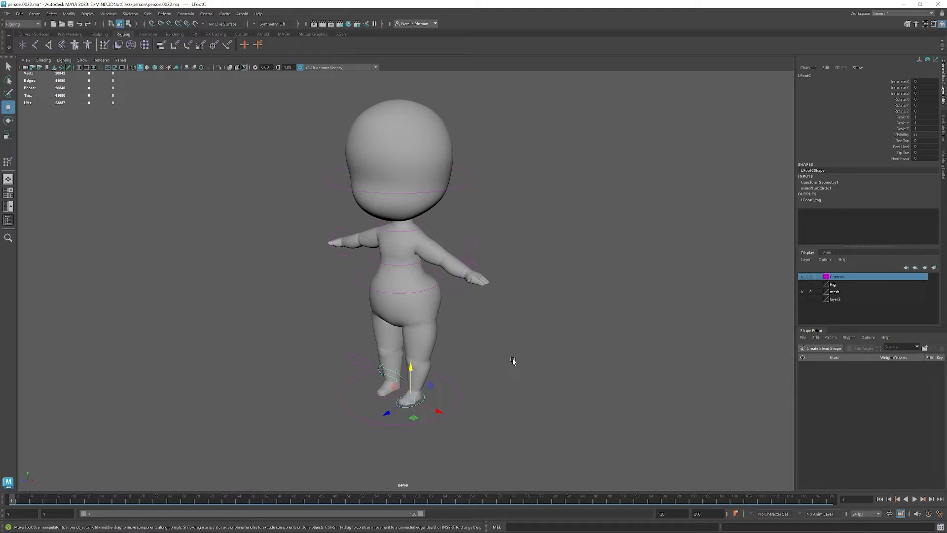
# - Deselect the left foot control and compare the Modeling menu set with the Rigging menu set, ending in Rigging
pyautogui.click(348, 295)
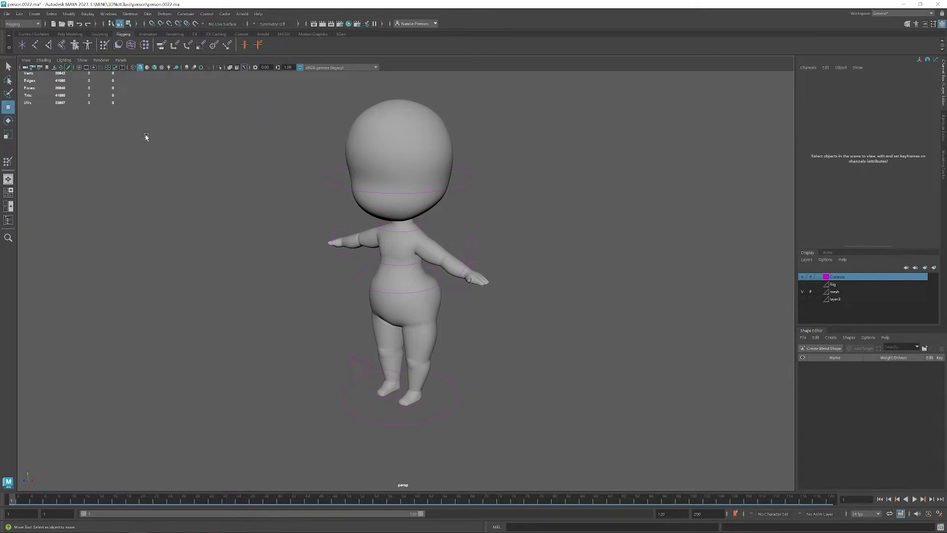
pyautogui.click(37, 23)
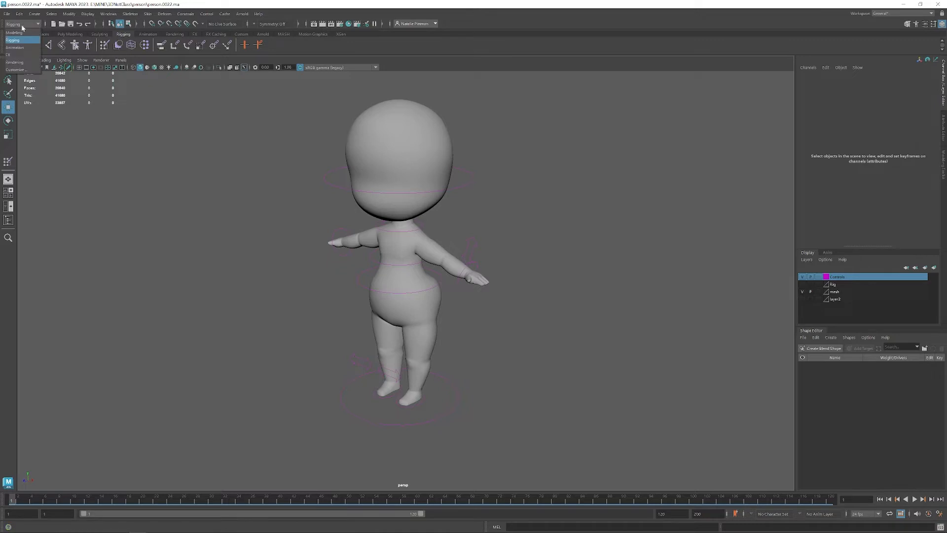
pyautogui.click(19, 44)
pyautogui.click(37, 24)
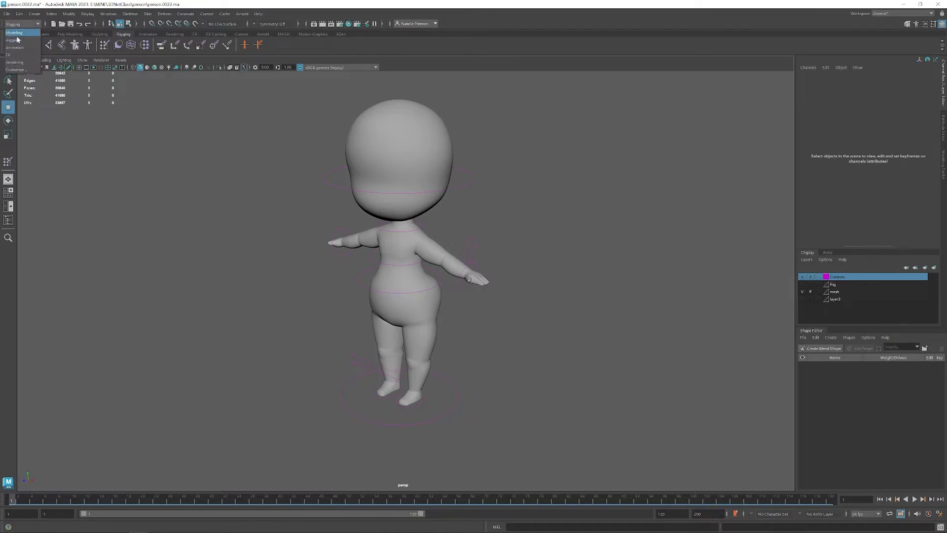
pyautogui.click(19, 33)
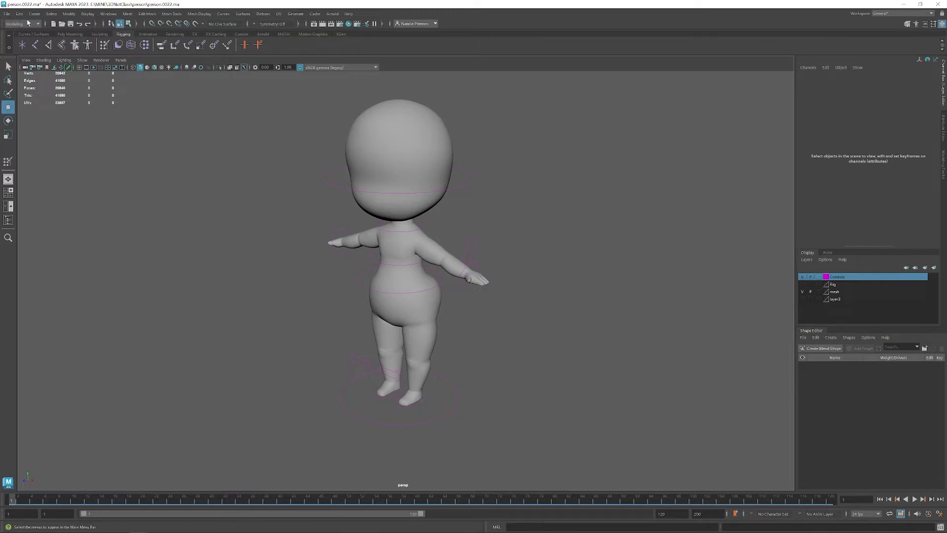
pyautogui.click(36, 25)
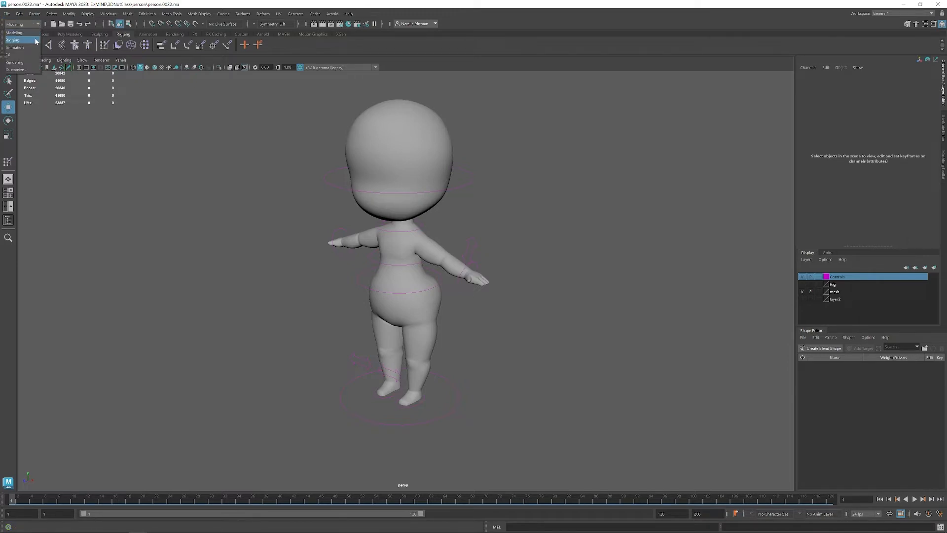
pyautogui.click(36, 41)
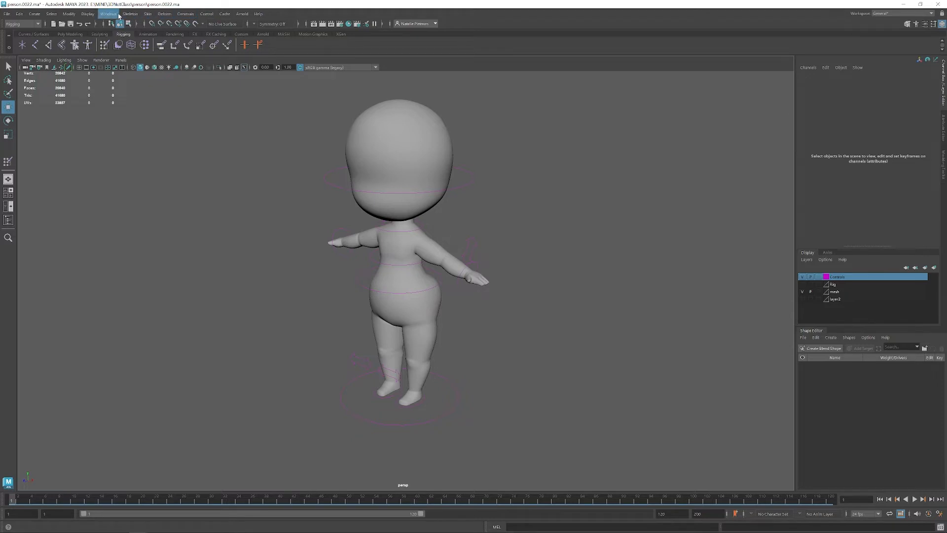
# - Switch the menu set to Modeling and back to Rigging, and compare the Poly Modeling shelf with the Rigging shelf
pyautogui.click(38, 24)
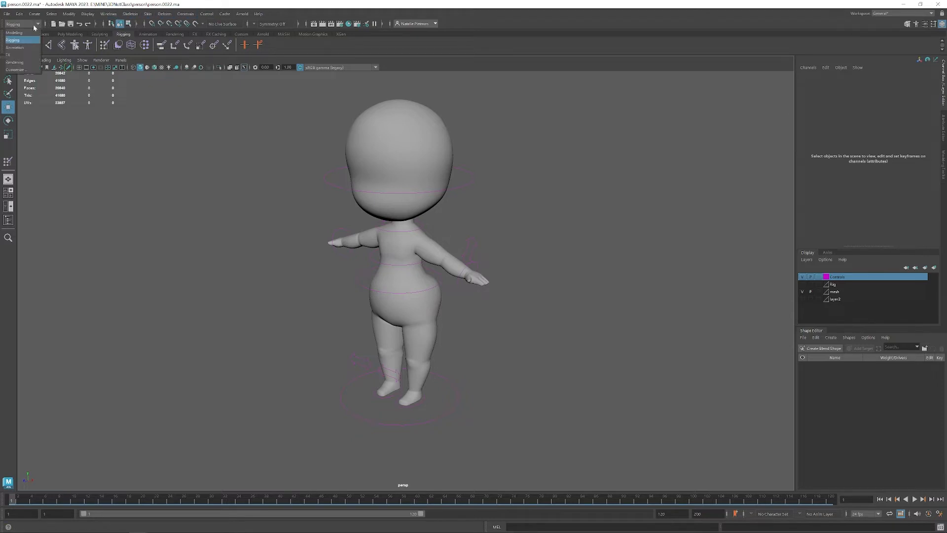
pyautogui.click(30, 32)
pyautogui.click(38, 23)
pyautogui.click(29, 40)
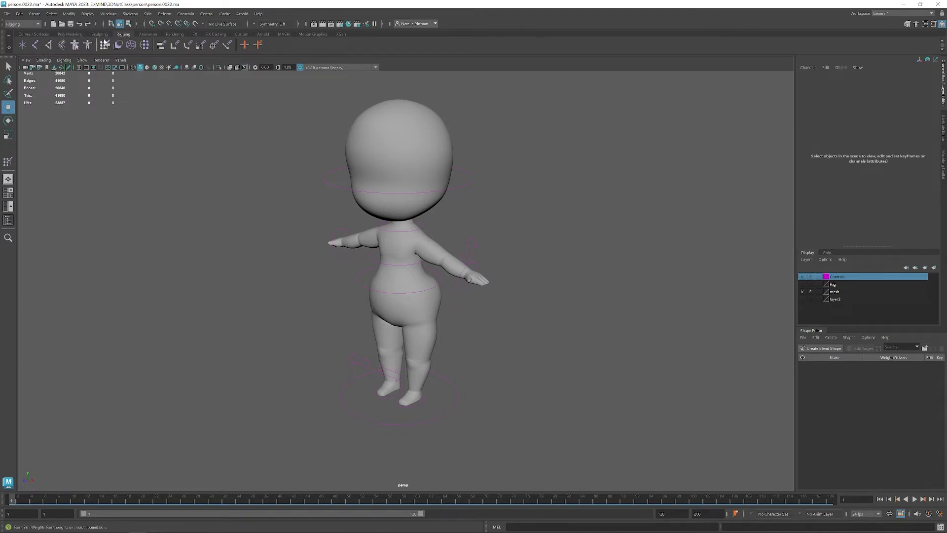
pyautogui.click(70, 34)
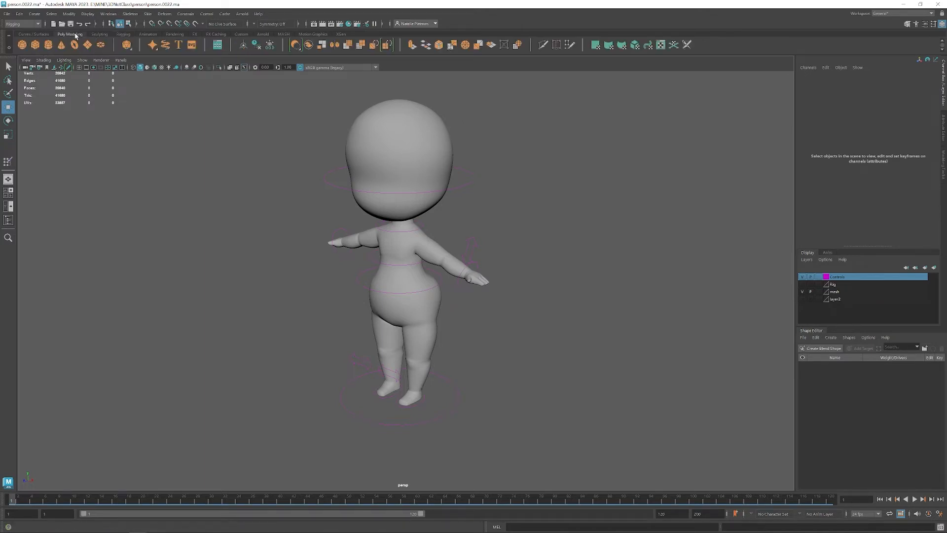
pyautogui.click(123, 34)
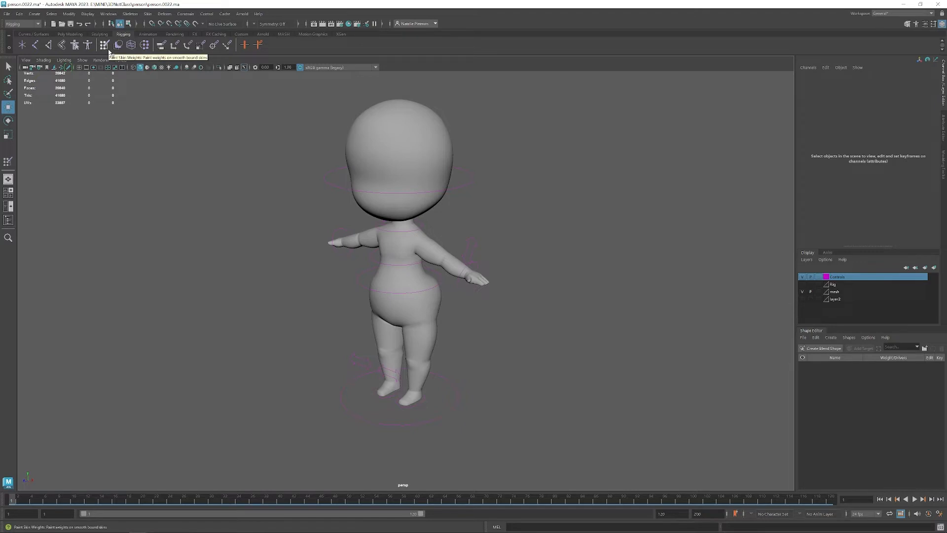
# - Open the Outliner and dock it along the viewport's left edge
pyautogui.click(112, 15)
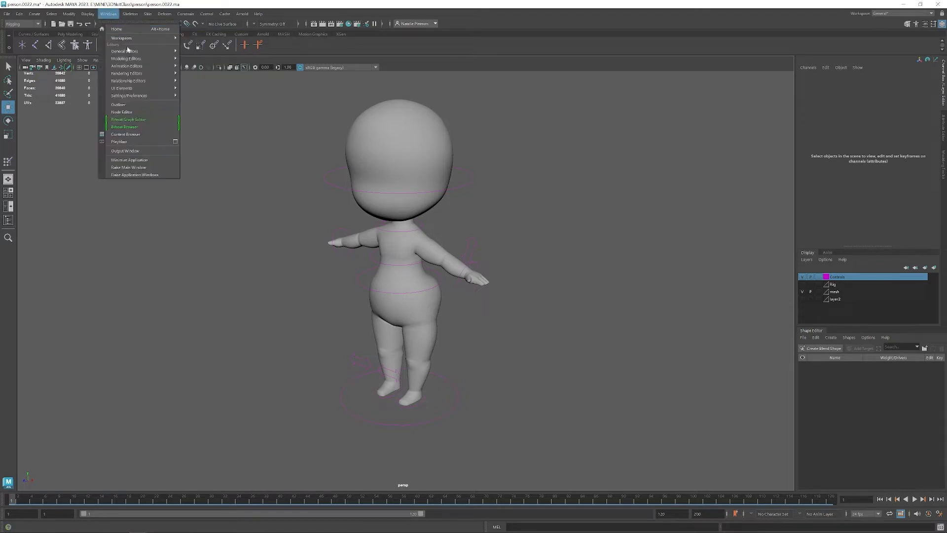
pyautogui.moveTo(128, 53)
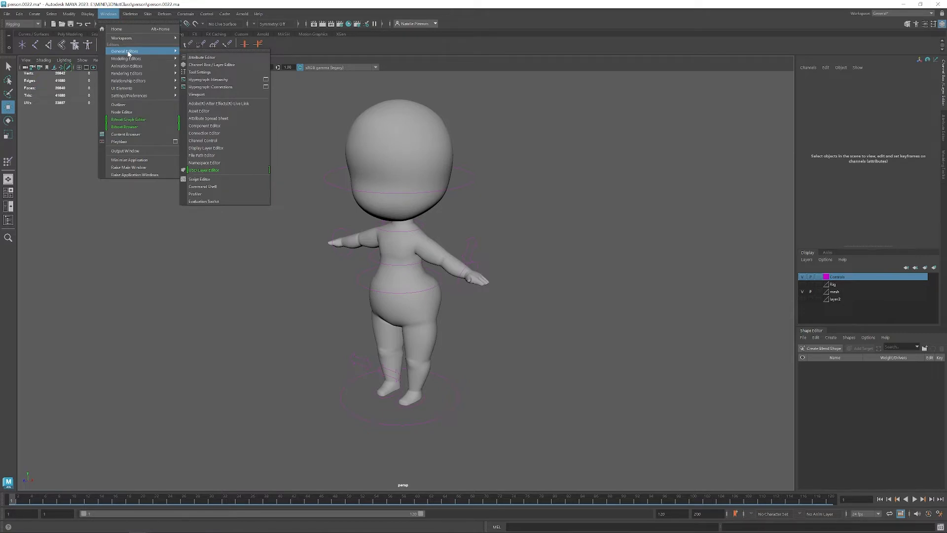
pyautogui.click(139, 106)
pyautogui.moveTo(77, 79); pyautogui.dragTo(18, 87)
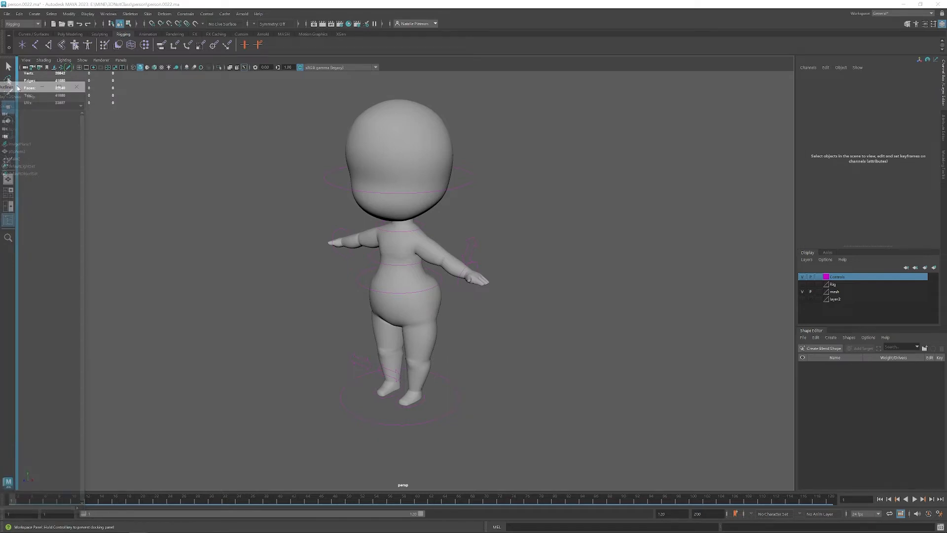
pyautogui.moveTo(17, 87); pyautogui.dragTo(18, 88)
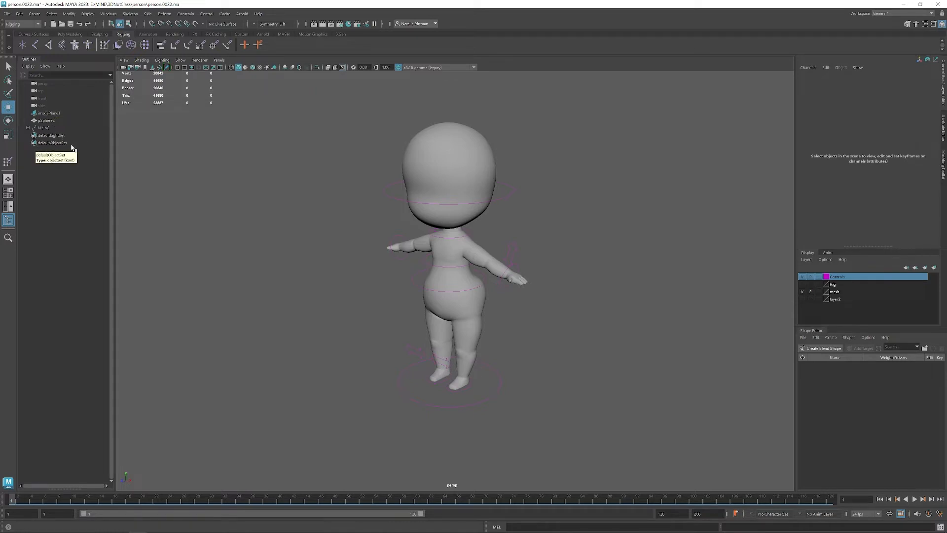
# - Expand the main control's hierarchy in the Outliner, including the right foot, left foot and waist controls and the hip joint
pyautogui.click(27, 128)
pyautogui.click(32, 135)
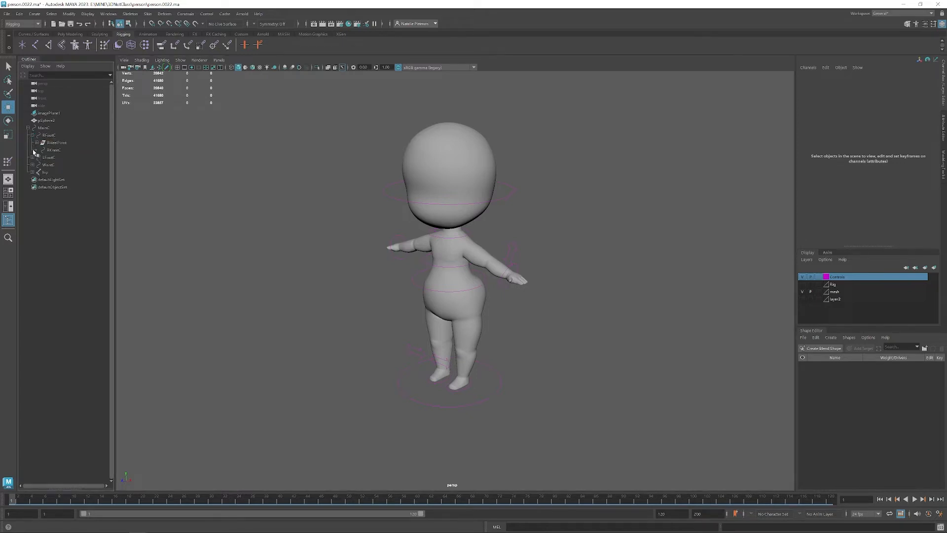
pyautogui.click(32, 157)
pyautogui.click(32, 179)
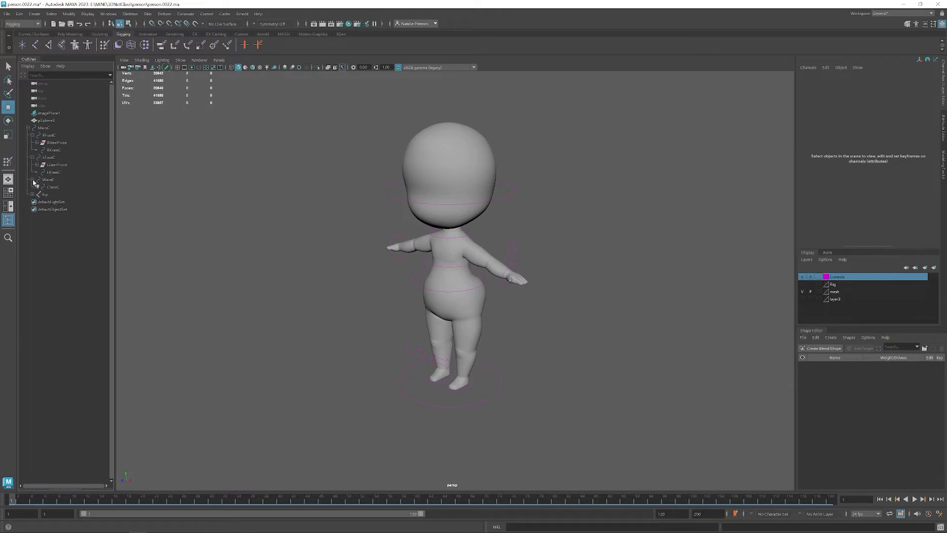
pyautogui.click(32, 195)
# - Expand the right thigh, first spine and left thigh joints in the Outliner, continuing down the left leg through the knee and ankle
pyautogui.click(37, 202)
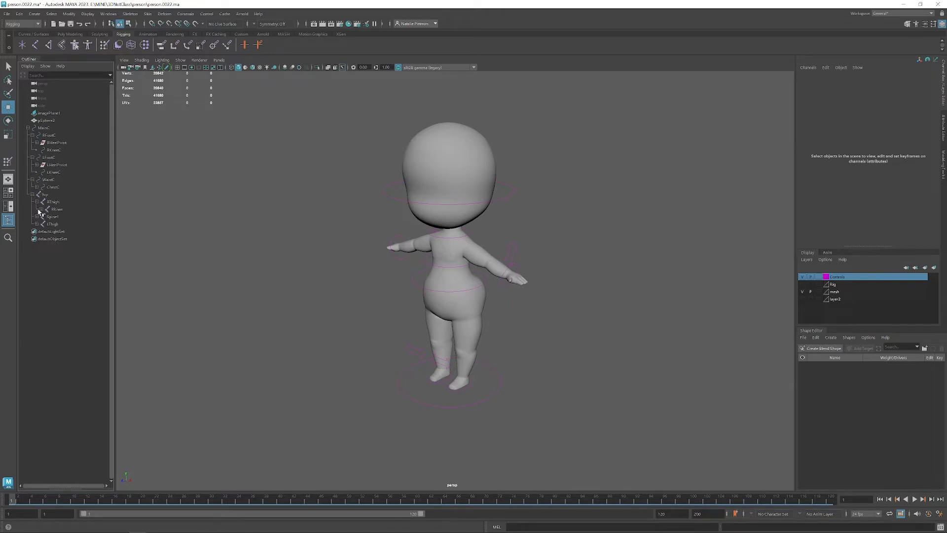
pyautogui.click(36, 216)
pyautogui.click(36, 239)
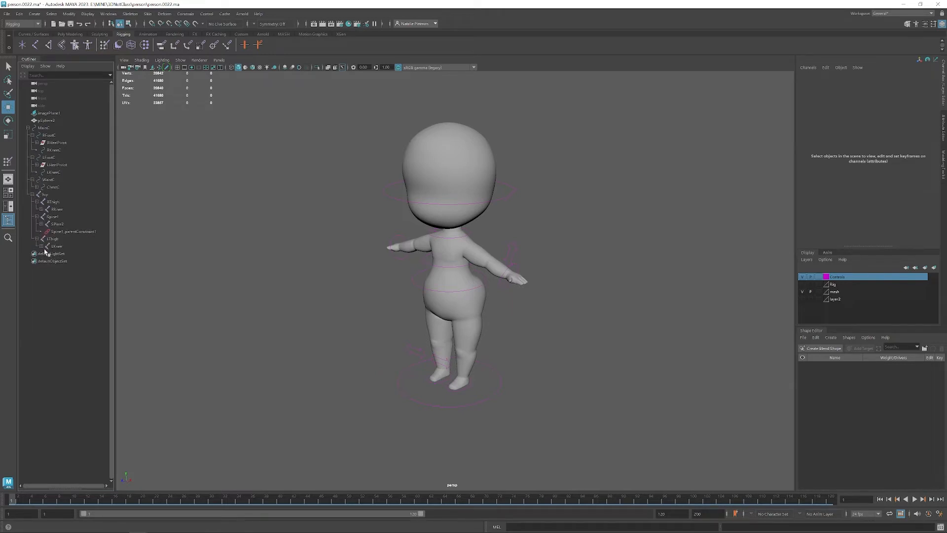
pyautogui.click(41, 247)
pyautogui.click(45, 254)
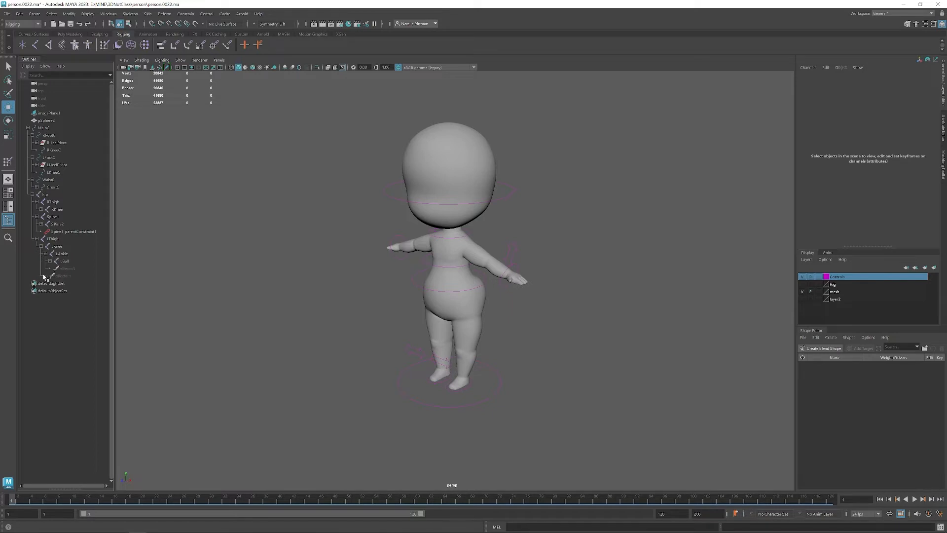
# - Expand the spine chain in the Outliner through Spine2, Spine3 and the chest joint
pyautogui.click(41, 224)
pyautogui.click(45, 231)
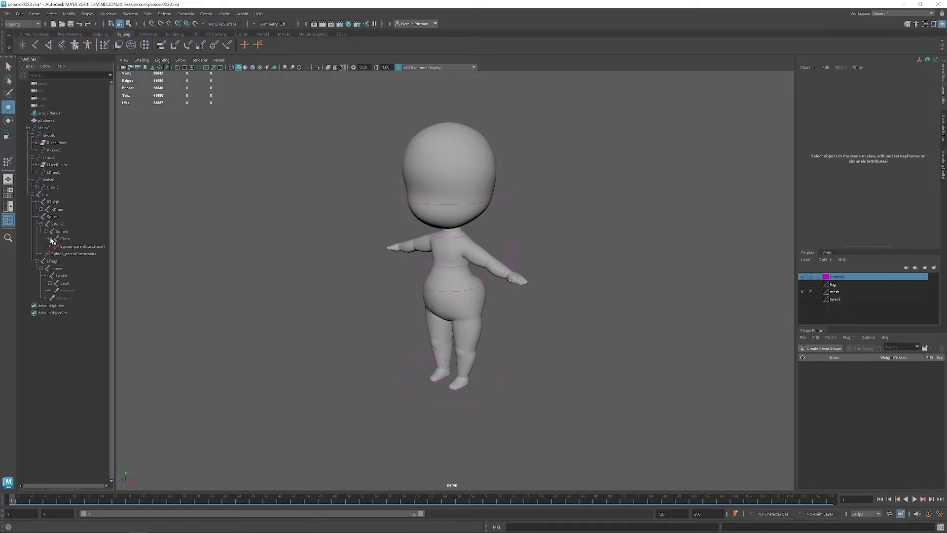
pyautogui.click(51, 239)
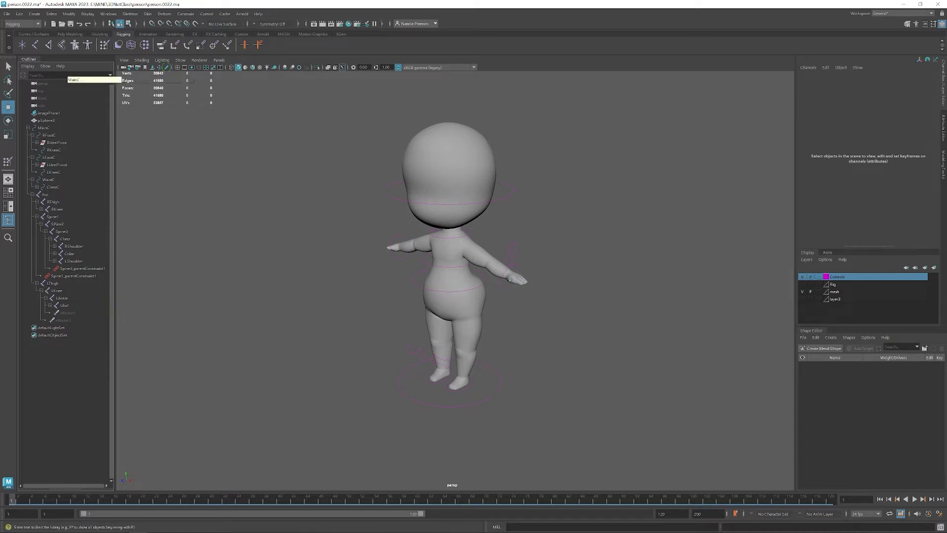
pyautogui.click(108, 13)
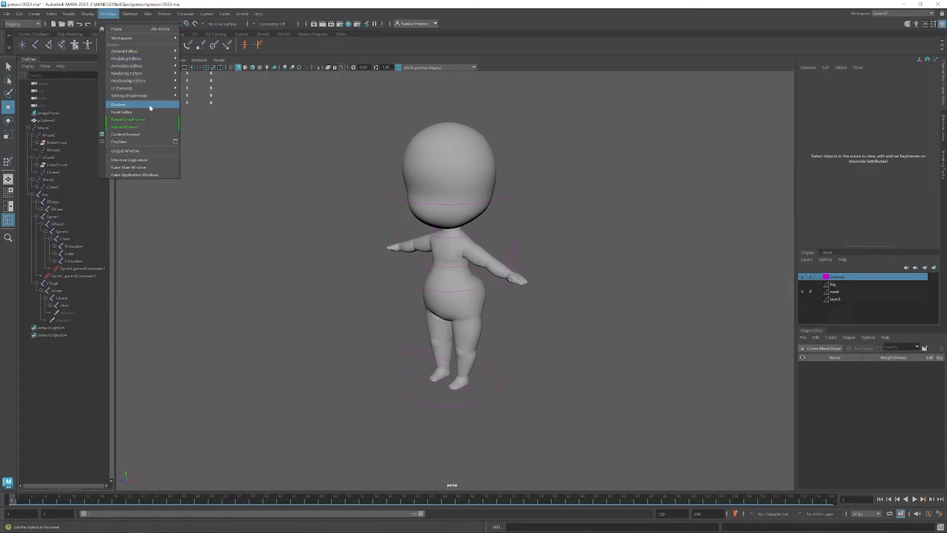
pyautogui.click(246, 146)
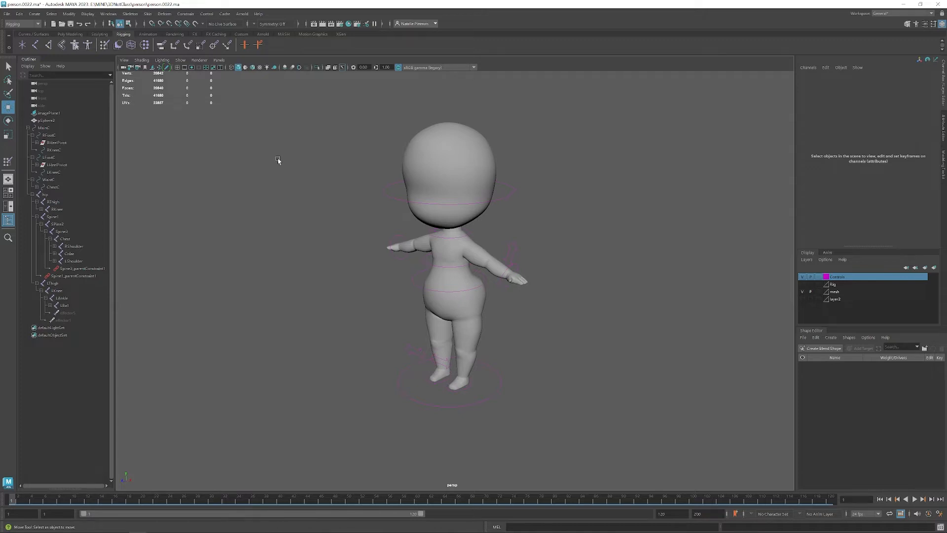
# - Select the character's body mesh to examine its wireframe from closer to the front, and deselect it
pyautogui.click(474, 296)
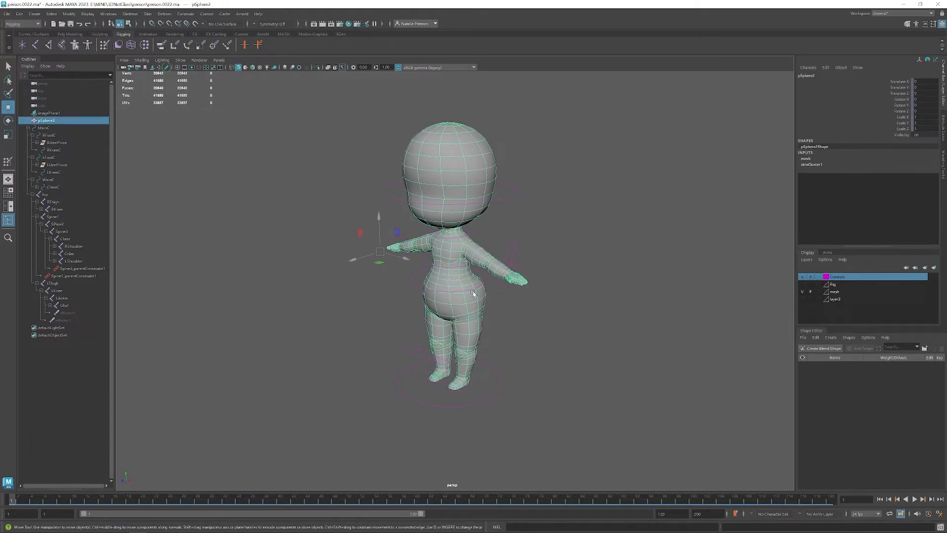
pyautogui.keyDown('alt'); pyautogui.moveTo(473, 293); pyautogui.dragTo(475, 290); pyautogui.keyUp('alt')
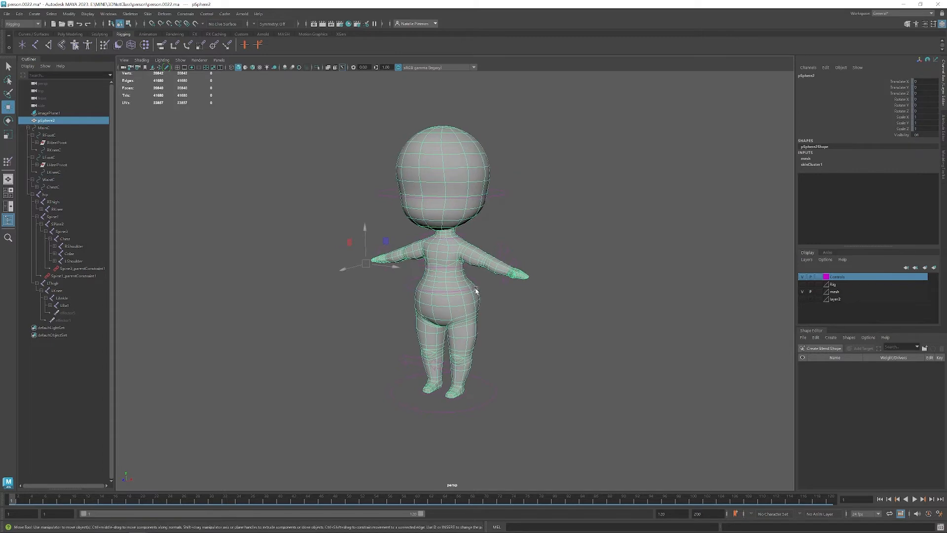
pyautogui.moveTo(475, 290)
pyautogui.keyDown('alt'); pyautogui.mouseDown(button='middle')
pyautogui.moveTo(475, 313)
pyautogui.moveTo(478, 302)
pyautogui.mouseUp(button='middle'); pyautogui.keyUp('alt')
pyautogui.scroll(3, 476, 313)
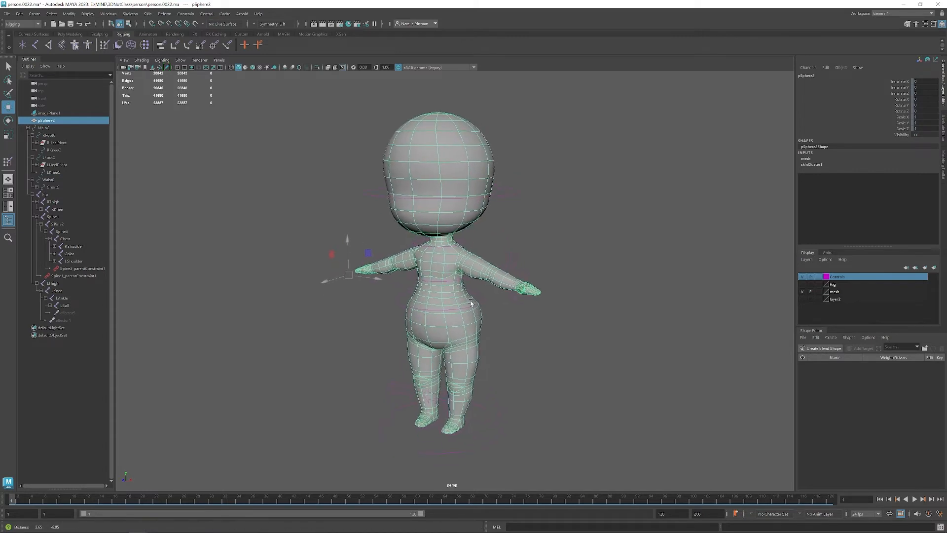
pyautogui.click(558, 345)
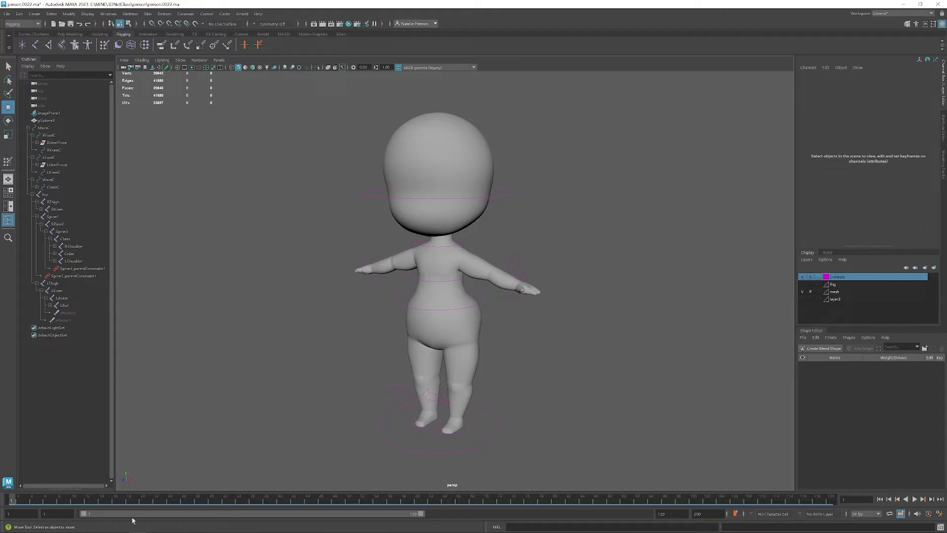
# - Switch to Photoshop, add a new layer above the skeleton picture, and undo a trial red scribble around the pelvis
pyautogui.moveTo(130, 531)
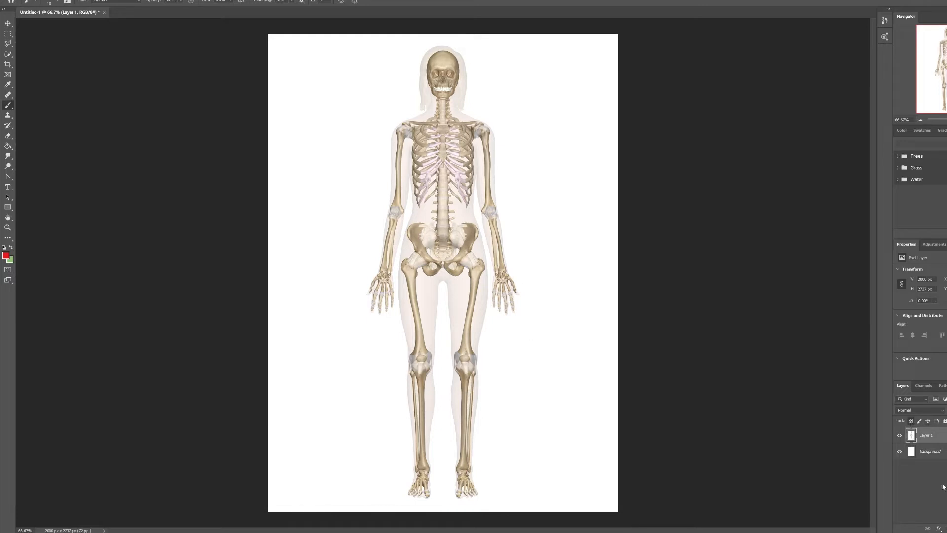
pyautogui.hotkey('ctrl', 'shift', 'alt', 'n')
pyautogui.moveTo(459, 227)
pyautogui.mouseDown()
pyautogui.moveTo(417, 236)
pyautogui.moveTo(477, 249)
pyautogui.moveTo(400, 264)
pyautogui.moveTo(456, 219)
pyautogui.moveTo(450, 270)
pyautogui.moveTo(418, 237)
pyautogui.moveTo(476, 245)
pyautogui.moveTo(416, 258)
pyautogui.mouseUp()
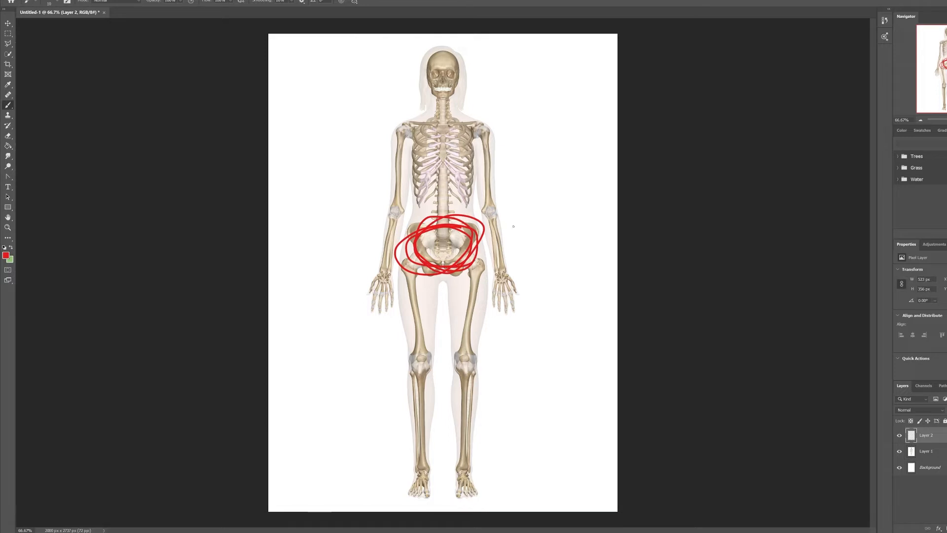
pyautogui.hotkey('ctrl', 'z')
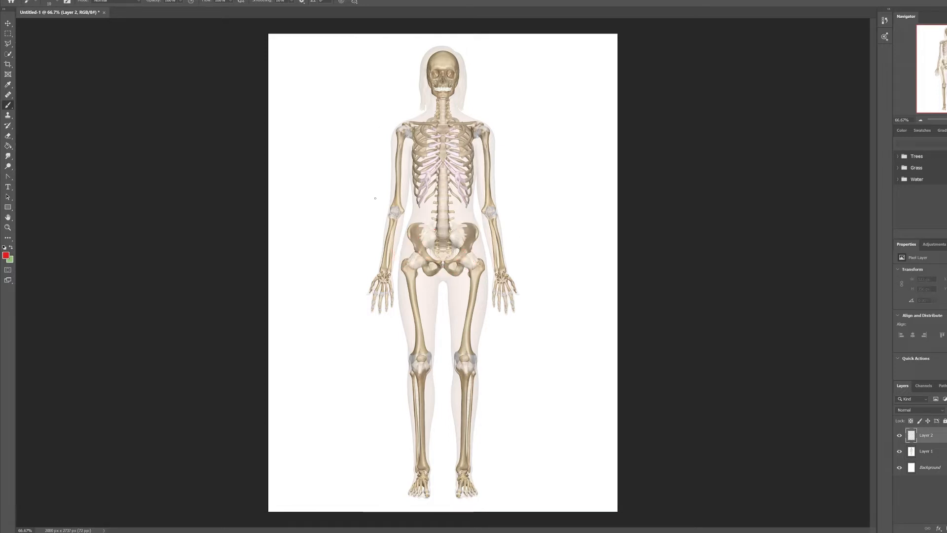
# - Paint red brush marks on the skeleton: lines across the waist, a curve at the hip joint, and an upward arrow at the shoulder
pyautogui.moveTo(394, 223)
pyautogui.mouseDown()
pyautogui.moveTo(459, 223)
pyautogui.moveTo(409, 232)
pyautogui.mouseUp()
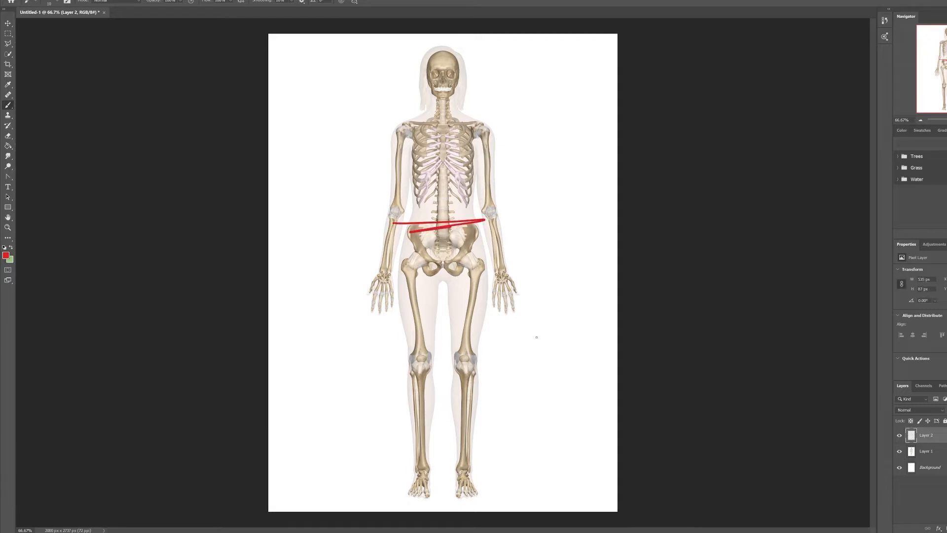
pyautogui.moveTo(477, 247)
pyautogui.mouseDown()
pyautogui.moveTo(458, 279)
pyautogui.moveTo(493, 242)
pyautogui.moveTo(444, 283)
pyautogui.moveTo(493, 247)
pyautogui.mouseUp()
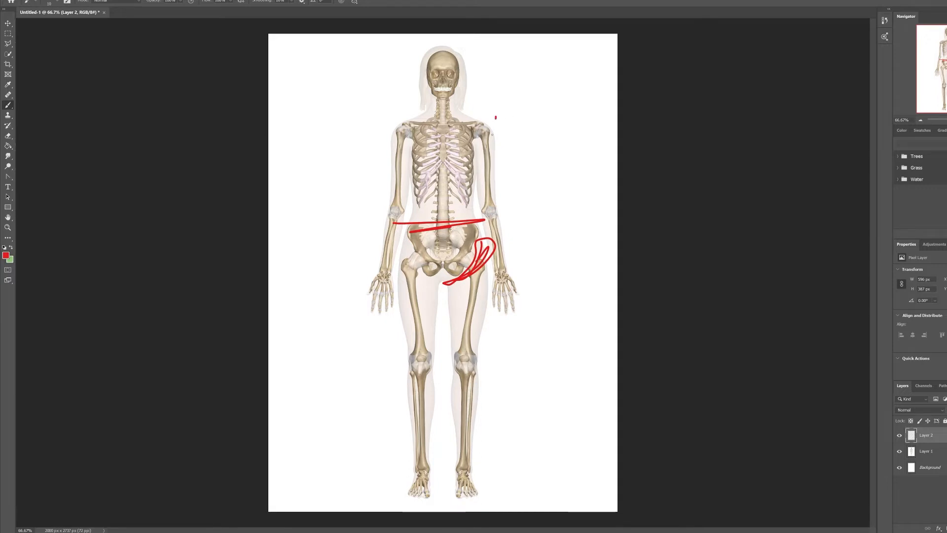
pyautogui.moveTo(491, 134)
pyautogui.mouseDown()
pyautogui.moveTo(482, 154)
pyautogui.moveTo(496, 112)
pyautogui.mouseUp()
pyautogui.moveTo(416, 223); pyautogui.dragTo(444, 220)
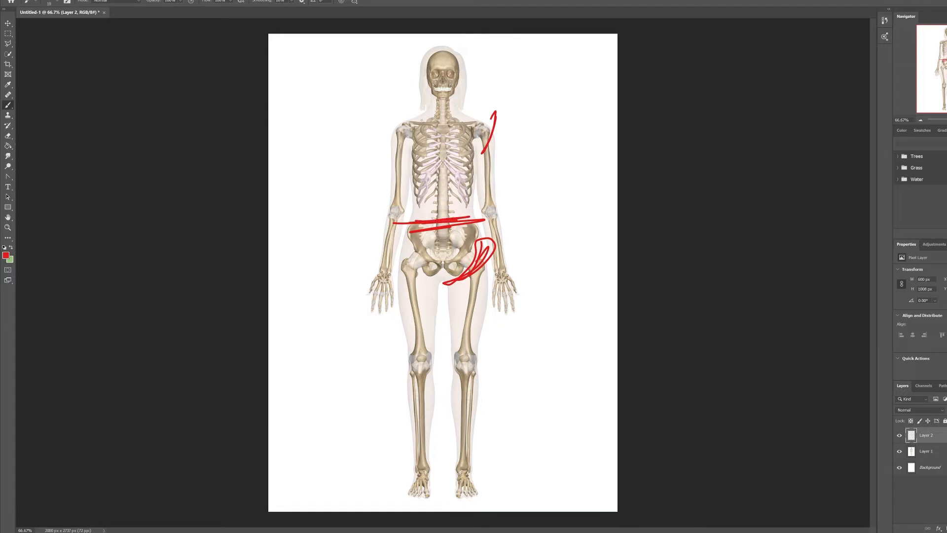
# - Mark the collarbone with a line and downward arrow, the knee with a line and upward arrow, and circle the pelvis centre in red
pyautogui.moveTo(421, 119)
pyautogui.mouseDown()
pyautogui.moveTo(461, 115)
pyautogui.moveTo(401, 122)
pyautogui.moveTo(440, 147)
pyautogui.moveTo(453, 138)
pyautogui.mouseUp()
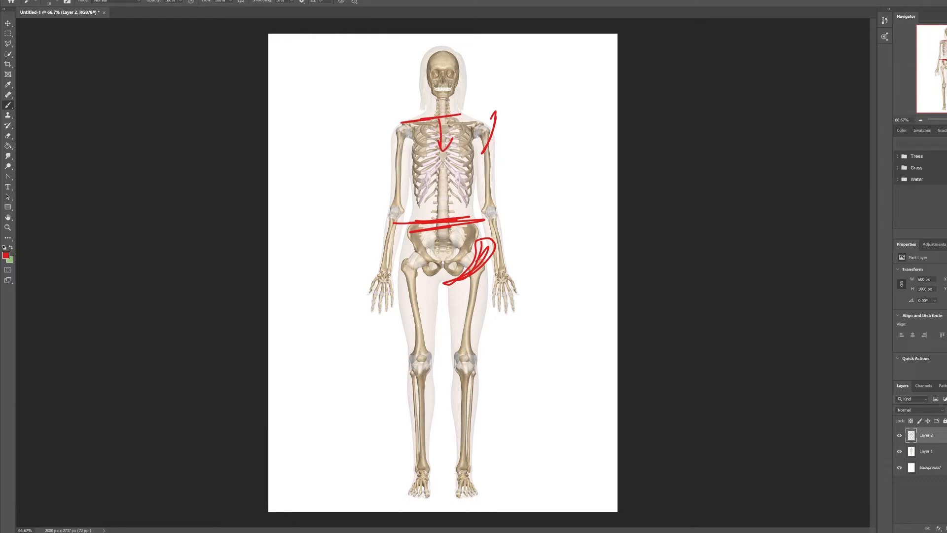
pyautogui.moveTo(460, 362)
pyautogui.mouseDown()
pyautogui.moveTo(491, 356)
pyautogui.moveTo(466, 327)
pyautogui.moveTo(472, 319)
pyautogui.mouseUp()
pyautogui.moveTo(446, 236)
pyautogui.mouseDown()
pyautogui.moveTo(434, 256)
pyautogui.moveTo(459, 244)
pyautogui.moveTo(447, 257)
pyautogui.moveTo(436, 240)
pyautogui.moveTo(433, 254)
pyautogui.mouseUp()
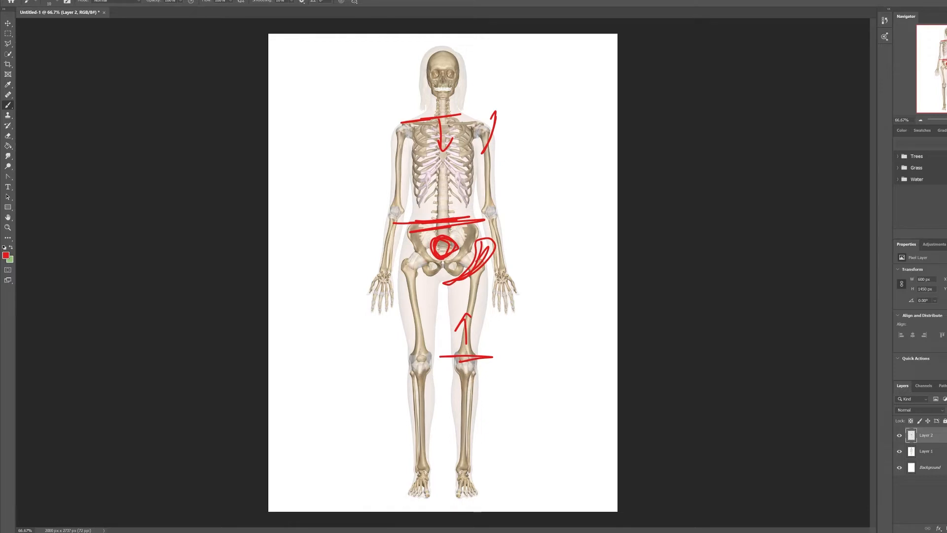
# - Paint a red chain from the pelvis centre up the spine to the head, along the figure's right arm, and down its right leg
pyautogui.moveTo(446, 252)
pyautogui.mouseDown()
pyautogui.moveTo(439, 231)
pyautogui.moveTo(429, 247)
pyautogui.moveTo(453, 254)
pyautogui.mouseUp()
pyautogui.moveTo(447, 248); pyautogui.dragTo(444, 164)
pyautogui.moveTo(448, 126)
pyautogui.mouseDown()
pyautogui.moveTo(397, 140)
pyautogui.moveTo(408, 146)
pyautogui.moveTo(403, 180)
pyautogui.moveTo(413, 193)
pyautogui.mouseUp()
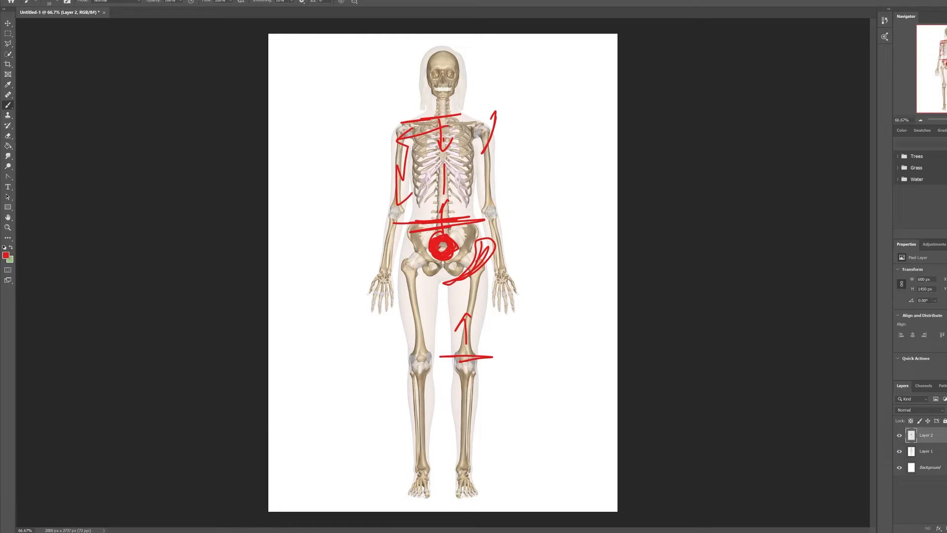
pyautogui.moveTo(431, 255)
pyautogui.mouseDown()
pyautogui.moveTo(408, 261)
pyautogui.moveTo(428, 349)
pyautogui.moveTo(429, 438)
pyautogui.moveTo(413, 493)
pyautogui.mouseUp()
pyautogui.moveTo(416, 504); pyautogui.dragTo(429, 499)
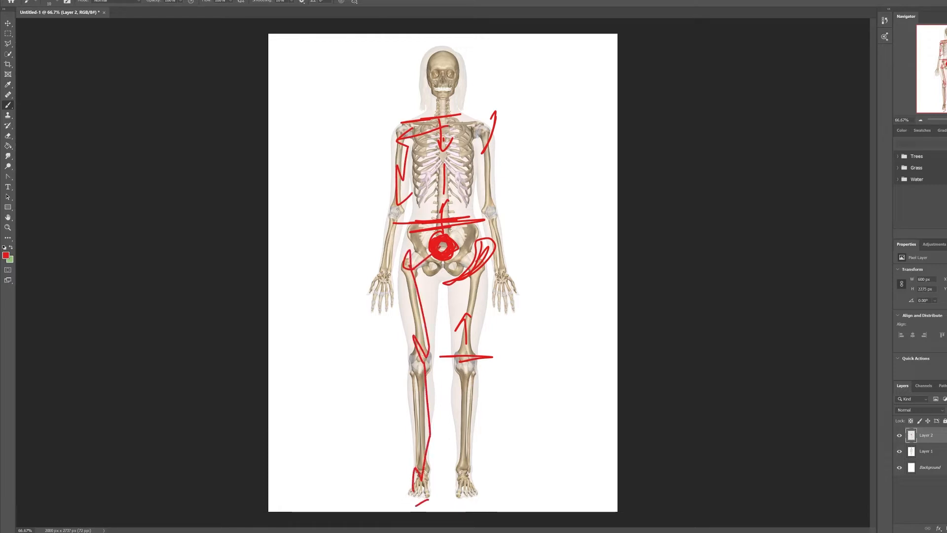
pyautogui.moveTo(396, 208); pyautogui.dragTo(372, 312)
pyautogui.moveTo(435, 119)
pyautogui.mouseDown()
pyautogui.moveTo(454, 80)
pyautogui.moveTo(437, 60)
pyautogui.mouseUp()
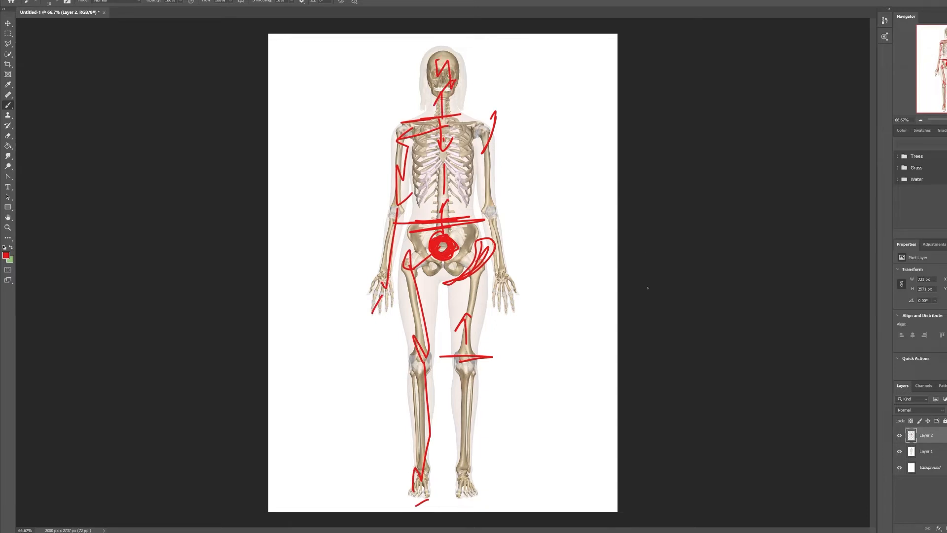
# - Clear all red marks from Layer 2 and paint a thick red ring at the pelvis centre
pyautogui.hotkey('ctrl', 'a')
pyautogui.press('Delete')
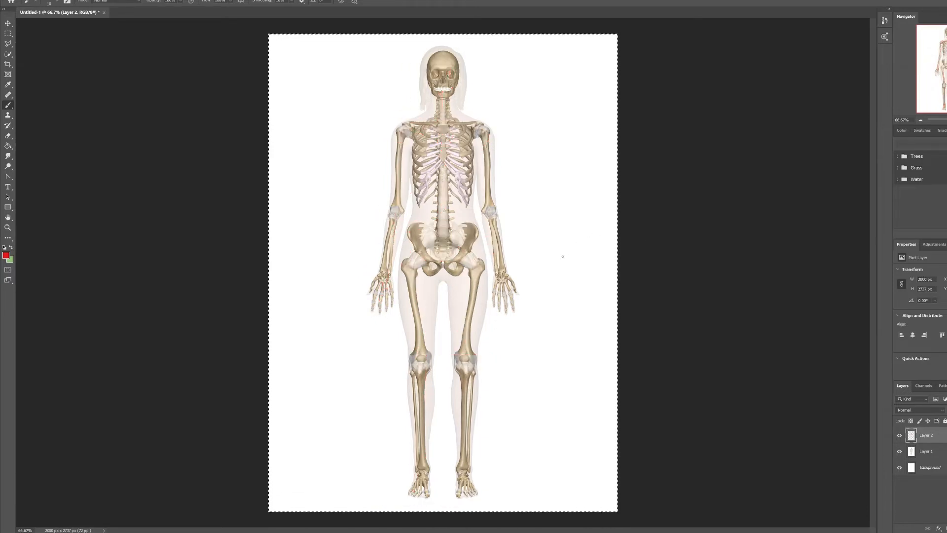
pyautogui.moveTo(448, 245)
pyautogui.mouseDown()
pyautogui.moveTo(434, 250)
pyautogui.moveTo(452, 251)
pyautogui.moveTo(445, 260)
pyautogui.moveTo(435, 246)
pyautogui.moveTo(455, 254)
pyautogui.moveTo(434, 265)
pyautogui.mouseUp()
pyautogui.hotkey('ctrl', 'z')
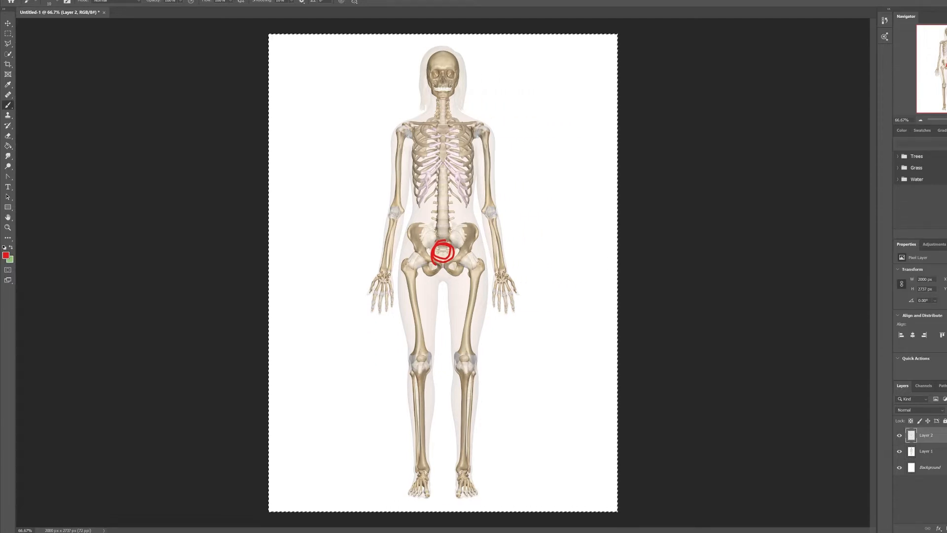
pyautogui.moveTo(445, 241)
pyautogui.mouseDown()
pyautogui.moveTo(432, 251)
pyautogui.moveTo(451, 248)
pyautogui.moveTo(447, 259)
pyautogui.moveTo(441, 242)
pyautogui.moveTo(456, 255)
pyautogui.mouseUp()
pyautogui.moveTo(447, 258)
pyautogui.mouseDown()
pyautogui.moveTo(454, 242)
pyautogui.moveTo(433, 245)
pyautogui.moveTo(450, 253)
pyautogui.mouseUp()
pyautogui.hotkey('ctrl', 'z')
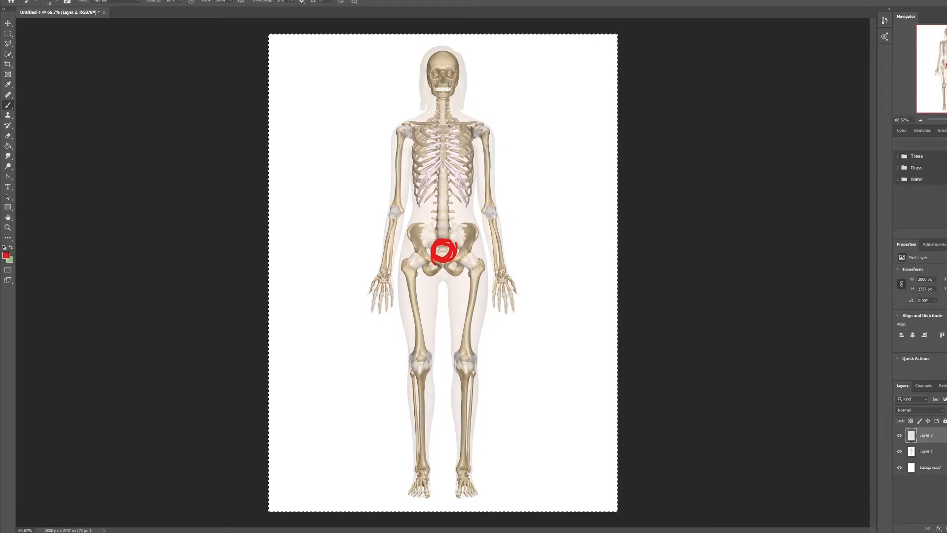
# - Try red horizontal marks across the spine above the pelvis, at the lower ribs and at the collarbone, and undo them
pyautogui.moveTo(430, 193)
pyautogui.mouseDown()
pyautogui.moveTo(462, 190)
pyautogui.moveTo(424, 194)
pyautogui.mouseUp()
pyautogui.moveTo(432, 238)
pyautogui.mouseDown()
pyautogui.moveTo(454, 236)
pyautogui.moveTo(429, 236)
pyautogui.mouseUp()
pyautogui.moveTo(429, 188)
pyautogui.mouseDown()
pyautogui.moveTo(444, 187)
pyautogui.moveTo(432, 190)
pyautogui.mouseUp()
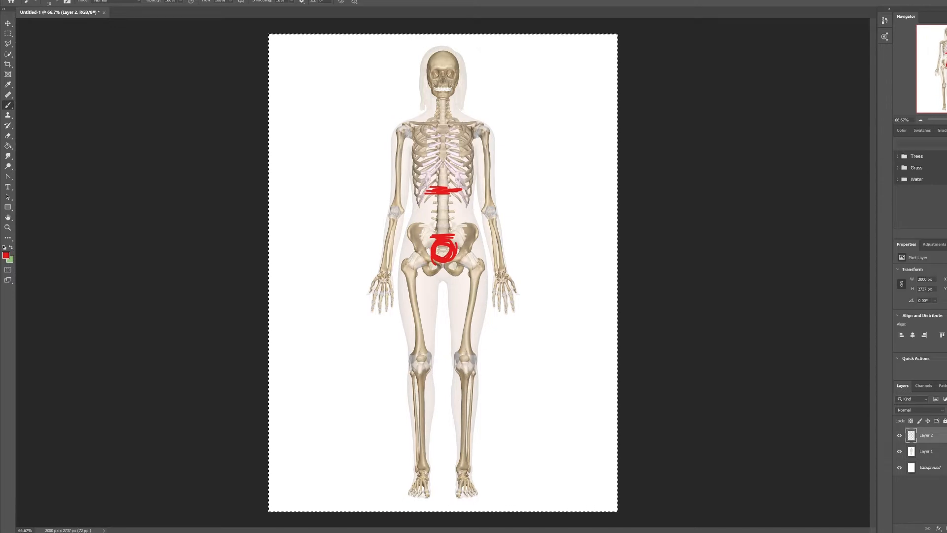
pyautogui.moveTo(477, 120)
pyautogui.mouseDown()
pyautogui.moveTo(419, 194)
pyautogui.moveTo(461, 115)
pyautogui.moveTo(424, 192)
pyautogui.moveTo(423, 136)
pyautogui.moveTo(474, 159)
pyautogui.moveTo(452, 125)
pyautogui.mouseUp()
pyautogui.hotkey('ctrl', 'z')
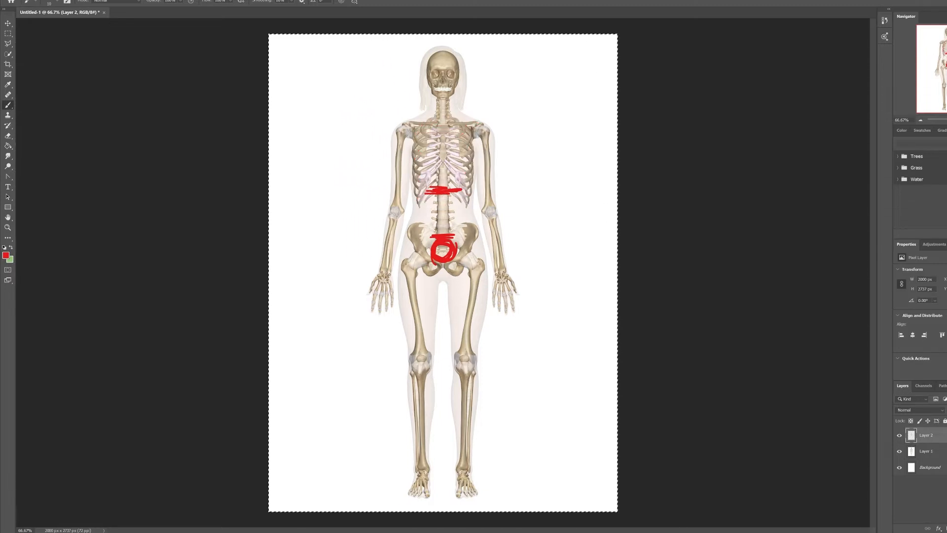
pyautogui.moveTo(433, 119)
pyautogui.mouseDown()
pyautogui.moveTo(458, 122)
pyautogui.moveTo(428, 128)
pyautogui.moveTo(461, 118)
pyautogui.moveTo(432, 121)
pyautogui.mouseUp()
pyautogui.hotkey('ctrl', 'z')
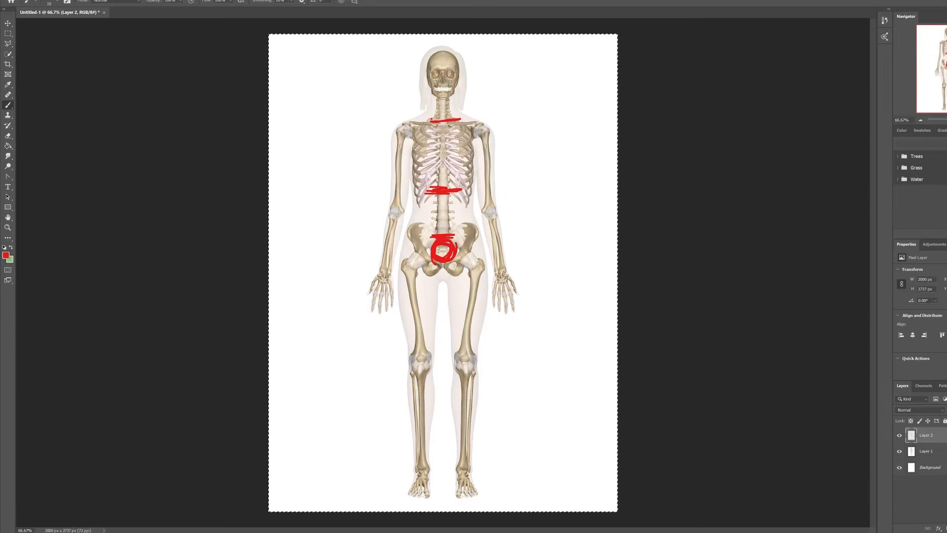
pyautogui.hotkey('ctrl', 'z')
pyautogui.hotkey('ctrl', 'z')
pyautogui.hotkey('ctrl', 'z')
pyautogui.hotkey('ctrl', 'z')
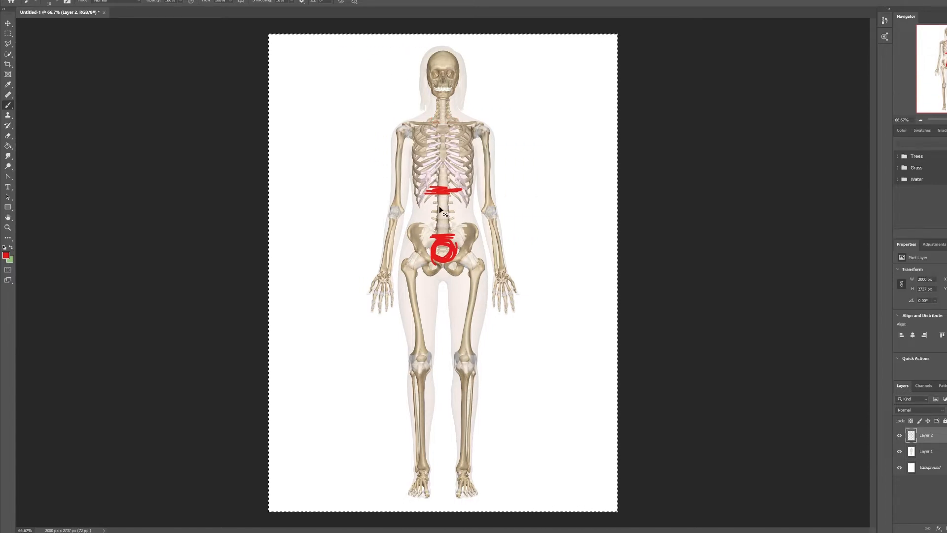
pyautogui.hotkey('ctrl', 'z')
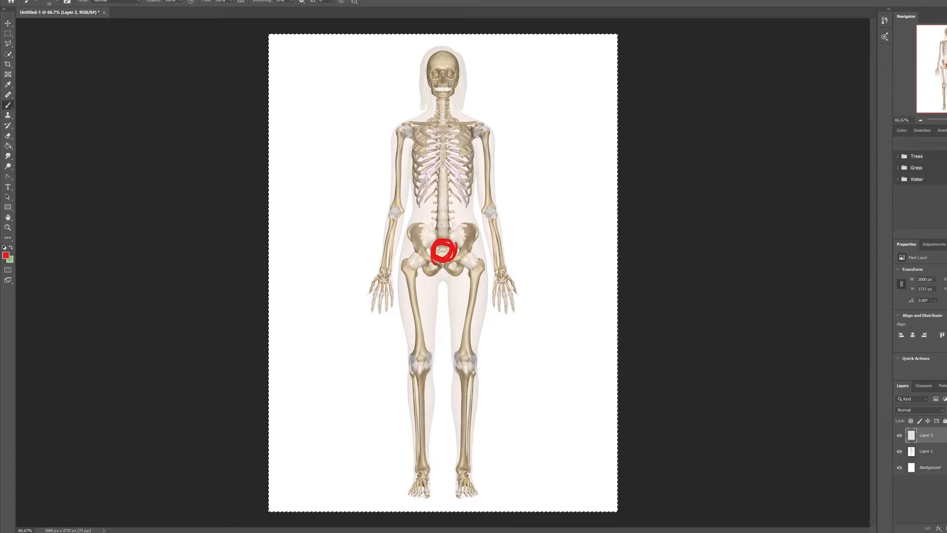
# - Paint three stacked red triangles up the lower spine, starting just above the pelvis ring
pyautogui.moveTo(442, 218)
pyautogui.mouseDown()
pyautogui.moveTo(436, 230)
pyautogui.moveTo(454, 240)
pyautogui.moveTo(434, 238)
pyautogui.mouseUp()
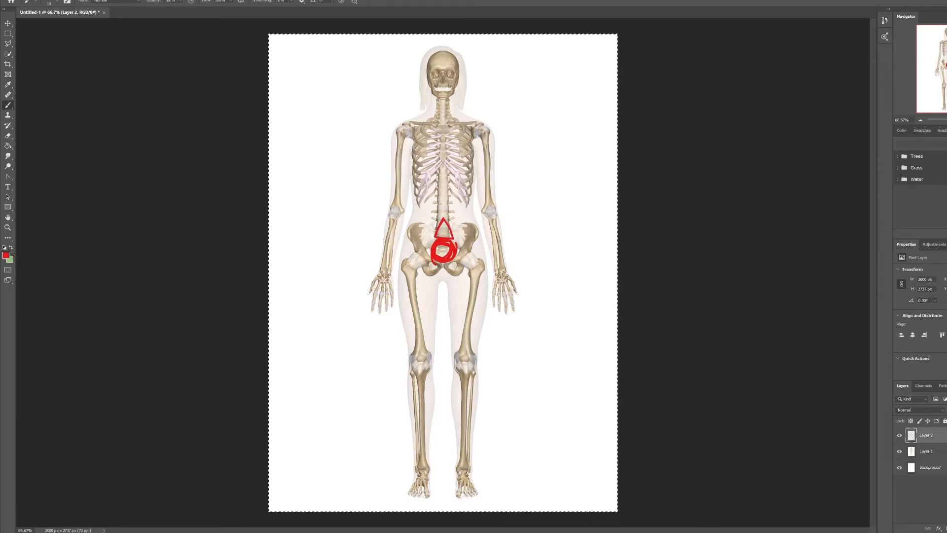
pyautogui.hotkey('ctrl', 'z')
pyautogui.moveTo(442, 197)
pyautogui.mouseDown()
pyautogui.moveTo(456, 216)
pyautogui.moveTo(440, 200)
pyautogui.moveTo(434, 217)
pyautogui.mouseUp()
pyautogui.hotkey('ctrl', 'z')
pyautogui.hotkey('ctrl', 'z')
pyautogui.moveTo(434, 217)
pyautogui.mouseDown()
pyautogui.moveTo(450, 215)
pyautogui.moveTo(430, 217)
pyautogui.mouseUp()
pyautogui.moveTo(442, 181)
pyautogui.mouseDown()
pyautogui.moveTo(437, 197)
pyautogui.moveTo(454, 197)
pyautogui.mouseUp()
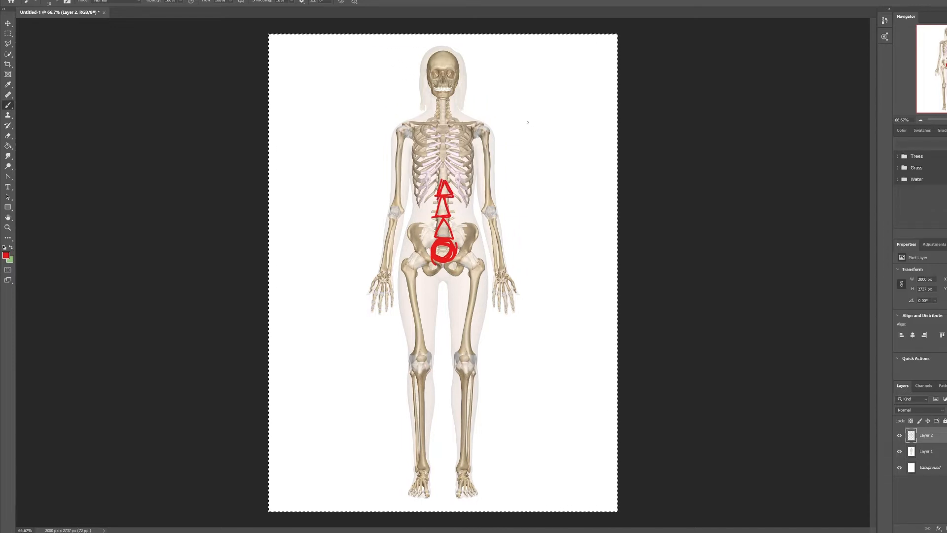
# - Sketch a segmented red arch on the blank area beside the shoulder, and undo it
pyautogui.moveTo(522, 112)
pyautogui.mouseDown()
pyautogui.moveTo(514, 125)
pyautogui.moveTo(546, 103)
pyautogui.moveTo(566, 116)
pyautogui.mouseUp()
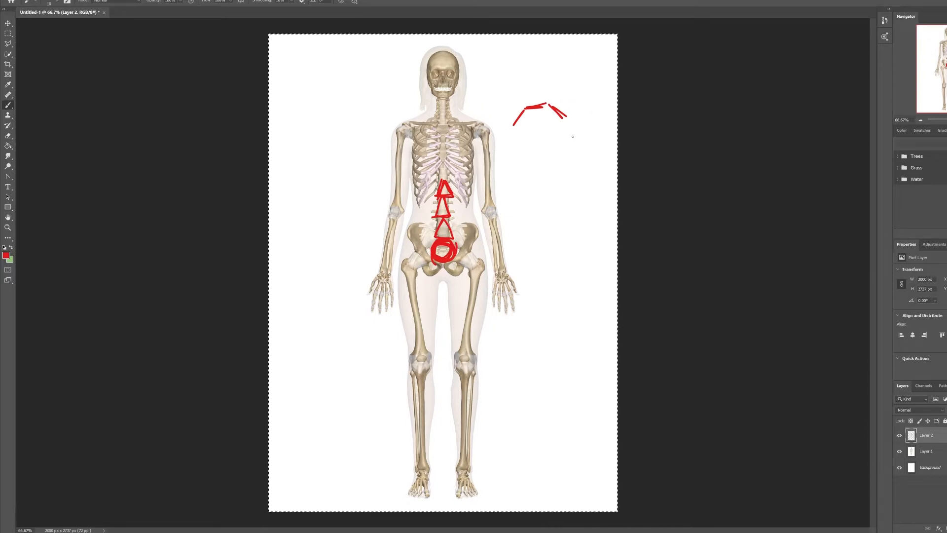
pyautogui.hotkey('ctrl', 'z')
pyautogui.hotkey('ctrl', 'z')
pyautogui.hotkey('ctrl', 'z')
pyautogui.hotkey('ctrl', 'z')
pyautogui.hotkey('ctrl', 'z')
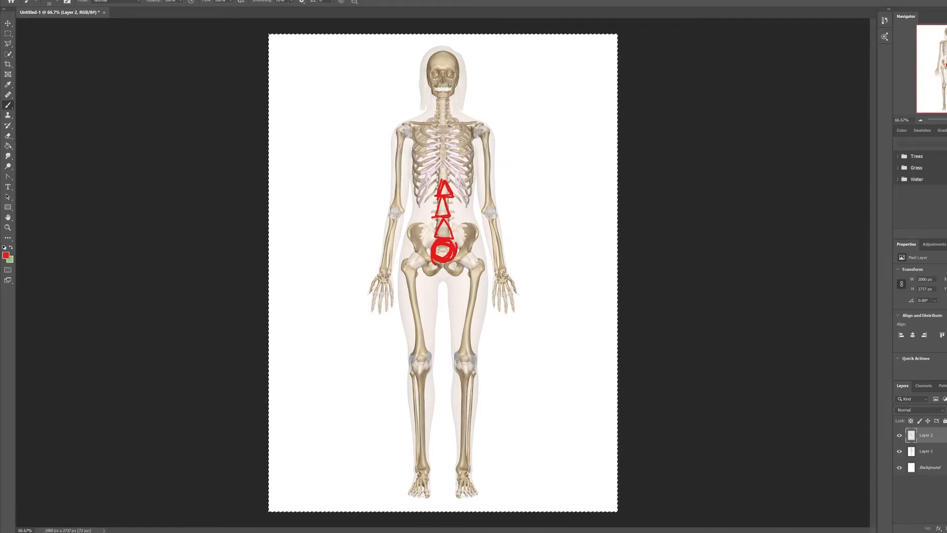
# - Paint a tall red triangle over the breastbone and a filled dot at its tip, undoing the stray strokes
pyautogui.moveTo(433, 160); pyautogui.dragTo(431, 170)
pyautogui.hotkey('ctrl', 'z')
pyautogui.moveTo(443, 130)
pyautogui.mouseDown()
pyautogui.moveTo(435, 173)
pyautogui.moveTo(449, 155)
pyautogui.moveTo(454, 174)
pyautogui.moveTo(432, 163)
pyautogui.moveTo(442, 124)
pyautogui.mouseUp()
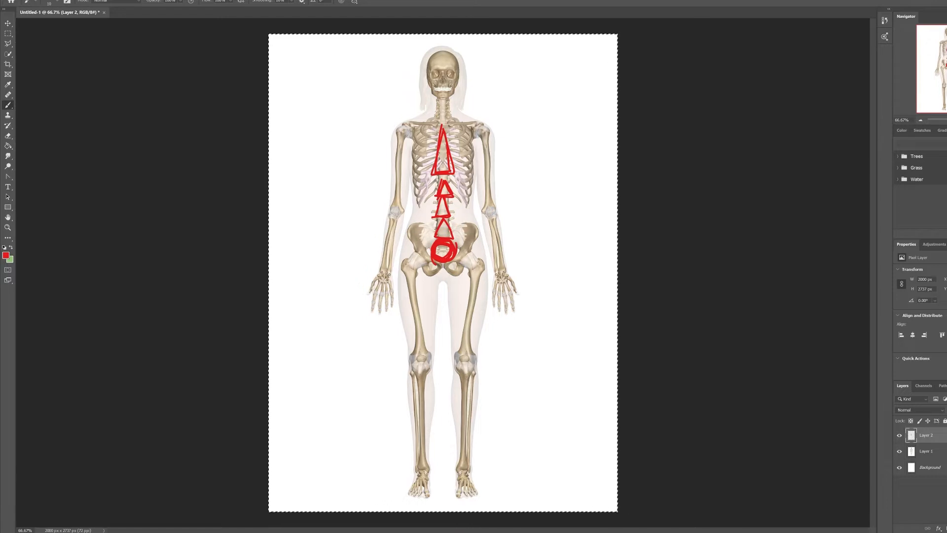
pyautogui.moveTo(447, 134); pyautogui.dragTo(437, 127)
pyautogui.hotkey('ctrl', 'z')
pyautogui.moveTo(449, 125); pyautogui.dragTo(476, 119)
pyautogui.hotkey('ctrl', 'z')
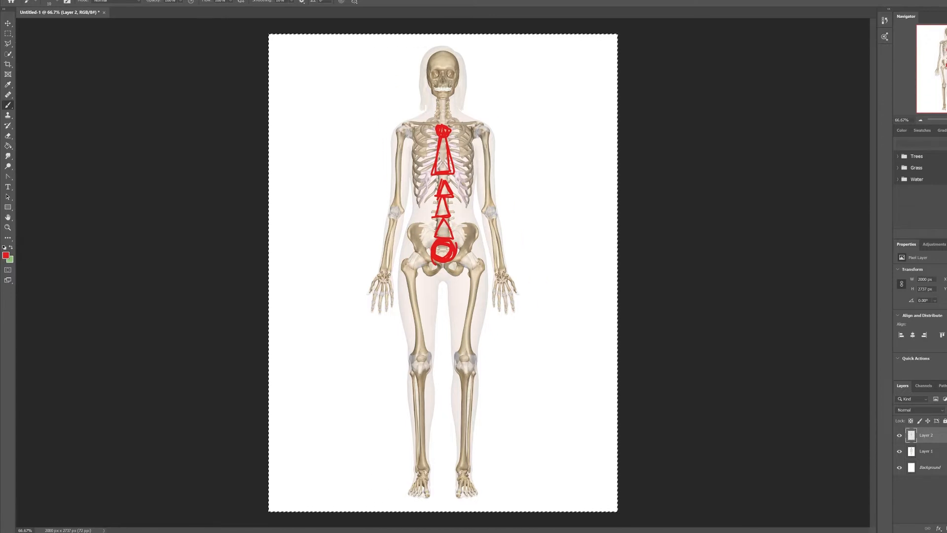
# - Paint small red triangles up the neck, then, with the selection cleared, a tall triangle over the skull ending in a dot
pyautogui.moveTo(435, 128)
pyautogui.mouseDown()
pyautogui.moveTo(442, 117)
pyautogui.moveTo(452, 128)
pyautogui.moveTo(441, 107)
pyautogui.mouseUp()
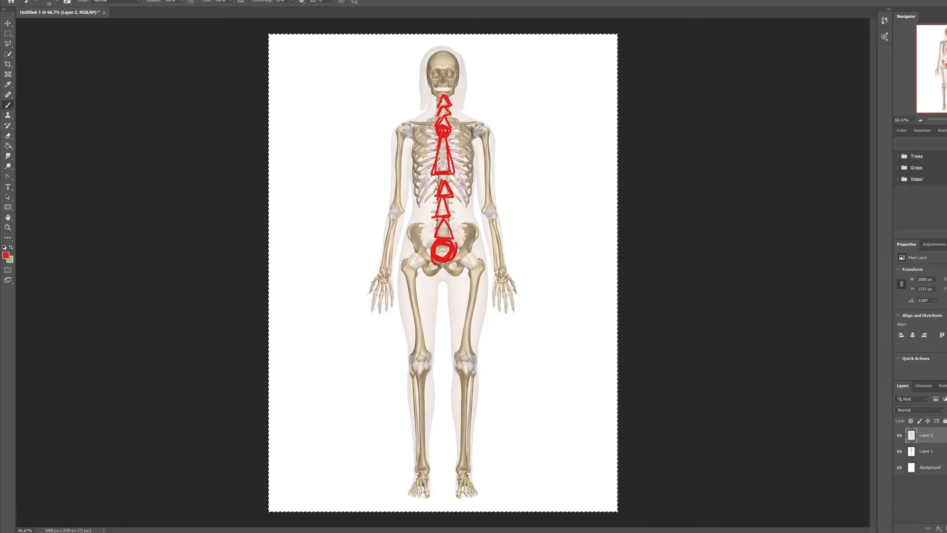
pyautogui.hotkey('ctrl', 'd')
pyautogui.moveTo(441, 52)
pyautogui.mouseDown()
pyautogui.moveTo(433, 101)
pyautogui.moveTo(441, 52)
pyautogui.mouseUp()
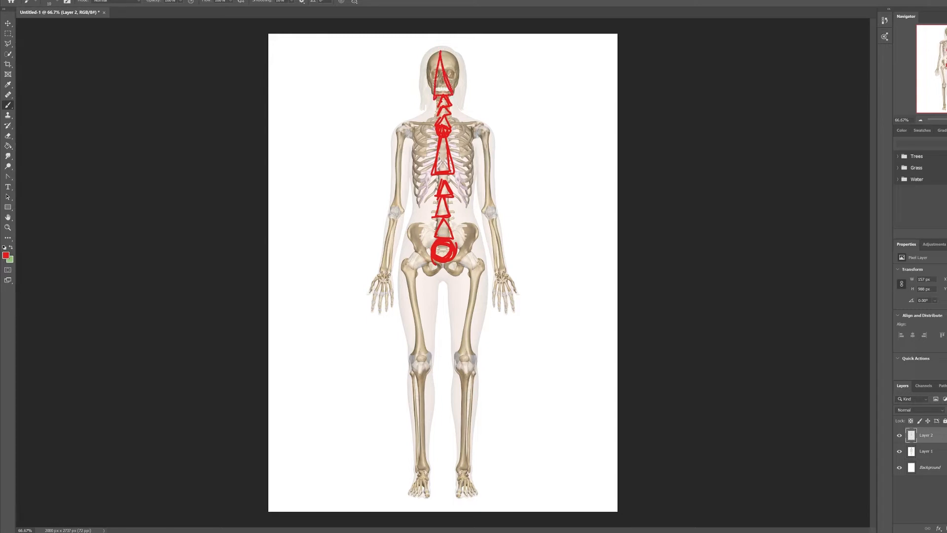
pyautogui.moveTo(451, 93)
pyautogui.mouseDown()
pyautogui.moveTo(435, 93)
pyautogui.moveTo(439, 52)
pyautogui.mouseUp()
pyautogui.press('c')
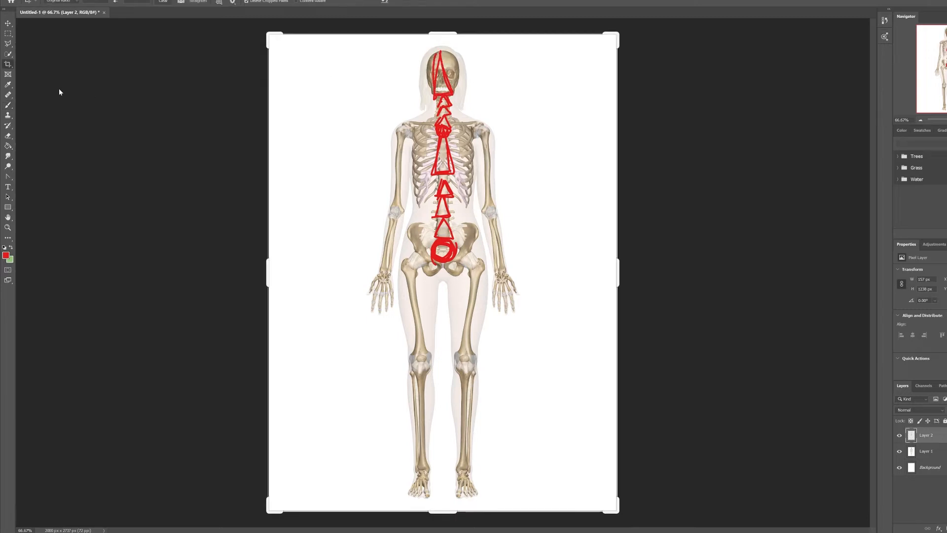
pyautogui.click(8, 105)
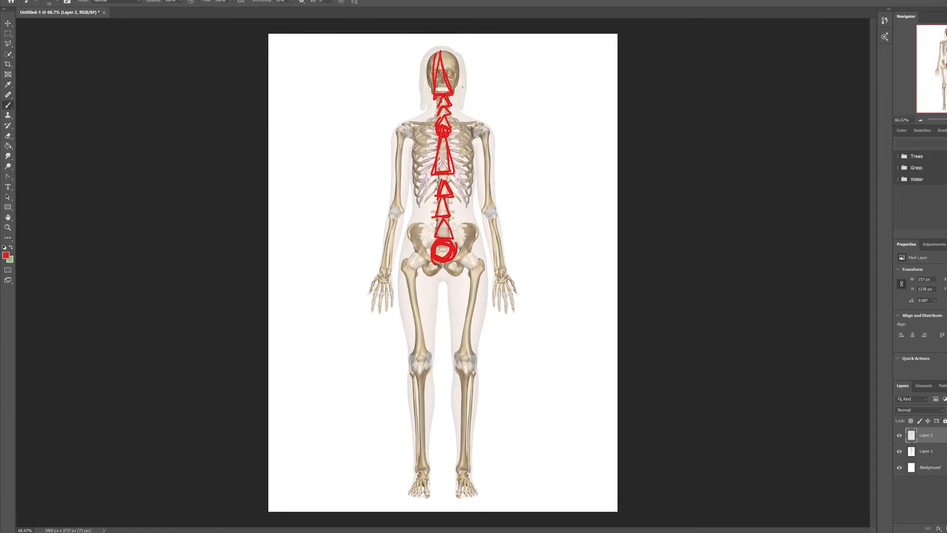
pyautogui.moveTo(441, 46); pyautogui.dragTo(445, 48)
# - Sketch an upward arrow and a crossed rotation symbol in red beside the skeleton, and undo them
pyautogui.moveTo(547, 252)
pyautogui.mouseDown()
pyautogui.moveTo(543, 183)
pyautogui.moveTo(575, 275)
pyautogui.moveTo(570, 260)
pyautogui.moveTo(594, 255)
pyautogui.moveTo(561, 264)
pyautogui.moveTo(601, 258)
pyautogui.moveTo(577, 247)
pyautogui.moveTo(576, 278)
pyautogui.mouseUp()
pyautogui.moveTo(582, 277); pyautogui.dragTo(579, 235)
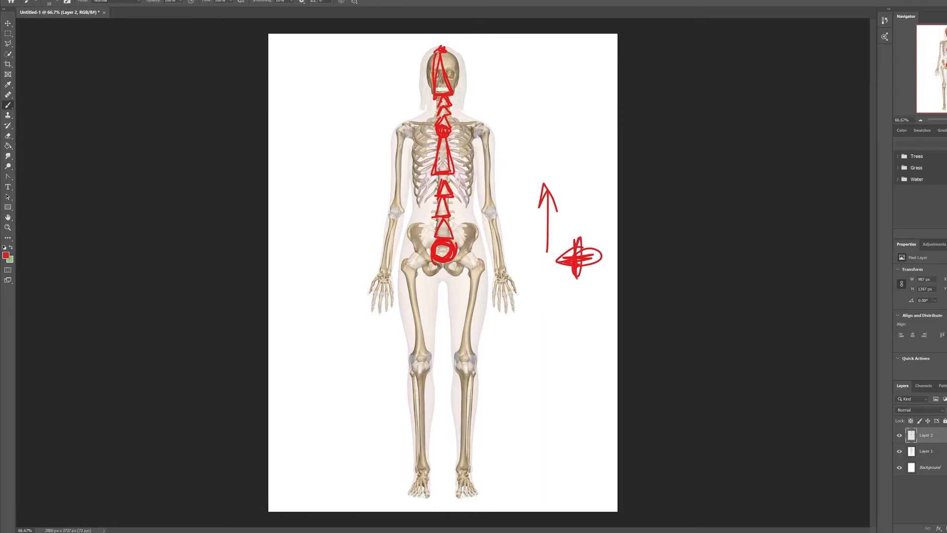
pyautogui.moveTo(444, 274); pyautogui.dragTo(435, 279)
pyautogui.hotkey('ctrl', 'z')
pyautogui.hotkey('ctrl', 'z')
pyautogui.hotkey('ctrl', 'z')
pyautogui.hotkey('ctrl', 'z')
pyautogui.hotkey('ctrl', 'z')
pyautogui.hotkey('ctrl', 'z')
pyautogui.hotkey('ctrl', 'z')
pyautogui.hotkey('ctrl', 'z')
pyautogui.hotkey('ctrl', 'z')
pyautogui.hotkey('ctrl', 'z')
pyautogui.hotkey('ctrl', 'z')
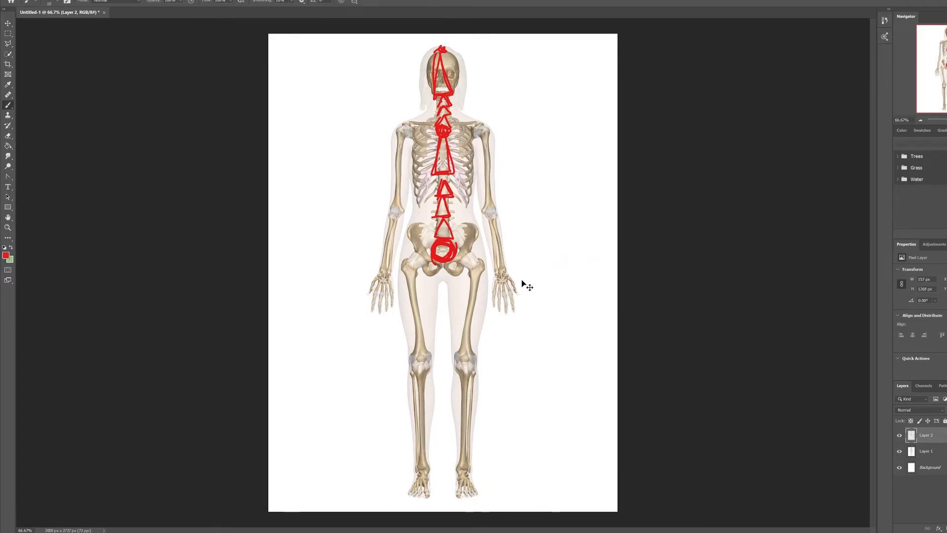
# - Sketch an arrow pointing at the pelvis ring and a large red X beside the skeleton, and undo them
pyautogui.moveTo(477, 242)
pyautogui.mouseDown()
pyautogui.moveTo(455, 242)
pyautogui.moveTo(477, 250)
pyautogui.mouseUp()
pyautogui.moveTo(562, 258)
pyautogui.mouseDown()
pyautogui.moveTo(562, 208)
pyautogui.moveTo(561, 259)
pyautogui.moveTo(578, 235)
pyautogui.mouseUp()
pyautogui.moveTo(543, 235)
pyautogui.mouseDown()
pyautogui.moveTo(526, 236)
pyautogui.moveTo(573, 271)
pyautogui.mouseUp()
pyautogui.hotkey('ctrl', 'z')
pyautogui.hotkey('ctrl', 'z')
pyautogui.hotkey('ctrl', 'z')
pyautogui.hotkey('ctrl', 'z')
pyautogui.hotkey('ctrl', 'z')
pyautogui.moveTo(549, 218); pyautogui.dragTo(582, 286)
pyautogui.moveTo(587, 228); pyautogui.dragTo(532, 279)
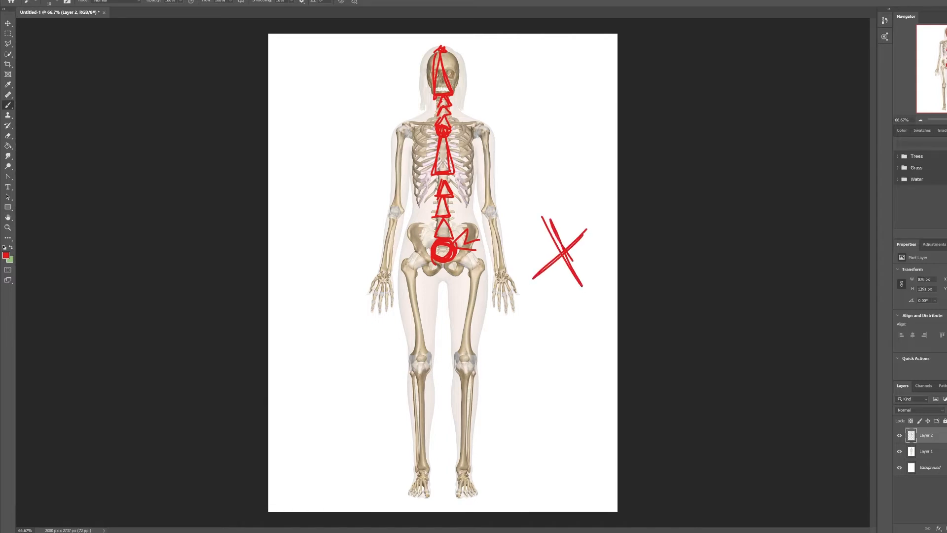
pyautogui.hotkey('ctrl', 'z')
pyautogui.hotkey('ctrl', 'z')
pyautogui.hotkey('ctrl', 'z')
pyautogui.hotkey('ctrl', 'z')
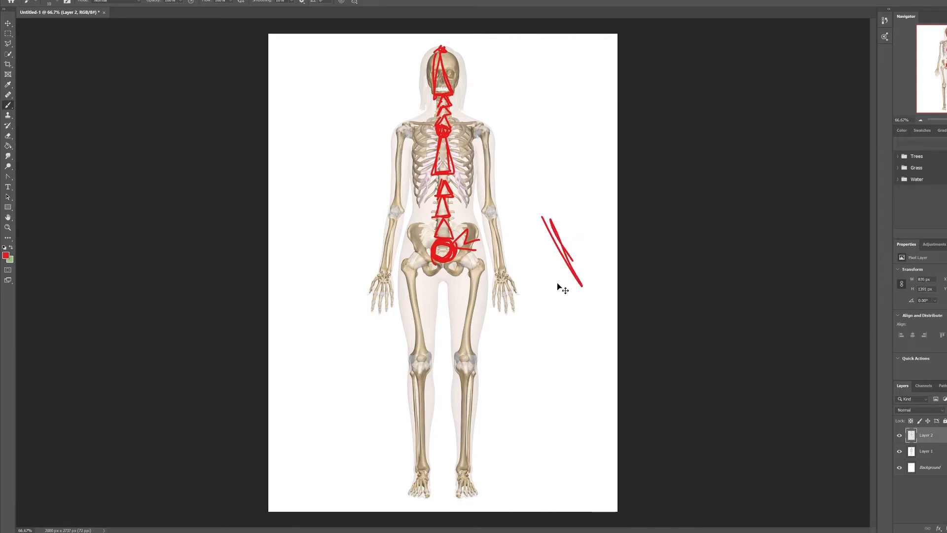
pyautogui.hotkey('ctrl', 'z')
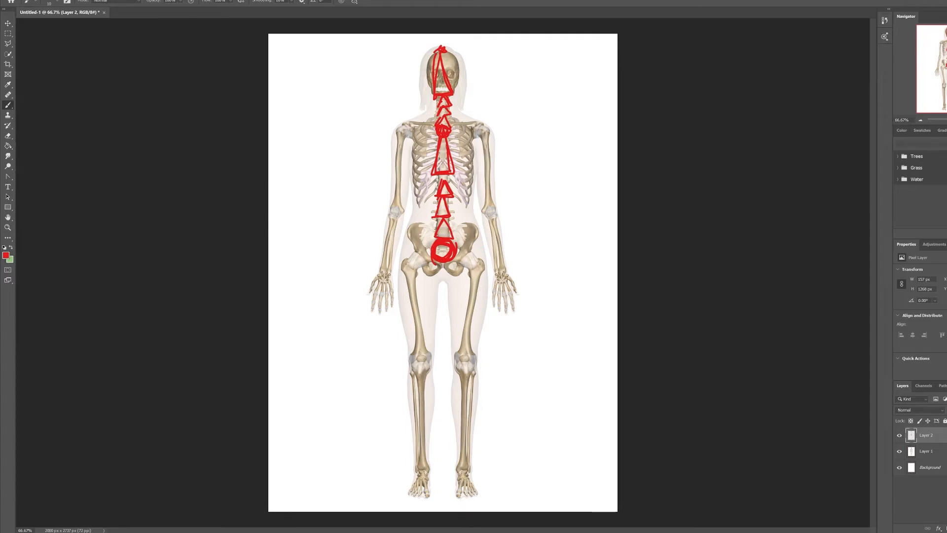
# - Paint a red triangle from the pelvis ring to the figure's right hip, circle that joint, and paint a long triangle down to the knee
pyautogui.moveTo(432, 248)
pyautogui.mouseDown()
pyautogui.moveTo(398, 269)
pyautogui.moveTo(432, 260)
pyautogui.mouseUp()
pyautogui.hotkey('ctrl', 'z')
pyautogui.moveTo(406, 265)
pyautogui.mouseDown()
pyautogui.moveTo(406, 277)
pyautogui.moveTo(416, 271)
pyautogui.moveTo(410, 277)
pyautogui.moveTo(408, 260)
pyautogui.moveTo(402, 266)
pyautogui.mouseUp()
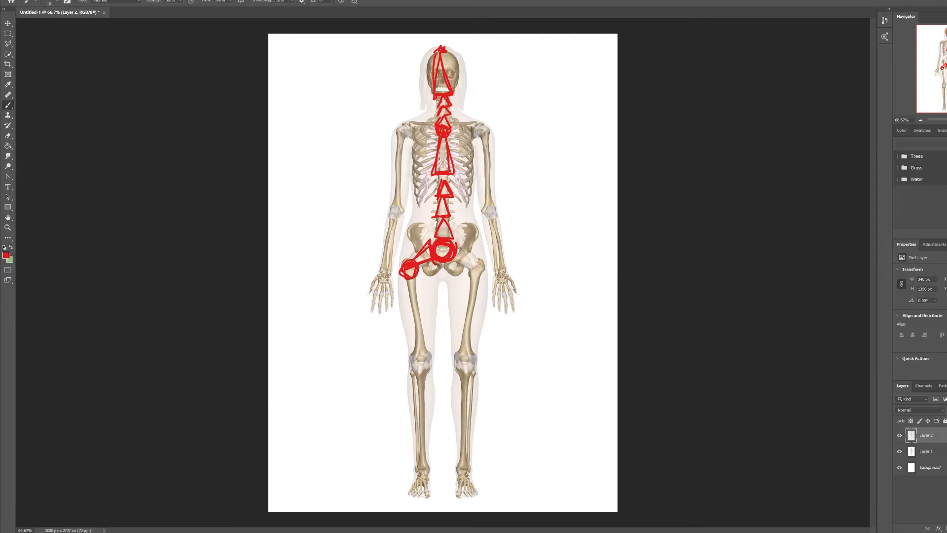
pyautogui.moveTo(407, 283)
pyautogui.mouseDown()
pyautogui.moveTo(418, 348)
pyautogui.moveTo(423, 315)
pyautogui.moveTo(402, 277)
pyautogui.moveTo(422, 360)
pyautogui.moveTo(416, 280)
pyautogui.moveTo(400, 291)
pyautogui.moveTo(424, 365)
pyautogui.mouseUp()
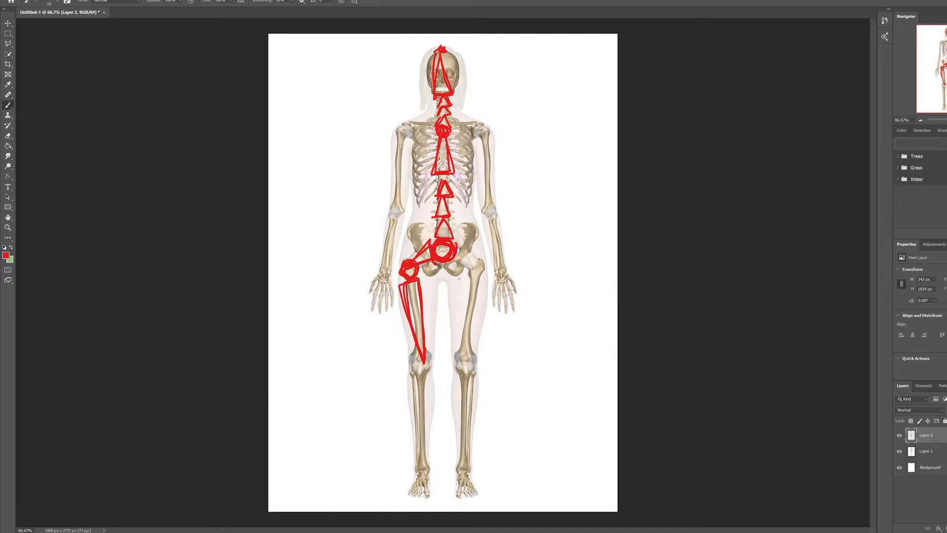
# - Sketch the right thigh swinging from the hip to the side, outward and up past the shoulder, and undo the strokes
pyautogui.moveTo(411, 284)
pyautogui.mouseDown()
pyautogui.moveTo(398, 354)
pyautogui.moveTo(361, 342)
pyautogui.mouseUp()
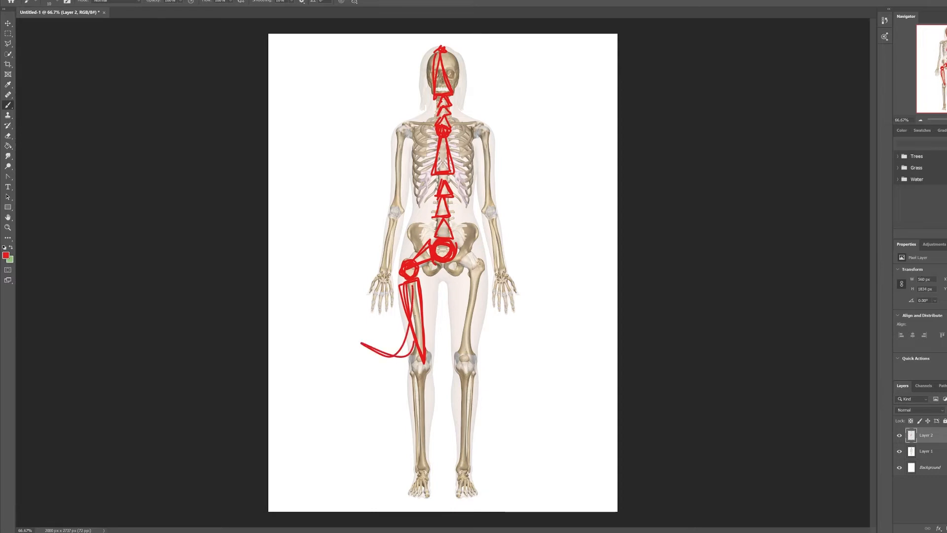
pyautogui.hotkey('ctrl', 'z')
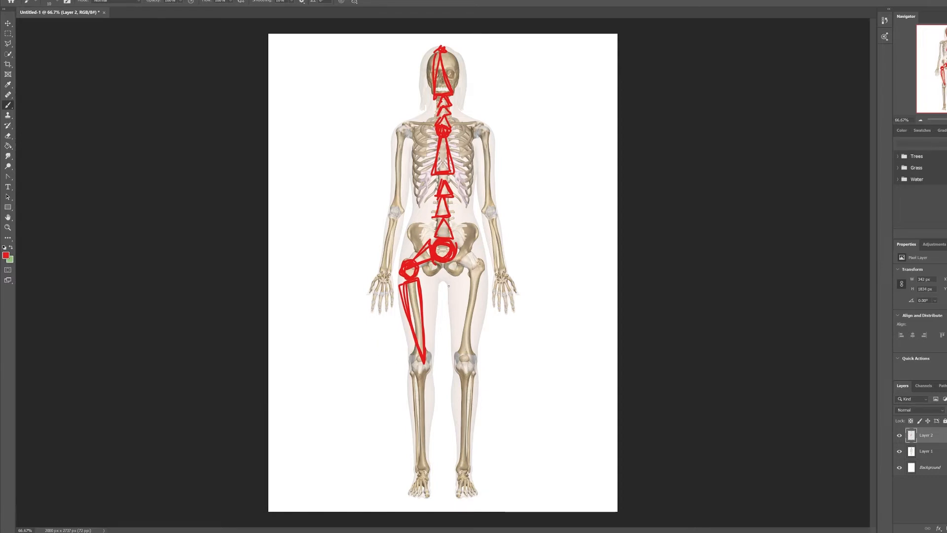
pyautogui.moveTo(402, 276); pyautogui.dragTo(357, 343)
pyautogui.moveTo(430, 266); pyautogui.dragTo(423, 272)
pyautogui.hotkey('ctrl', 'z')
pyautogui.hotkey('ctrl', 'z')
pyautogui.moveTo(395, 268)
pyautogui.mouseDown()
pyautogui.moveTo(316, 230)
pyautogui.moveTo(382, 274)
pyautogui.moveTo(287, 228)
pyautogui.mouseUp()
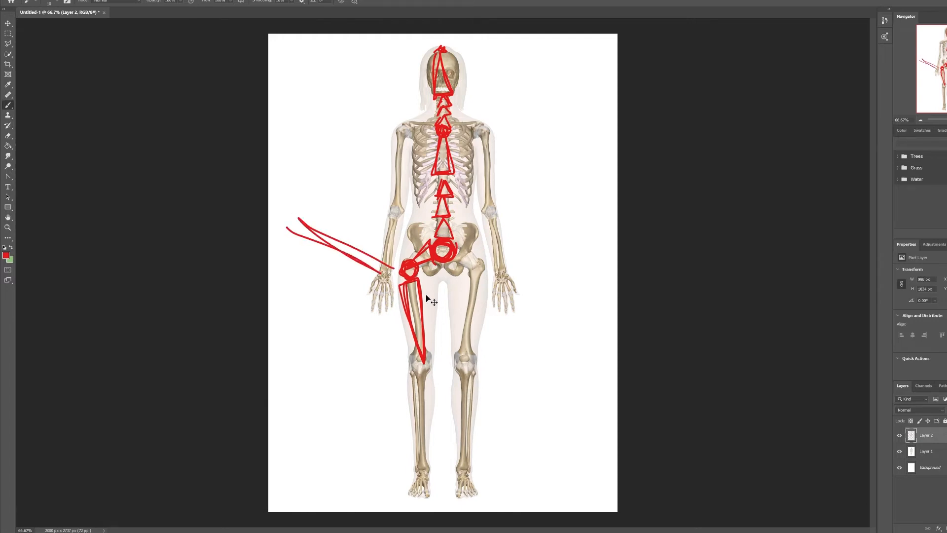
pyautogui.hotkey('ctrl', 'z')
pyautogui.moveTo(406, 251)
pyautogui.mouseDown()
pyautogui.moveTo(387, 69)
pyautogui.moveTo(403, 213)
pyautogui.mouseUp()
pyautogui.moveTo(381, 91); pyautogui.dragTo(405, 222)
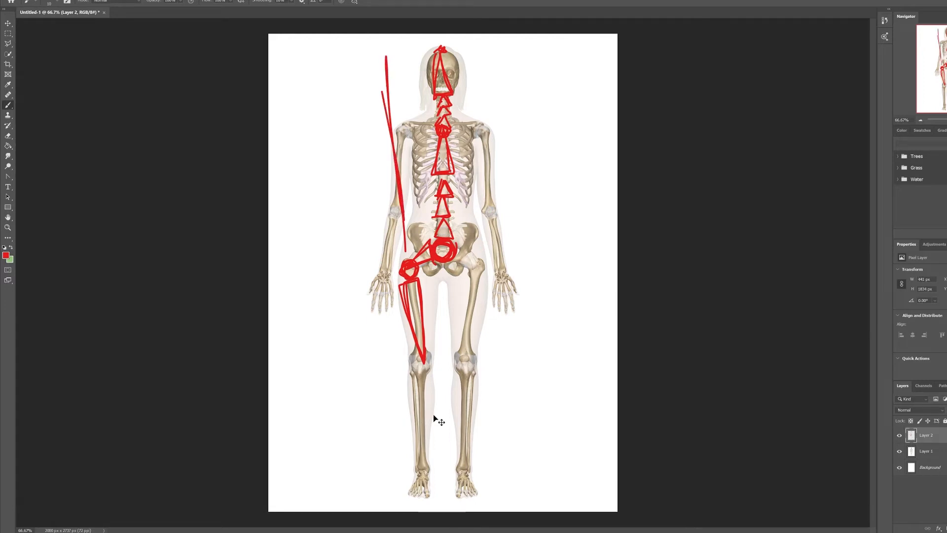
pyautogui.hotkey('ctrl', 'z')
pyautogui.hotkey('ctrl', 'z')
pyautogui.hotkey('ctrl', 'z')
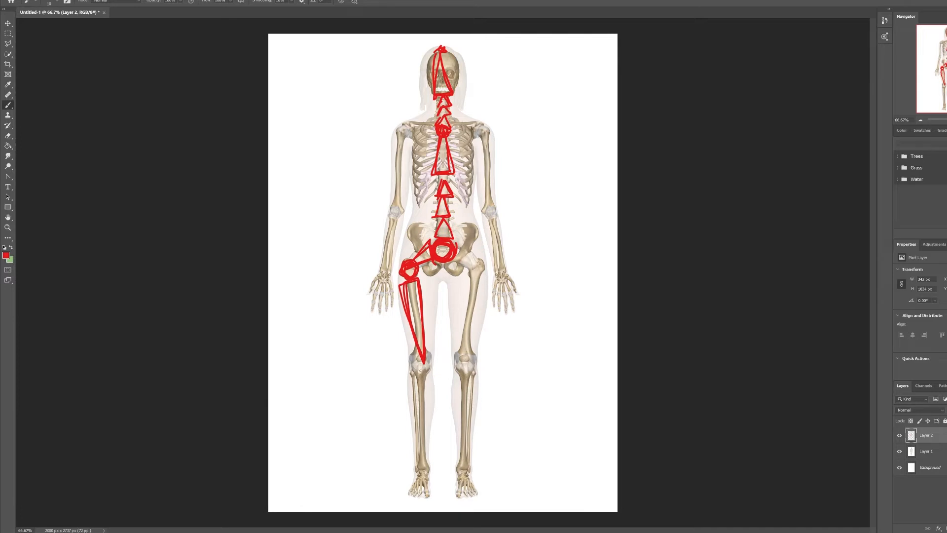
# - Sketch a bent-knee angle with a small arc beside the right leg, and undo it
pyautogui.moveTo(350, 343); pyautogui.dragTo(328, 399)
pyautogui.moveTo(357, 350); pyautogui.dragTo(350, 372)
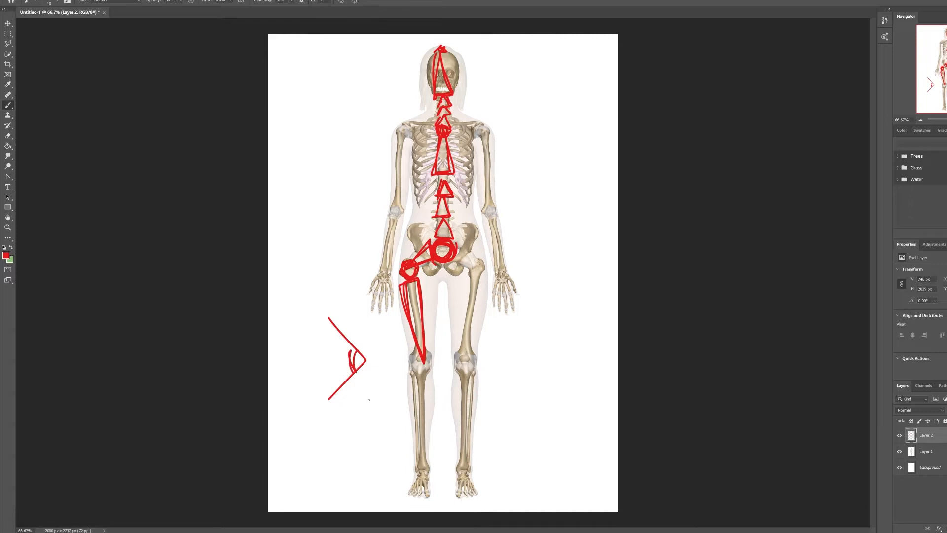
pyautogui.hotkey('ctrl', 'z')
pyautogui.hotkey('ctrl', 'z')
pyautogui.hotkey('ctrl', 'z')
# - Paint a horizontal double-headed red arrow across the figure's right knee
pyautogui.moveTo(410, 361); pyautogui.dragTo(435, 367)
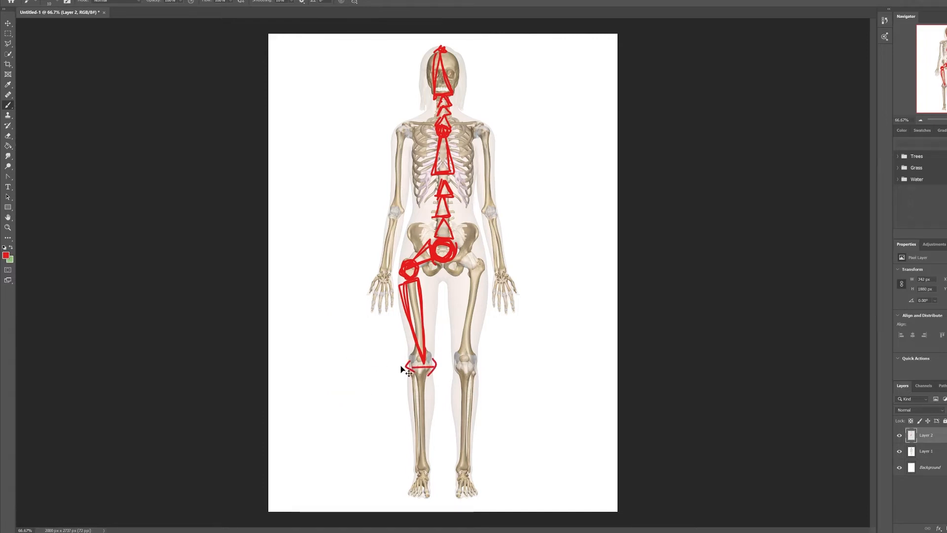
# - Undo the arrow across the knee, circle the figure's right knee, and paint a long red triangle down the shin to the ankle
pyautogui.hotkey('ctrl', 'z')
pyautogui.hotkey('ctrl', 'z')
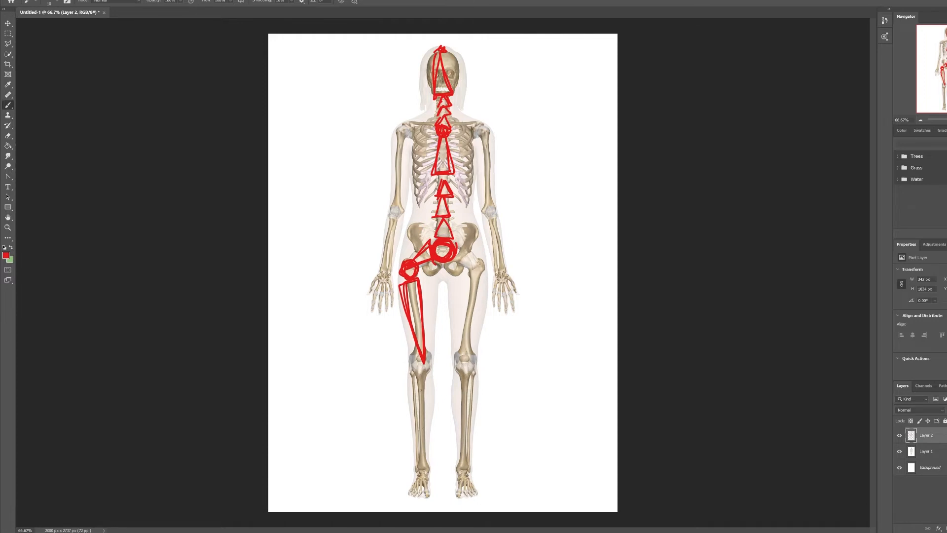
pyautogui.moveTo(423, 363)
pyautogui.mouseDown()
pyautogui.moveTo(409, 377)
pyautogui.moveTo(426, 471)
pyautogui.mouseUp()
pyautogui.hotkey('ctrl', 'z')
pyautogui.moveTo(412, 378); pyautogui.dragTo(424, 466)
pyautogui.moveTo(412, 377)
pyautogui.mouseDown()
pyautogui.moveTo(431, 378)
pyautogui.moveTo(422, 428)
pyautogui.mouseUp()
pyautogui.hotkey('ctrl', 'z')
pyautogui.moveTo(430, 377)
pyautogui.mouseDown()
pyautogui.moveTo(431, 469)
pyautogui.moveTo(430, 390)
pyautogui.moveTo(419, 377)
pyautogui.moveTo(427, 382)
pyautogui.mouseUp()
pyautogui.hotkey('ctrl', 'z')
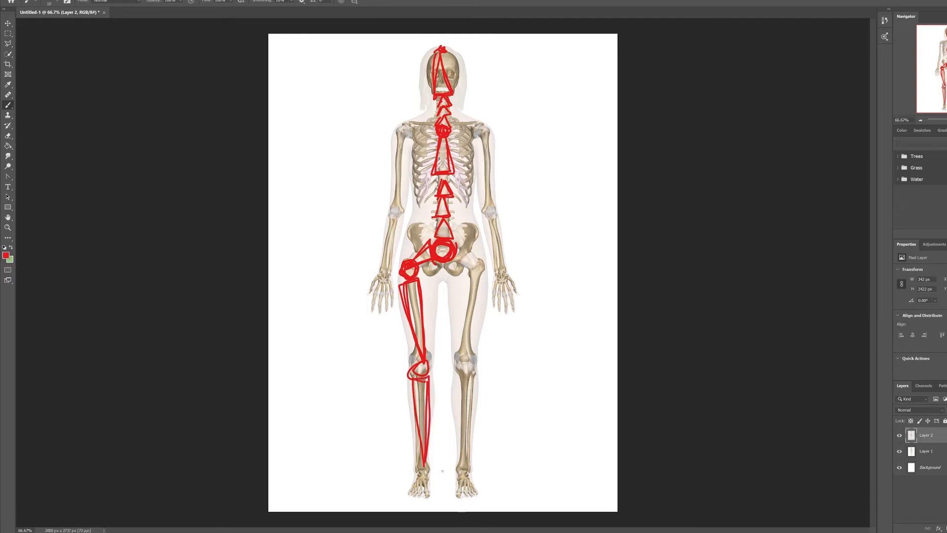
# - Paint a small red circle around the figure's right ankle joint
pyautogui.moveTo(418, 465)
pyautogui.mouseDown()
pyautogui.moveTo(420, 474)
pyautogui.moveTo(433, 467)
pyautogui.moveTo(422, 463)
pyautogui.moveTo(424, 475)
pyautogui.mouseUp()
pyautogui.hotkey('ctrl', 'z')
pyautogui.moveTo(422, 464)
pyautogui.mouseDown()
pyautogui.moveTo(418, 474)
pyautogui.moveTo(427, 474)
pyautogui.mouseUp()
# - Sketch foot segments, an upward arrow and bone triangles beside the legs, and paint a small triangle from the right ankle to the toes
pyautogui.moveTo(293, 459)
pyautogui.mouseDown()
pyautogui.moveTo(285, 464)
pyautogui.moveTo(313, 453)
pyautogui.moveTo(315, 465)
pyautogui.moveTo(298, 466)
pyautogui.moveTo(318, 468)
pyautogui.moveTo(333, 449)
pyautogui.moveTo(340, 466)
pyautogui.moveTo(328, 463)
pyautogui.moveTo(340, 459)
pyautogui.moveTo(329, 418)
pyautogui.moveTo(338, 434)
pyautogui.mouseUp()
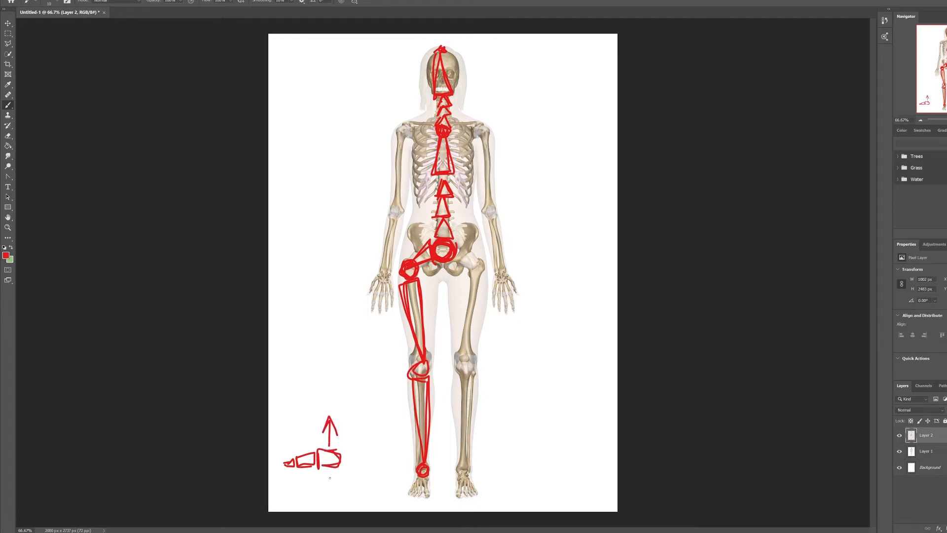
pyautogui.moveTo(338, 474)
pyautogui.mouseDown()
pyautogui.moveTo(322, 480)
pyautogui.moveTo(340, 486)
pyautogui.moveTo(340, 475)
pyautogui.moveTo(284, 482)
pyautogui.mouseUp()
pyautogui.moveTo(283, 371)
pyautogui.mouseDown()
pyautogui.moveTo(328, 361)
pyautogui.moveTo(326, 351)
pyautogui.mouseUp()
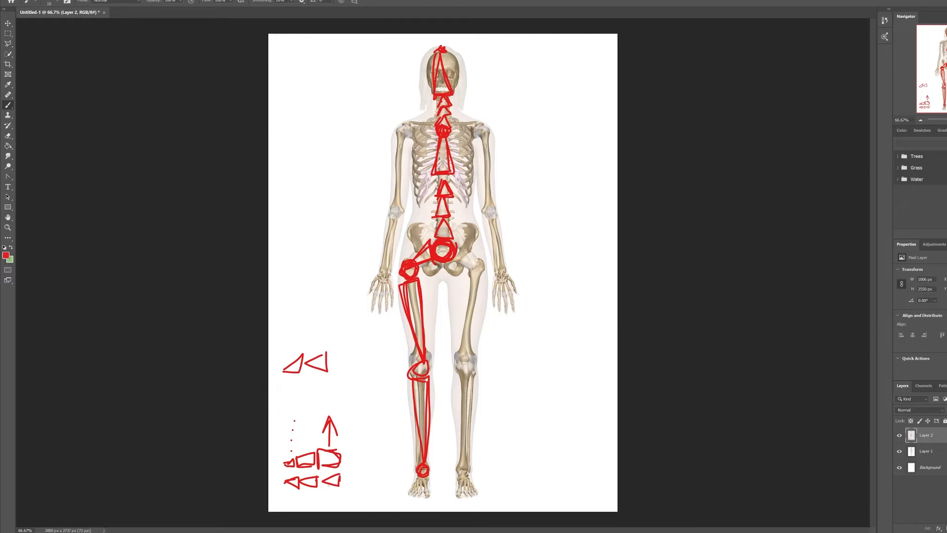
pyautogui.moveTo(319, 308)
pyautogui.mouseDown()
pyautogui.moveTo(290, 326)
pyautogui.moveTo(319, 323)
pyautogui.moveTo(321, 304)
pyautogui.moveTo(300, 328)
pyautogui.moveTo(321, 308)
pyautogui.moveTo(278, 330)
pyautogui.moveTo(323, 312)
pyautogui.mouseUp()
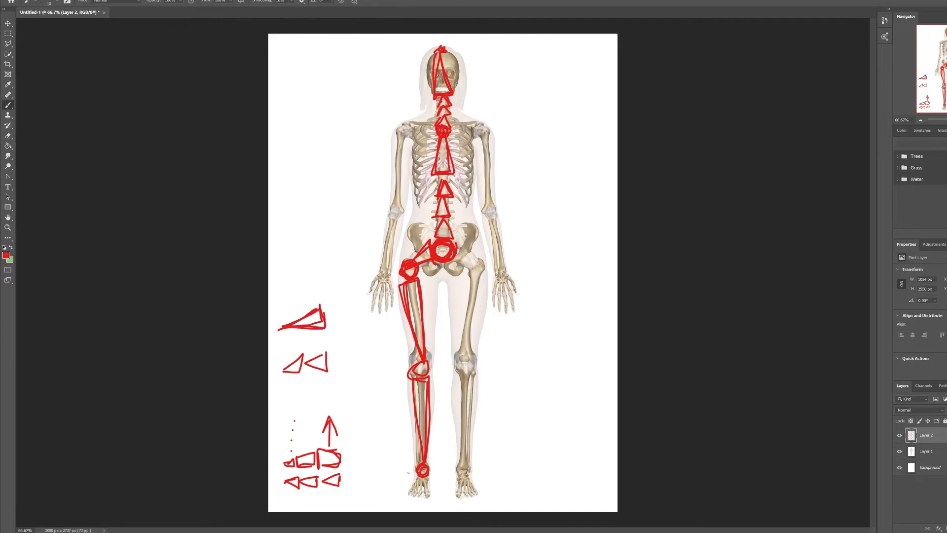
pyautogui.moveTo(418, 476); pyautogui.dragTo(418, 499)
pyautogui.press('m')
pyautogui.moveTo(265, 249)
pyautogui.mouseDown()
pyautogui.moveTo(340, 513)
pyautogui.moveTo(351, 507)
pyautogui.mouseUp()
pyautogui.hotkey('ctrl', 'd')
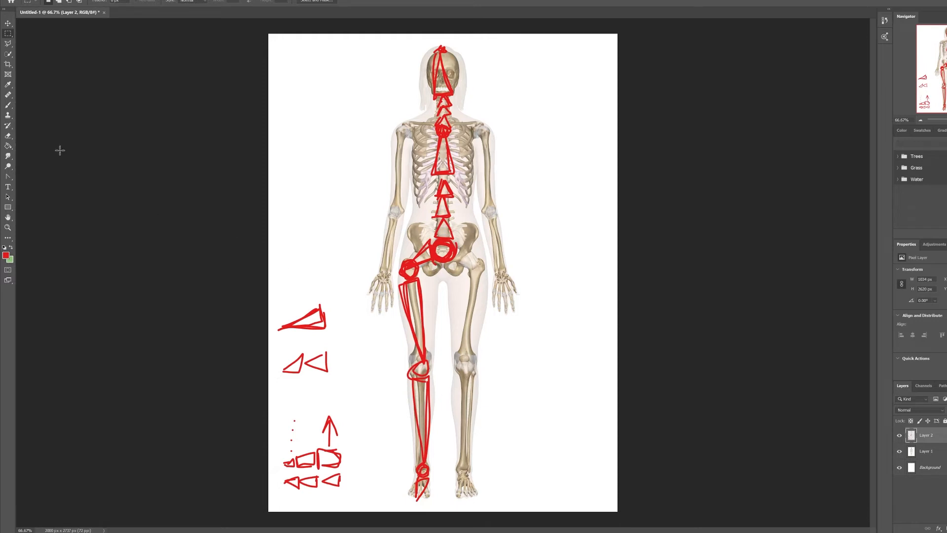
pyautogui.click(8, 105)
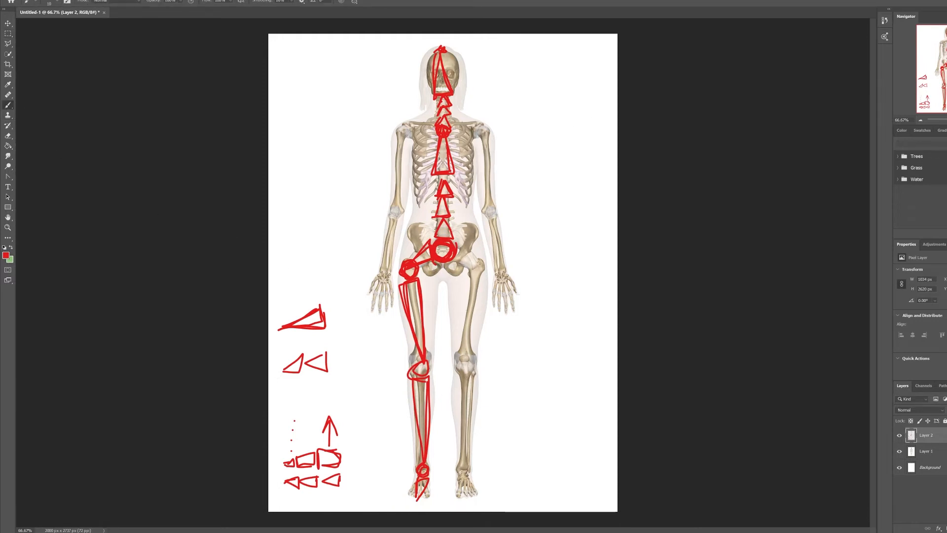
# - Paint a red triangle along the collarbone from the upper chest to the figure's right shoulder, and circle the shoulder joint
pyautogui.moveTo(402, 124)
pyautogui.mouseDown()
pyautogui.moveTo(425, 122)
pyautogui.moveTo(407, 125)
pyautogui.moveTo(419, 128)
pyautogui.mouseUp()
pyautogui.hotkey('ctrl', 'z')
pyautogui.hotkey('ctrl', 'z')
pyautogui.moveTo(402, 125)
pyautogui.mouseDown()
pyautogui.moveTo(397, 135)
pyautogui.moveTo(412, 132)
pyautogui.moveTo(408, 143)
pyautogui.moveTo(402, 128)
pyautogui.mouseUp()
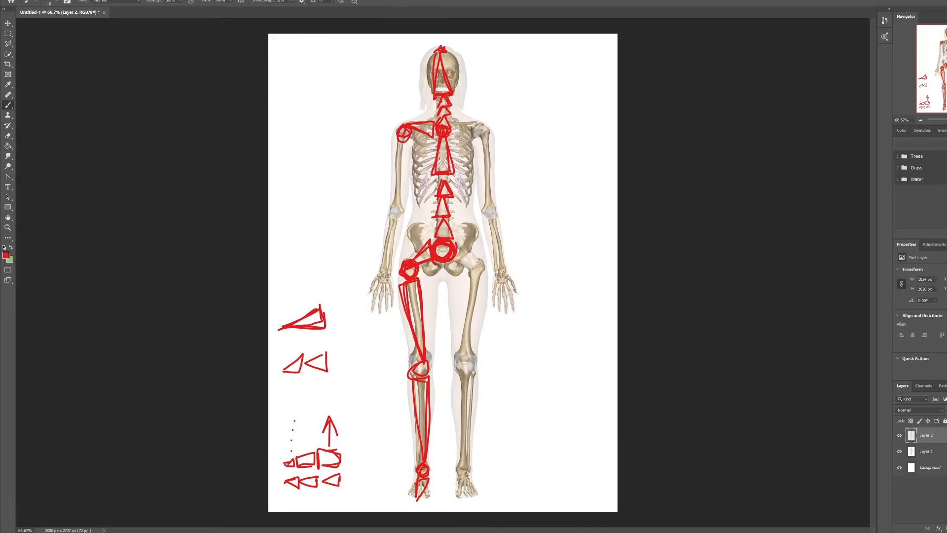
# - Sketch a shoulder-blade triangle below the right collarbone, and undo it
pyautogui.moveTo(410, 140)
pyautogui.mouseDown()
pyautogui.moveTo(425, 158)
pyautogui.moveTo(414, 138)
pyautogui.mouseUp()
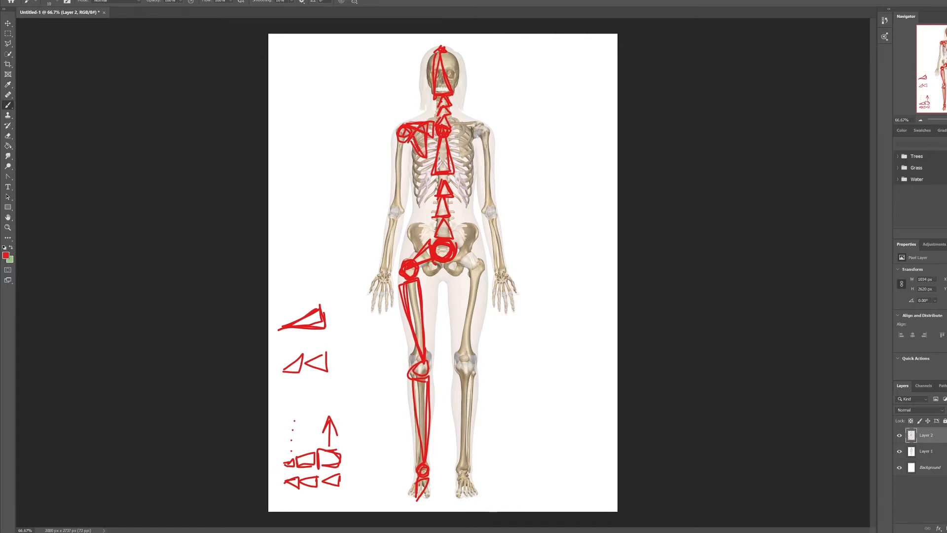
pyautogui.hotkey('ctrl', 'z')
pyautogui.hotkey('ctrl', 'z')
# - Paint triangles down the right upper arm, forearm and hand, with circles at the elbow and wrist
pyautogui.moveTo(397, 143)
pyautogui.mouseDown()
pyautogui.moveTo(398, 210)
pyautogui.moveTo(406, 144)
pyautogui.moveTo(397, 141)
pyautogui.moveTo(398, 222)
pyautogui.mouseUp()
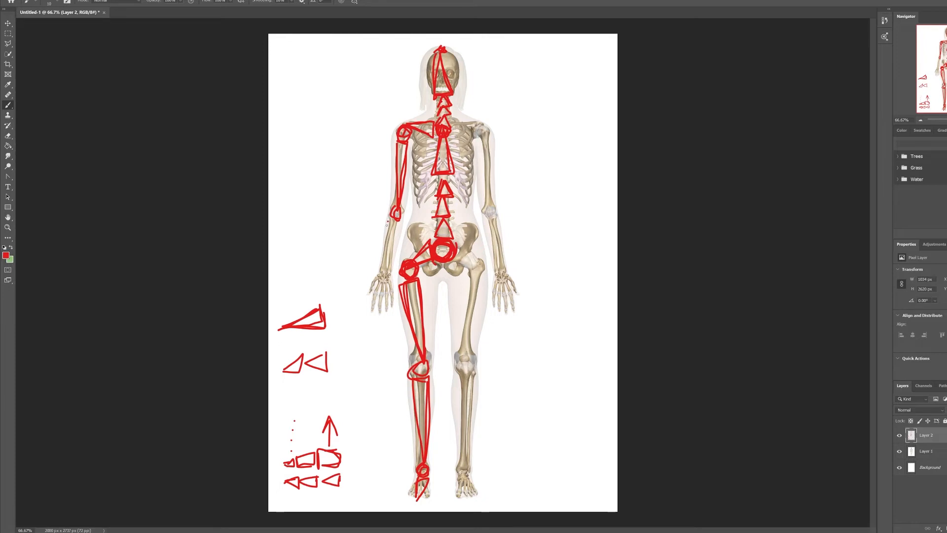
pyautogui.moveTo(387, 223)
pyautogui.mouseDown()
pyautogui.moveTo(380, 270)
pyautogui.moveTo(389, 221)
pyautogui.moveTo(400, 224)
pyautogui.moveTo(381, 271)
pyautogui.mouseUp()
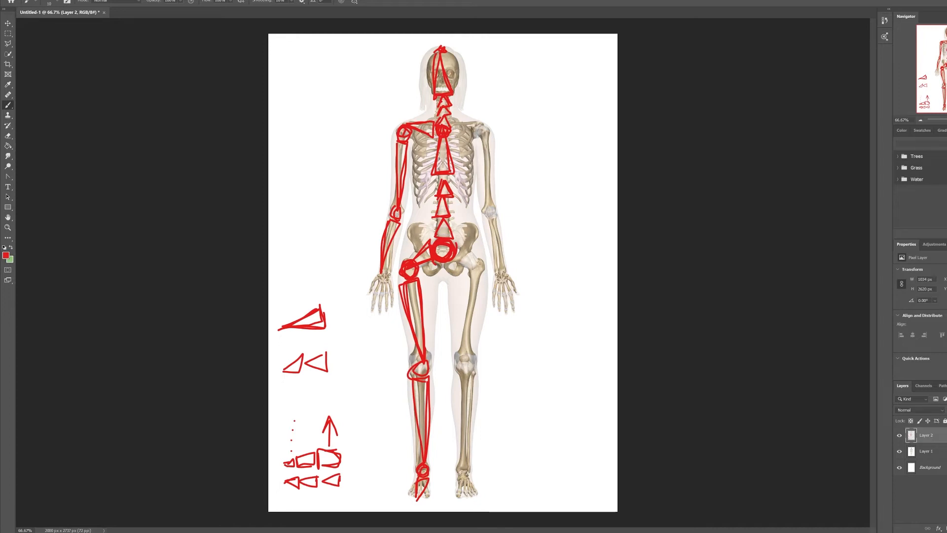
pyautogui.moveTo(384, 271)
pyautogui.mouseDown()
pyautogui.moveTo(376, 309)
pyautogui.moveTo(373, 299)
pyautogui.moveTo(382, 315)
pyautogui.mouseUp()
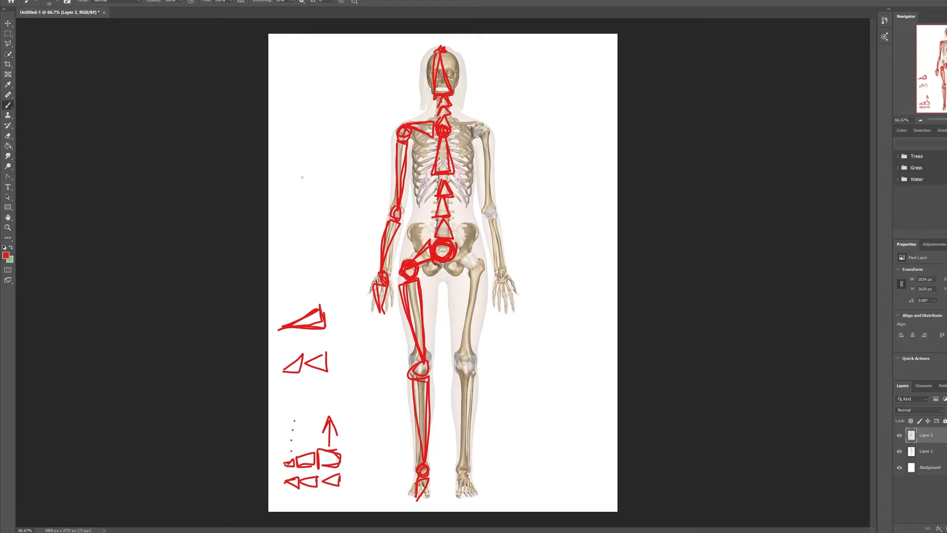
# - Sketch a square palm with finger lines, a thumb and a chain of small finger-bone triangles beside the right arm
pyautogui.moveTo(327, 173)
pyautogui.mouseDown()
pyautogui.moveTo(327, 195)
pyautogui.moveTo(341, 197)
pyautogui.moveTo(329, 176)
pyautogui.moveTo(348, 181)
pyautogui.moveTo(324, 194)
pyautogui.moveTo(347, 186)
pyautogui.moveTo(329, 175)
pyautogui.moveTo(368, 194)
pyautogui.moveTo(379, 181)
pyautogui.moveTo(326, 222)
pyautogui.moveTo(349, 230)
pyautogui.mouseUp()
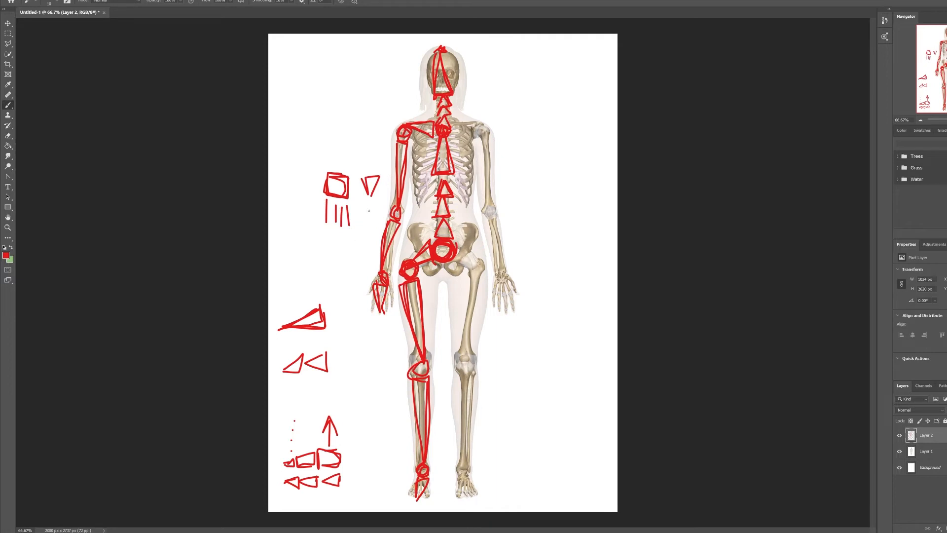
pyautogui.moveTo(366, 199)
pyautogui.mouseDown()
pyautogui.moveTo(370, 210)
pyautogui.moveTo(374, 199)
pyautogui.moveTo(370, 221)
pyautogui.moveTo(374, 210)
pyautogui.mouseUp()
pyautogui.moveTo(375, 211); pyautogui.dragTo(367, 233)
pyautogui.moveTo(316, 187)
pyautogui.mouseDown()
pyautogui.moveTo(324, 189)
pyautogui.moveTo(321, 175)
pyautogui.mouseUp()
pyautogui.moveTo(311, 191); pyautogui.dragTo(307, 201)
pyautogui.moveTo(362, 177)
pyautogui.mouseDown()
pyautogui.moveTo(355, 186)
pyautogui.moveTo(364, 189)
pyautogui.mouseUp()
# - Paint strokes from the upper chest to the figure's left shoulder and from the pelvis ring to the left hip
pyautogui.moveTo(458, 131); pyautogui.dragTo(489, 129)
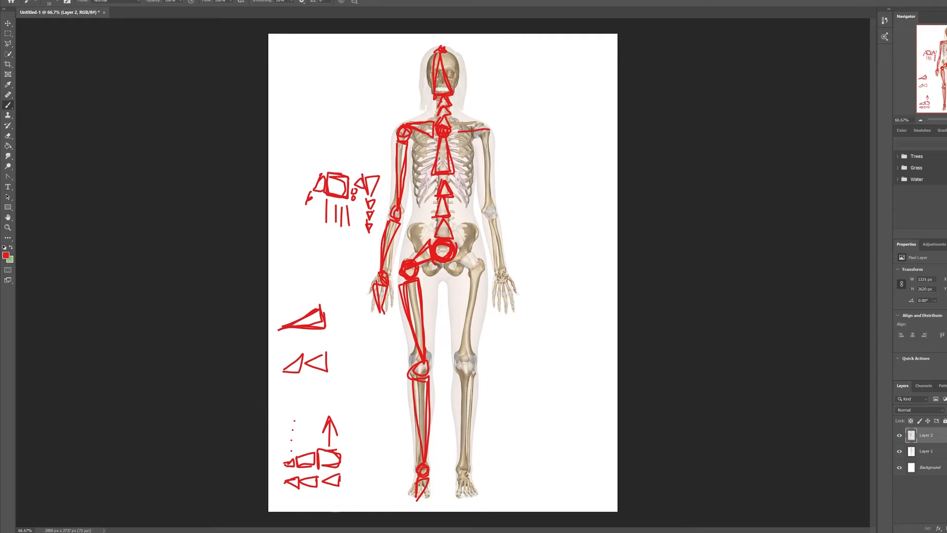
pyautogui.moveTo(459, 252); pyautogui.dragTo(478, 269)
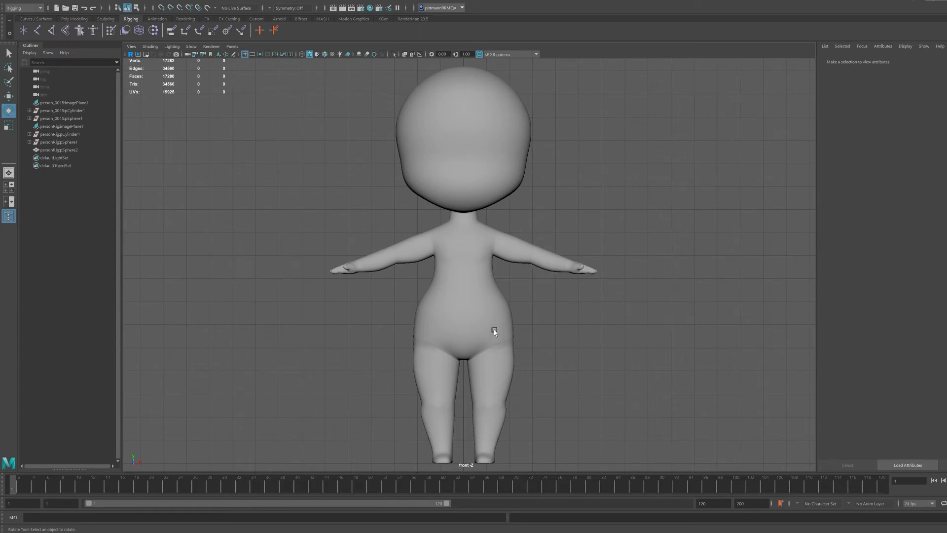
# - Switch to Maya, select the character mesh, and inspect it in the side view and the four-view layout
pyautogui.click(466, 165)
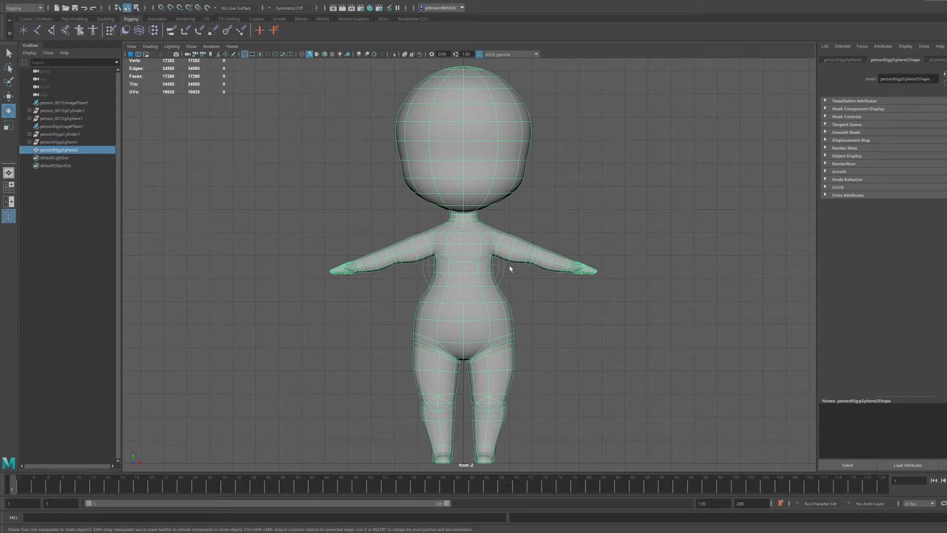
pyautogui.press('space')
pyautogui.press('f')
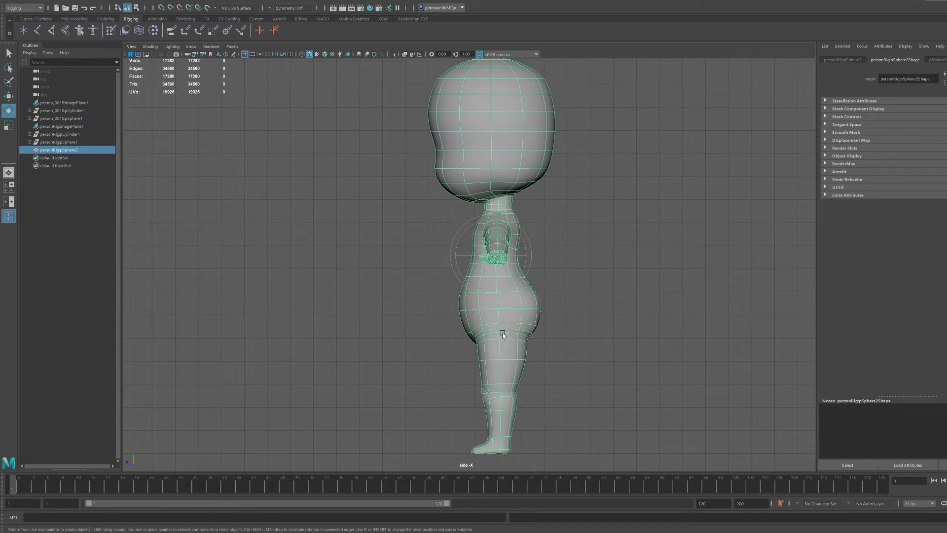
pyautogui.press('space')
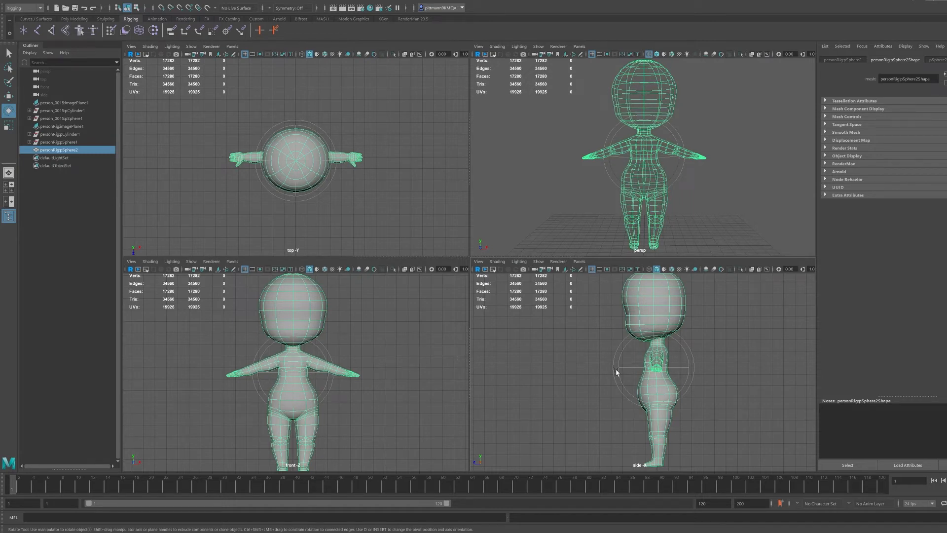
pyautogui.moveTo(625, 372); pyautogui.dragTo(625, 380)
pyautogui.keyDown('alt'); pyautogui.moveTo(626, 380); pyautogui.dragTo(625, 380, button='middle'); pyautogui.keyUp('alt')
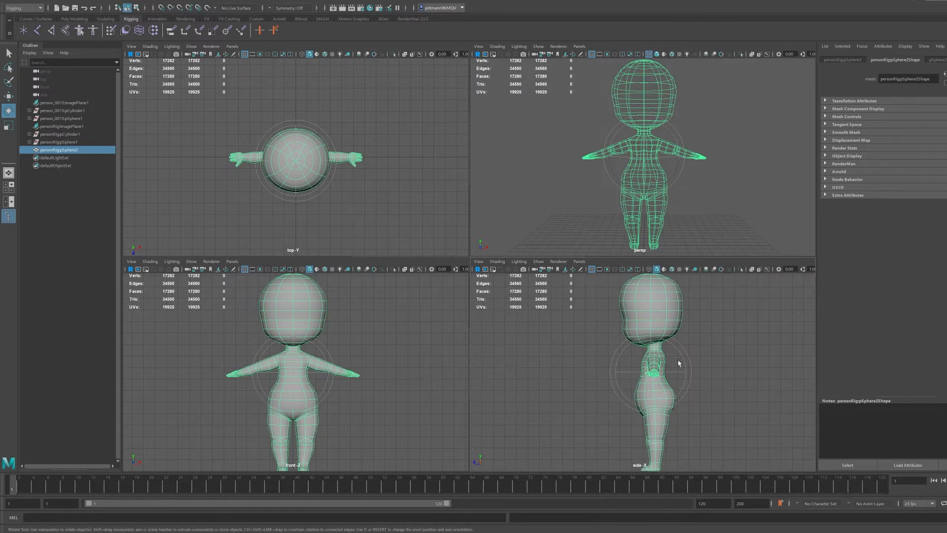
# - Maximize the front view, display the character in wireframe, and clear the selection
pyautogui.click(375, 323)
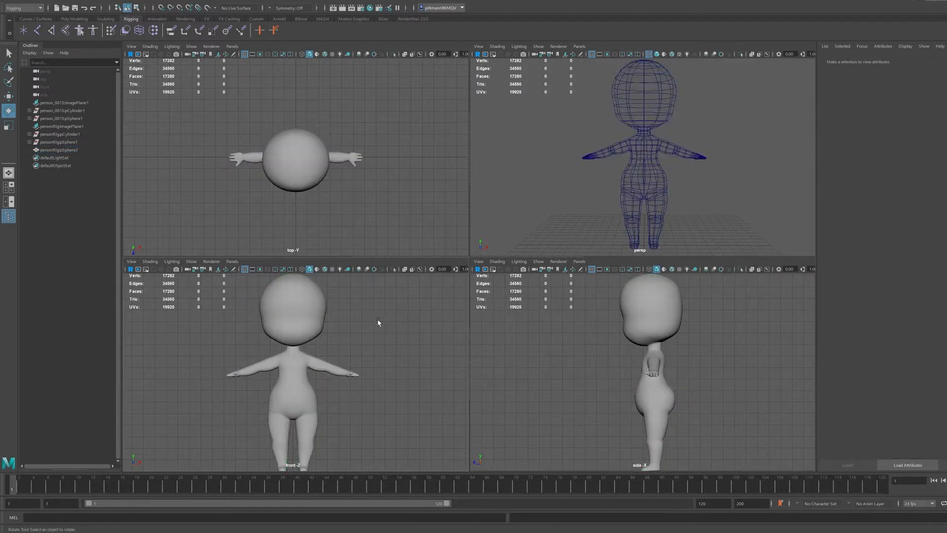
pyautogui.press('space')
pyautogui.click(486, 169)
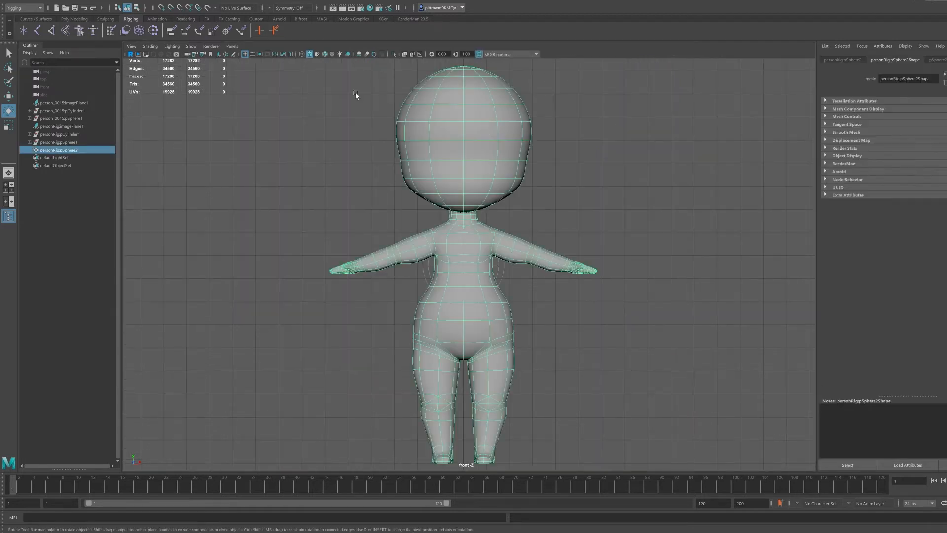
pyautogui.press('4')
pyautogui.click(591, 156)
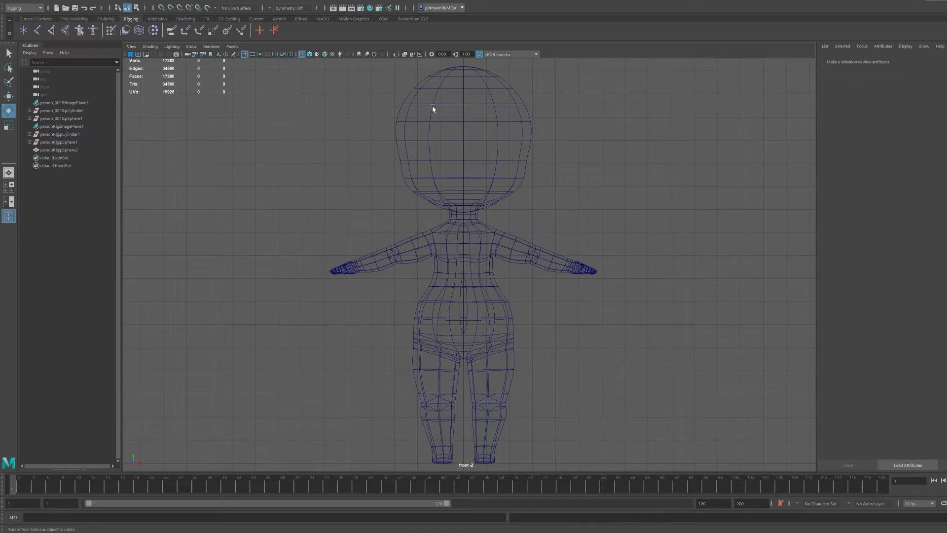
# - Select the character mesh and compare its shaded and wireframe display in the front view, ending in wireframe
pyautogui.click(432, 134)
pyautogui.press('5')
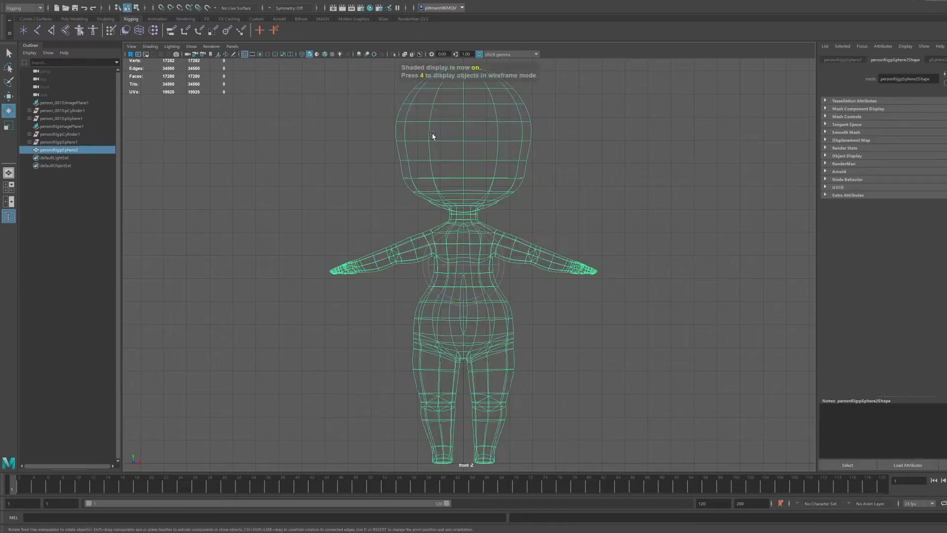
pyautogui.press('5')
pyautogui.press('4')
pyautogui.press('5')
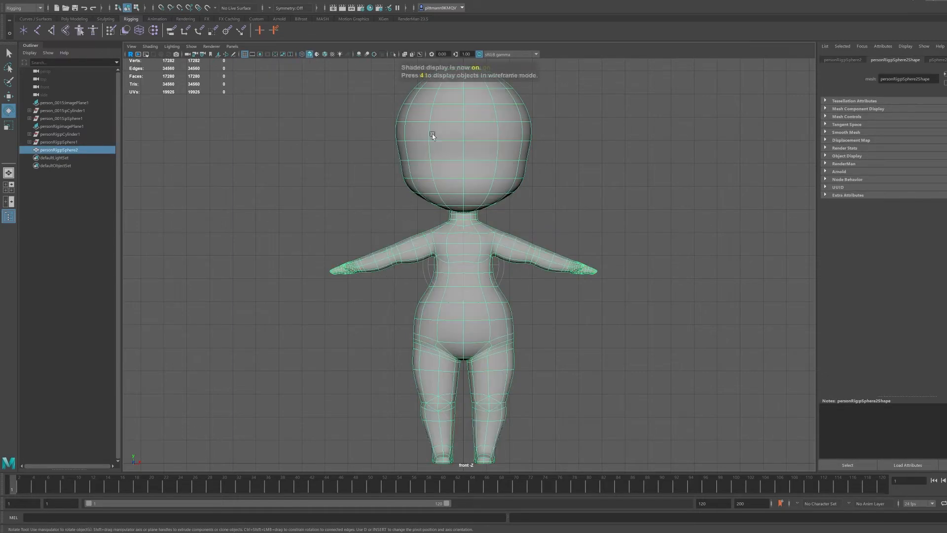
pyautogui.press('4')
pyautogui.press('5')
pyautogui.press('4')
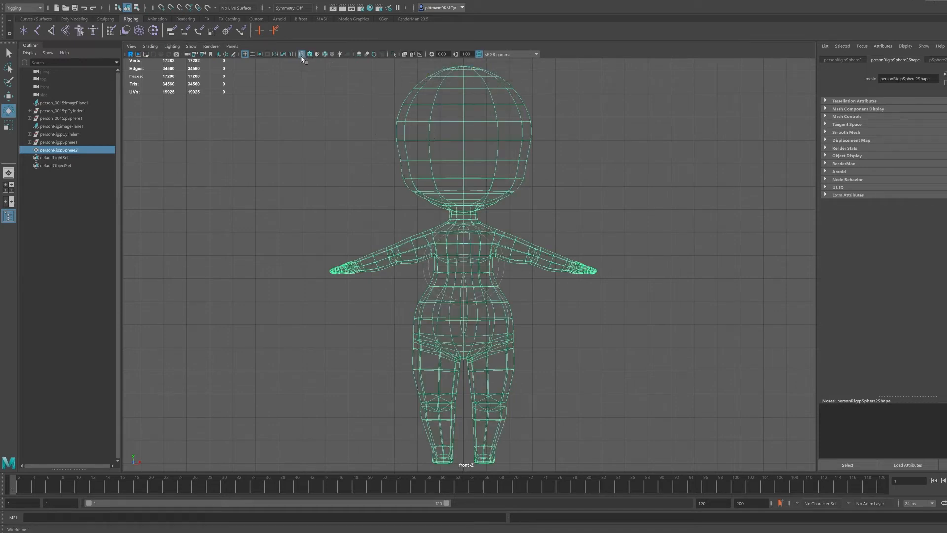
pyautogui.press('5')
pyautogui.press('4')
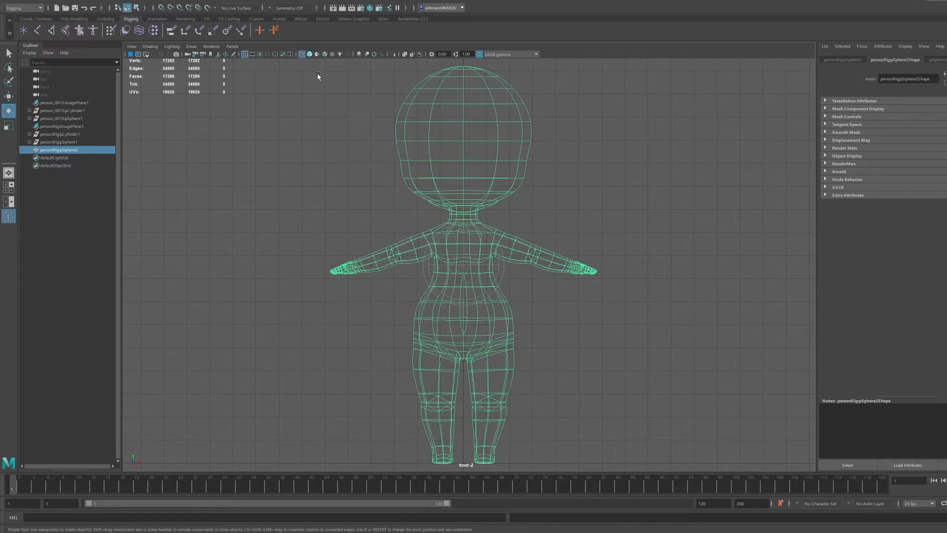
# - Return to the four-view layout, deselect the mesh, and set the side view to wireframe display
pyautogui.press('space')
pyautogui.click(615, 317)
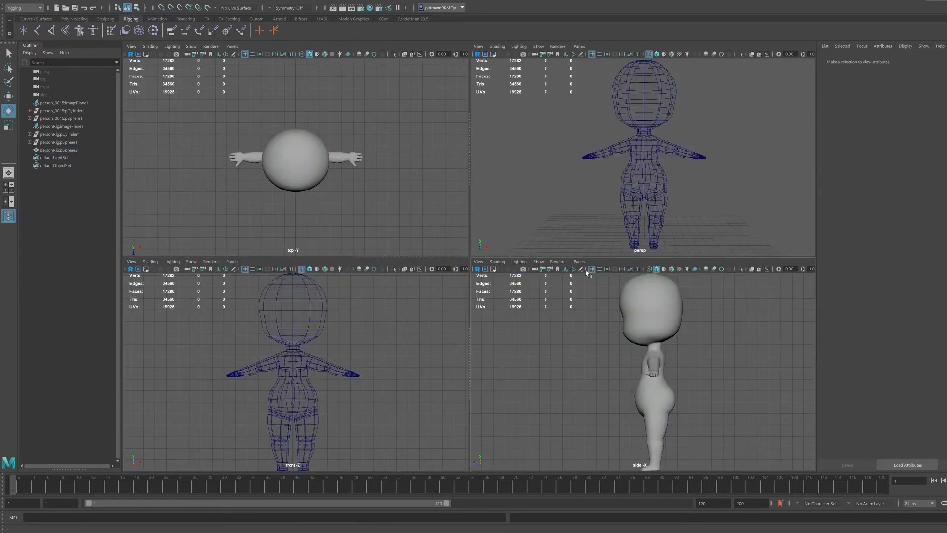
pyautogui.click(649, 269)
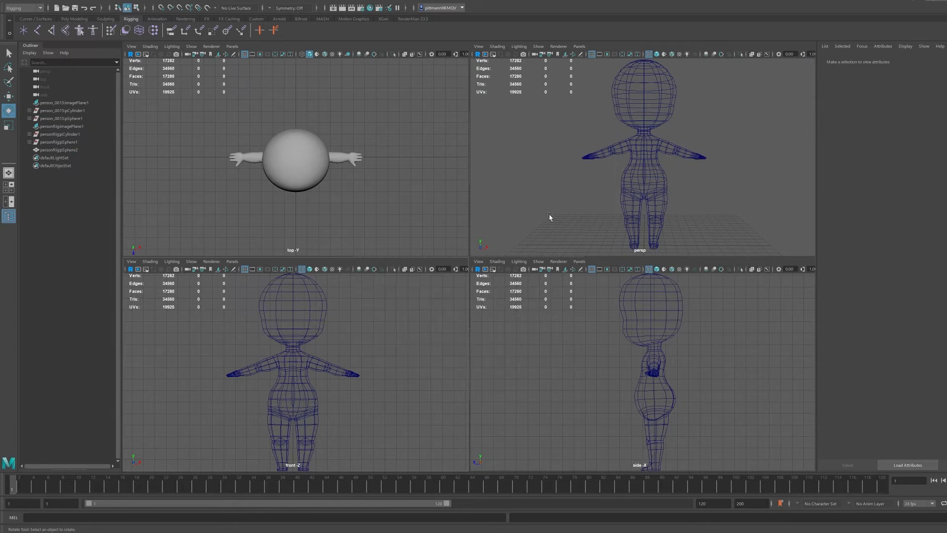
# - Hide the grid in the front view and keep that view maximized
pyautogui.press('space')
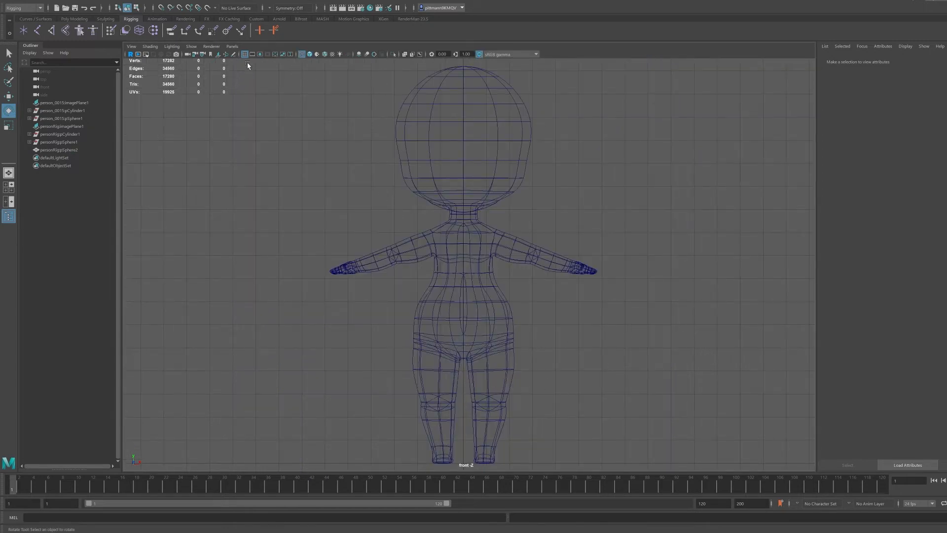
pyautogui.press('space')
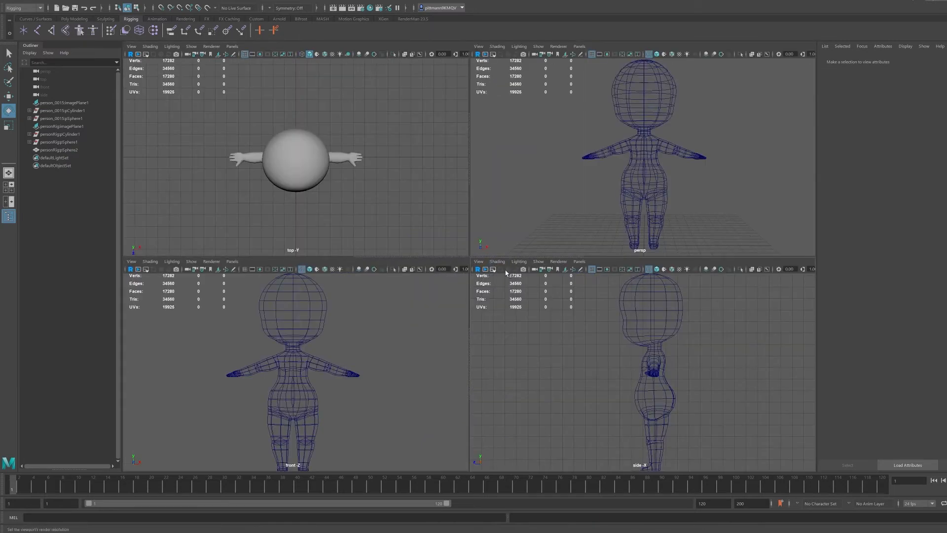
pyautogui.press('space')
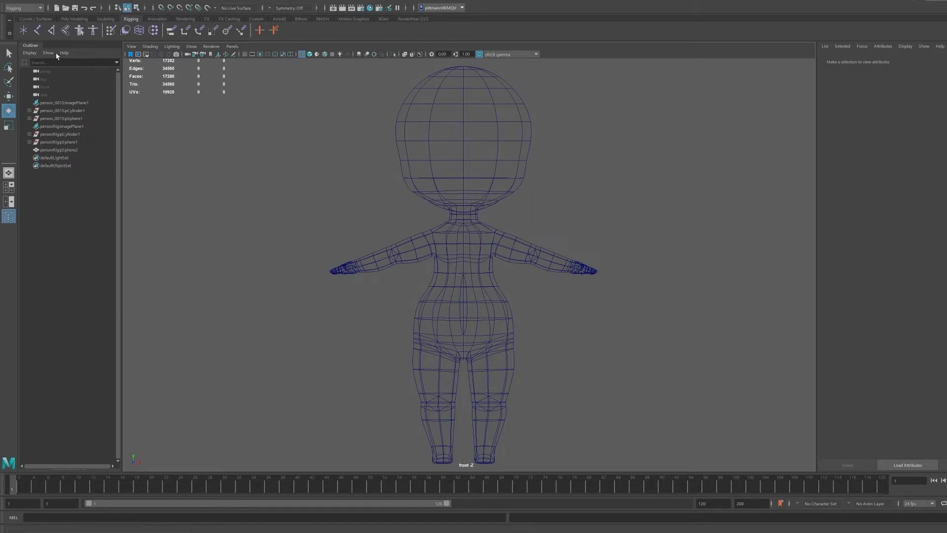
# - Create a near-vertical two-joint chain beside the character, from hip height up to head height, and select its upper and root joints in turn
pyautogui.click(37, 31)
pyautogui.click(341, 358)
pyautogui.click(332, 176)
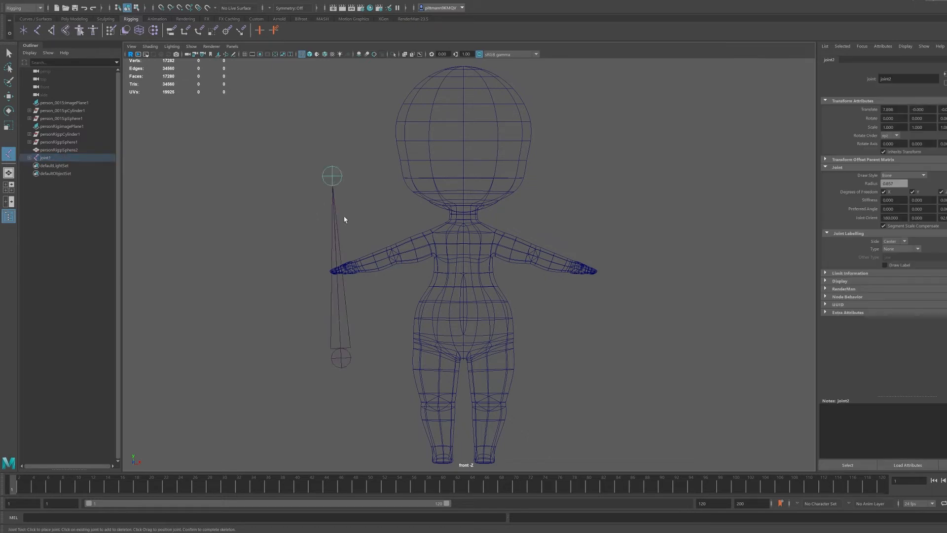
pyautogui.press('q')
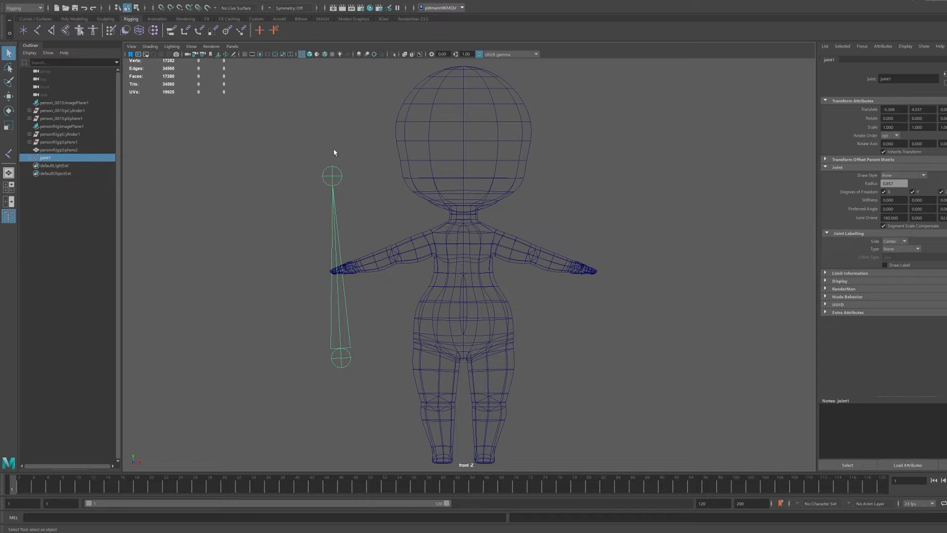
pyautogui.click(342, 179)
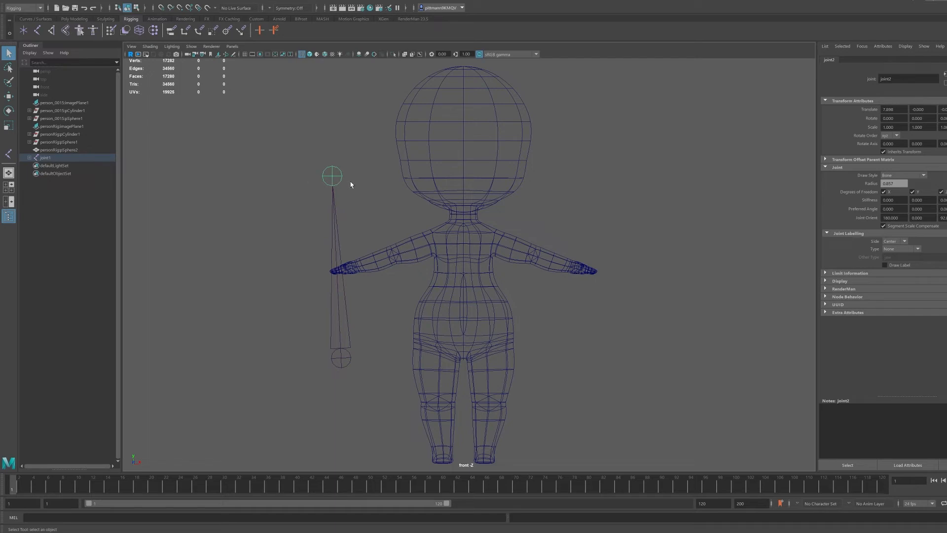
pyautogui.click(341, 358)
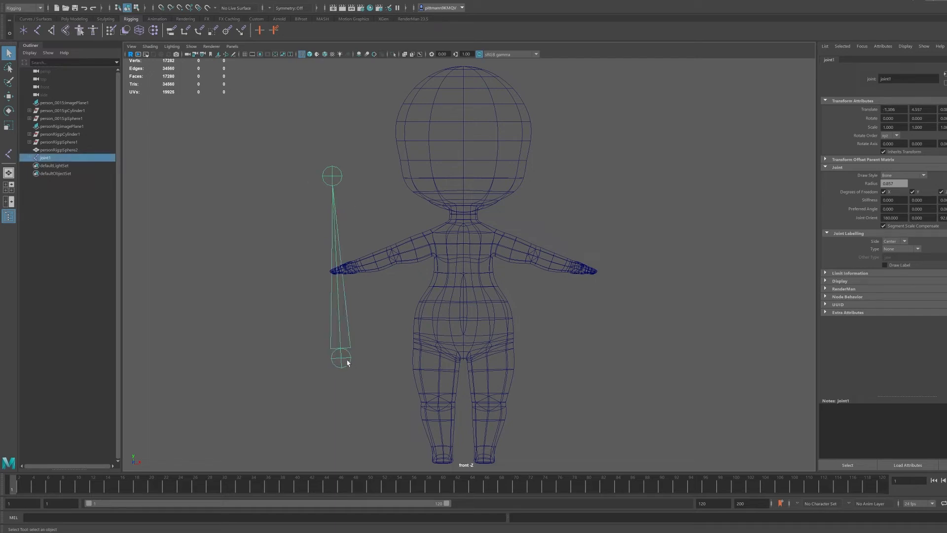
# - Select the test chain's upper and root joints in turn and expand its hierarchy in the Outliner to examine the parenting
pyautogui.click(342, 179)
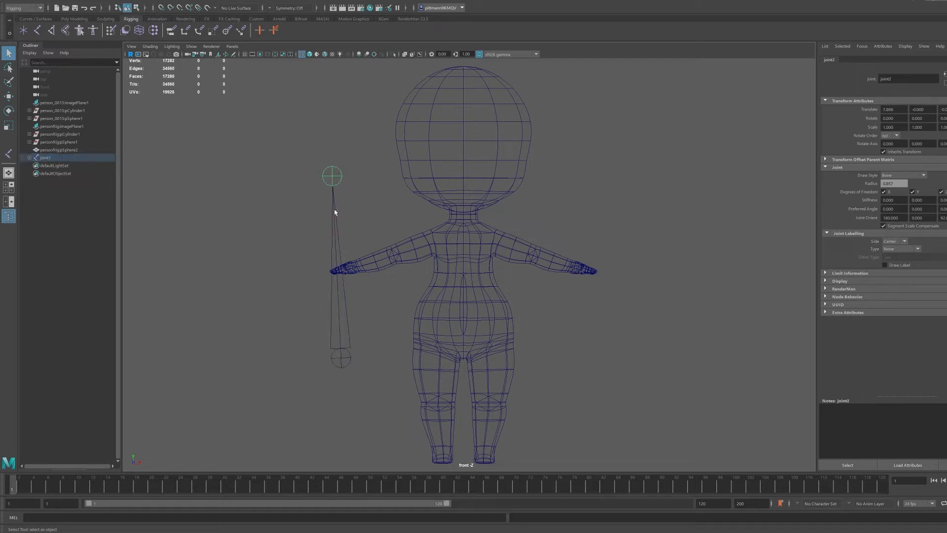
pyautogui.click(340, 358)
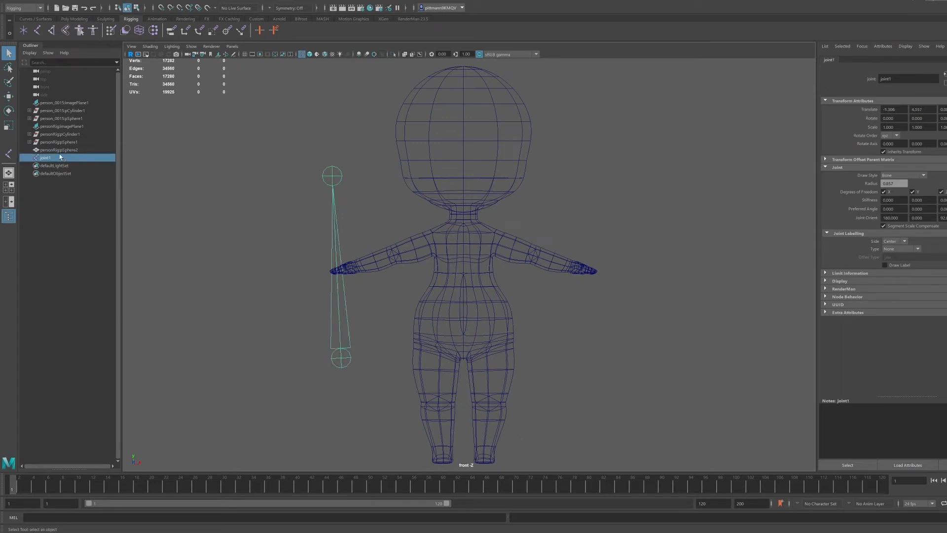
pyautogui.click(29, 158)
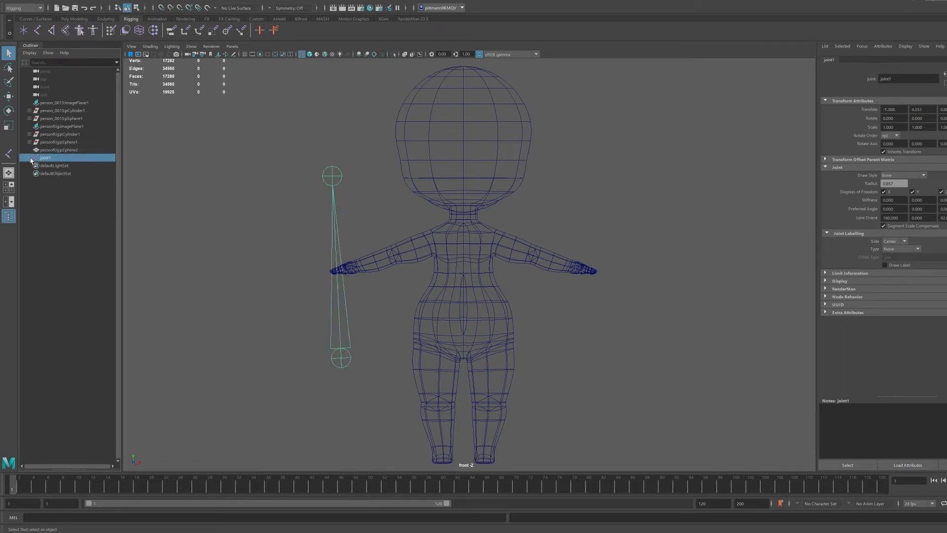
pyautogui.click(337, 175)
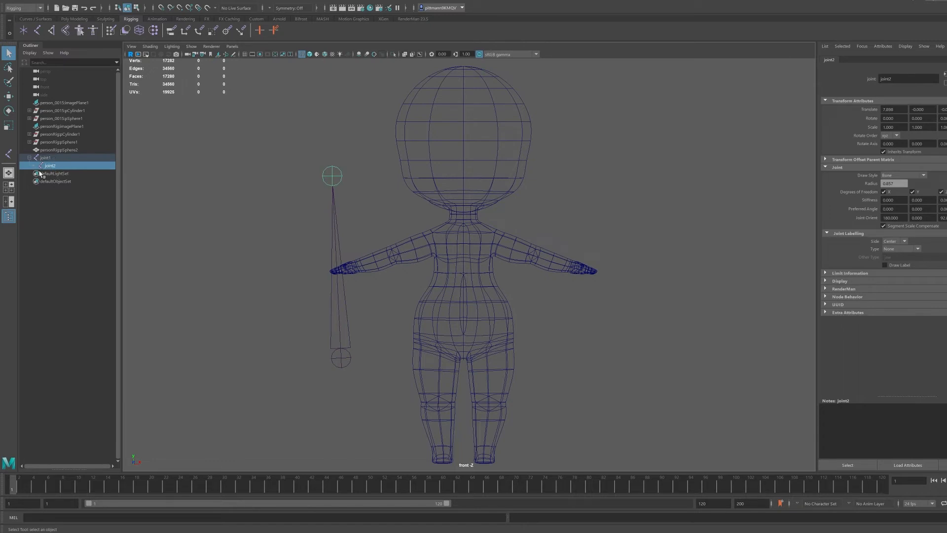
# - Delete the whole two-joint test chain beside the character by its root joint
pyautogui.click(339, 368)
pyautogui.click(350, 352)
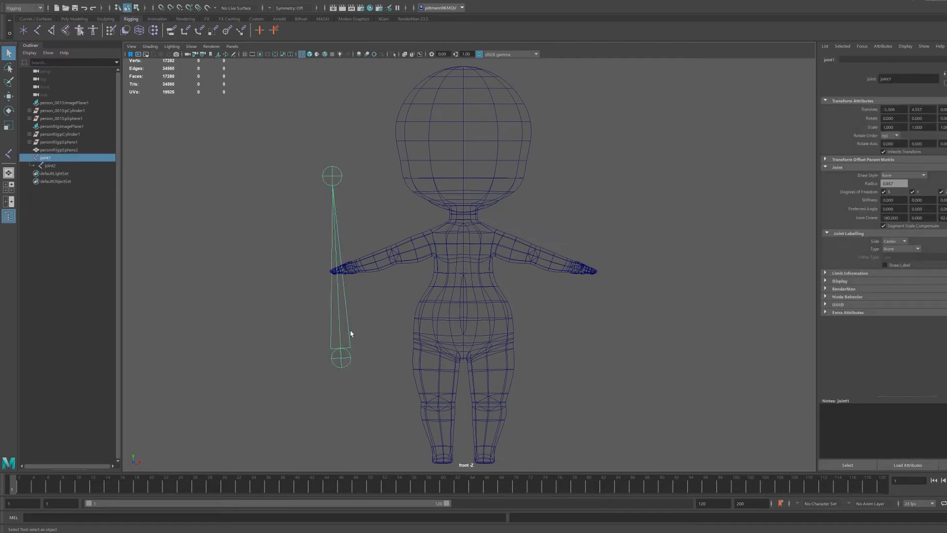
pyautogui.press('Delete')
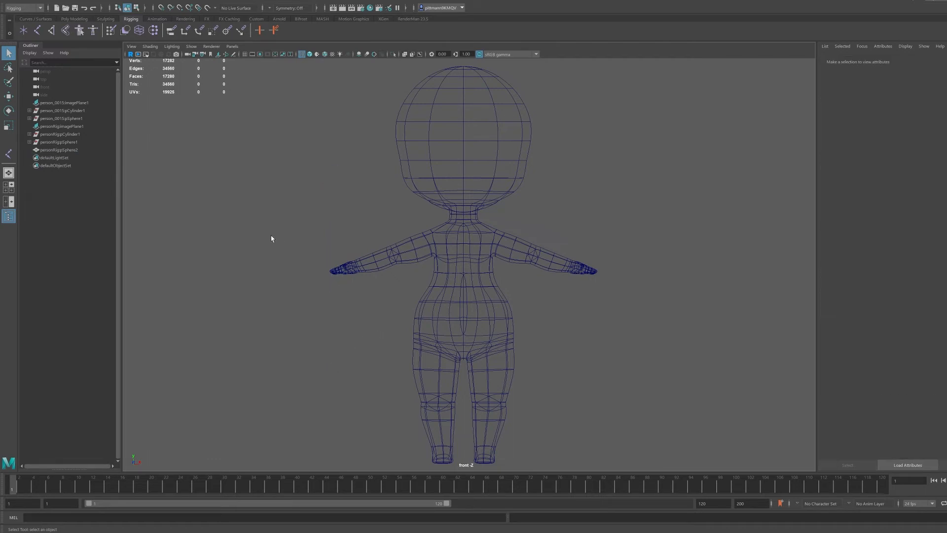
# - Create a seven-joint chain up the character's centre line, from the pelvis through the spine and neck to the top of the head
pyautogui.press('y')
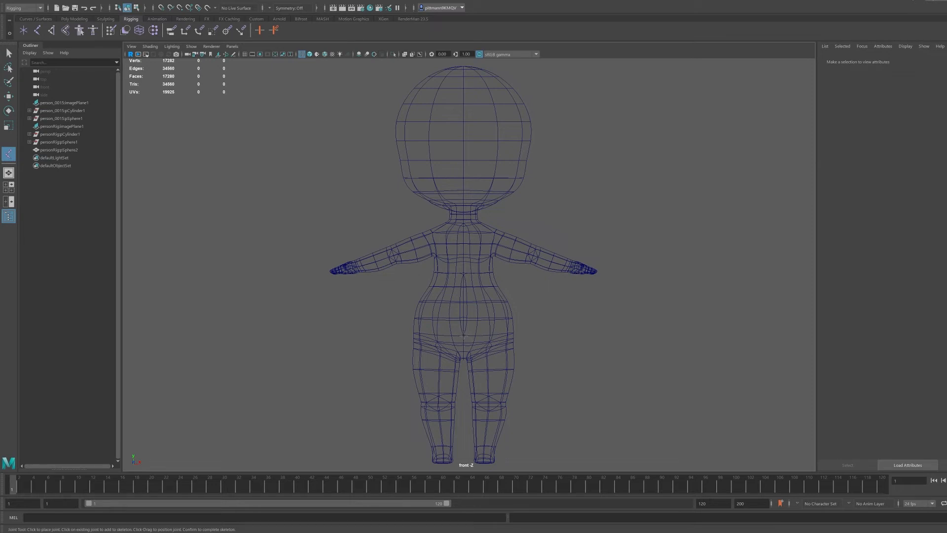
pyautogui.click(463, 336)
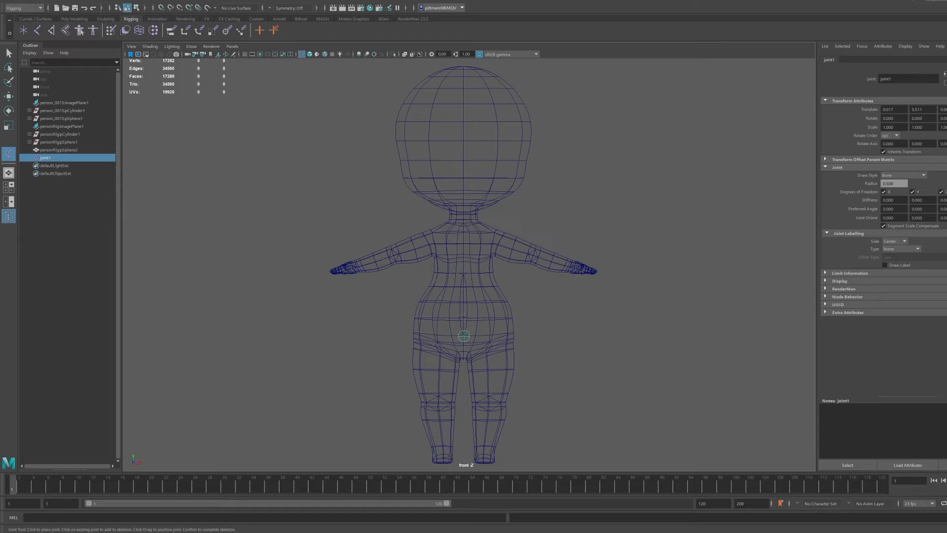
pyautogui.click(464, 316)
pyautogui.click(464, 296)
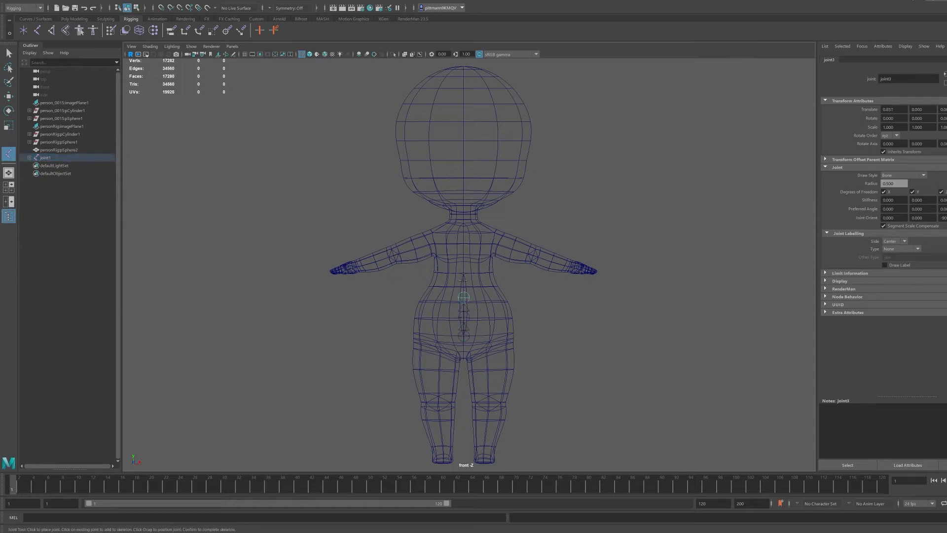
pyautogui.click(464, 274)
pyautogui.click(463, 231)
pyautogui.click(464, 205)
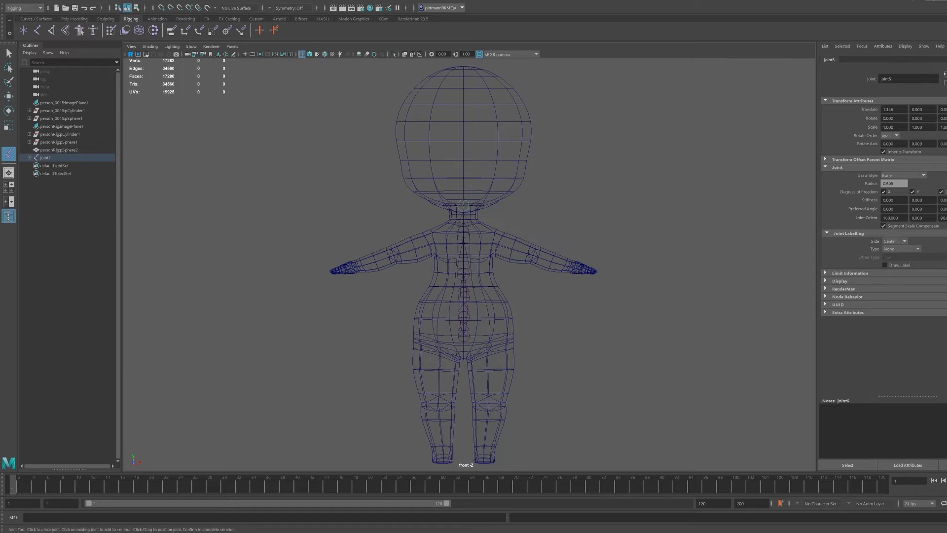
pyautogui.click(463, 66)
pyautogui.press('Return')
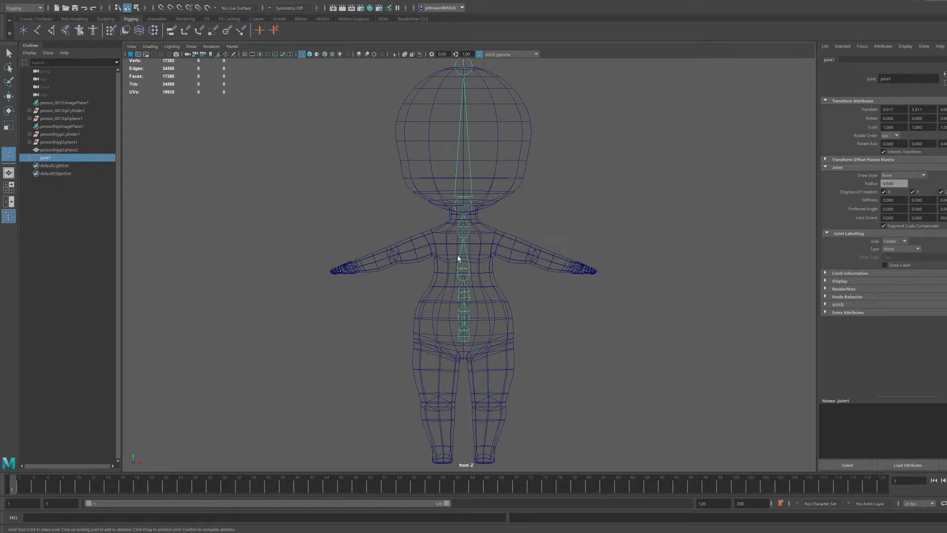
pyautogui.press('q')
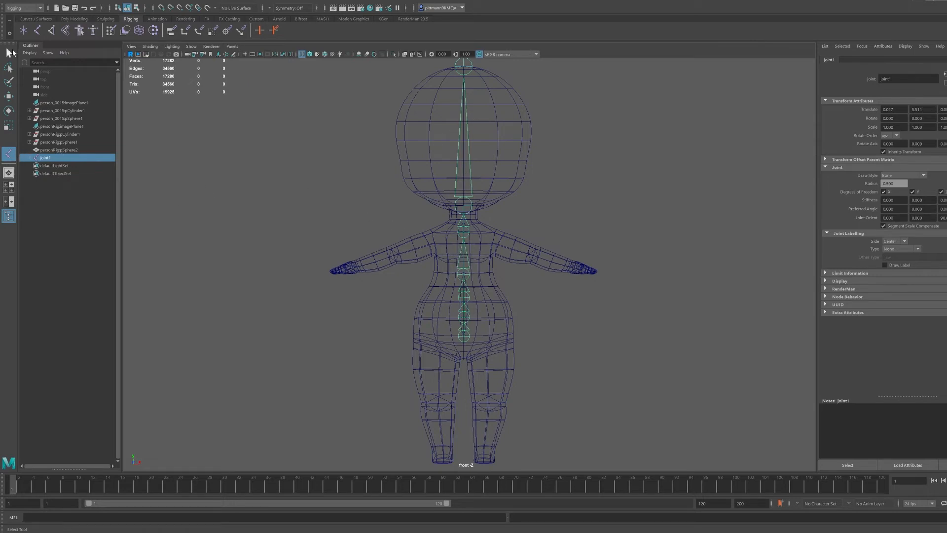
pyautogui.click(282, 354)
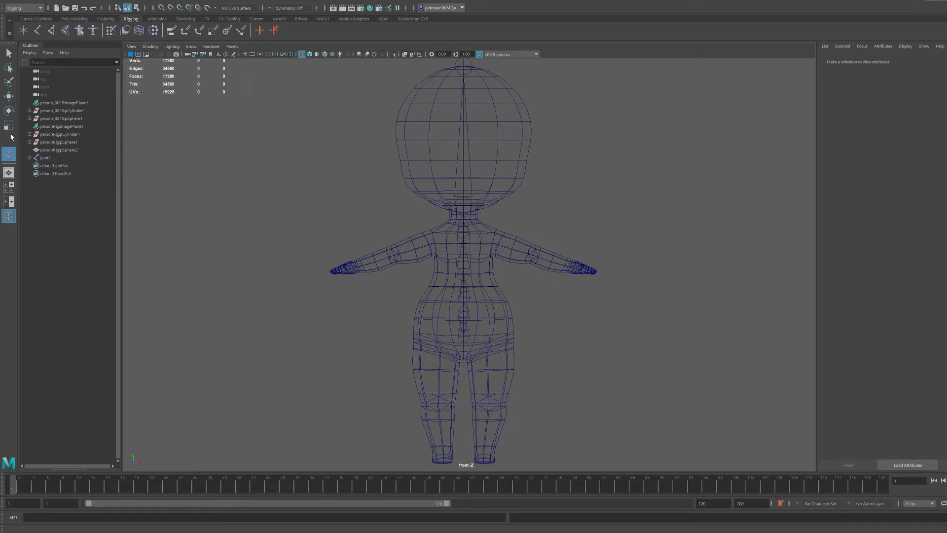
# - Create a two-joint test chain beside the character, raising the Joint tool's short bone radius to about 0.8 before placing the second joint
pyautogui.click(37, 30)
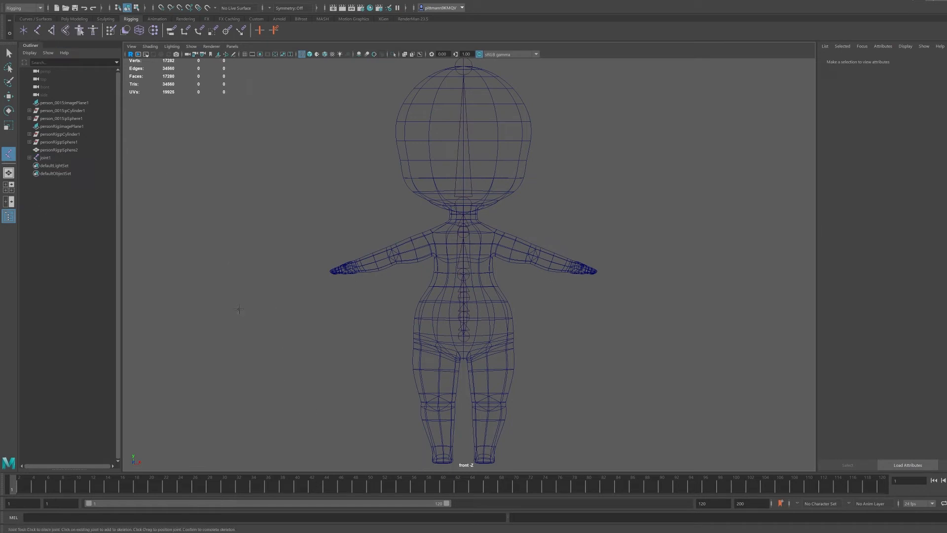
pyautogui.click(258, 365)
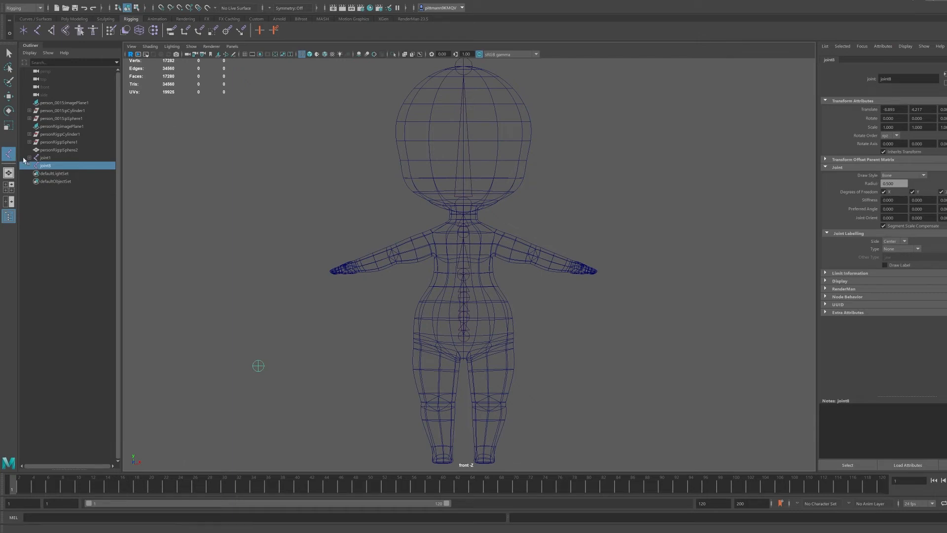
pyautogui.doubleClick(8, 154)
pyautogui.moveTo(260, 87); pyautogui.dragTo(411, 120)
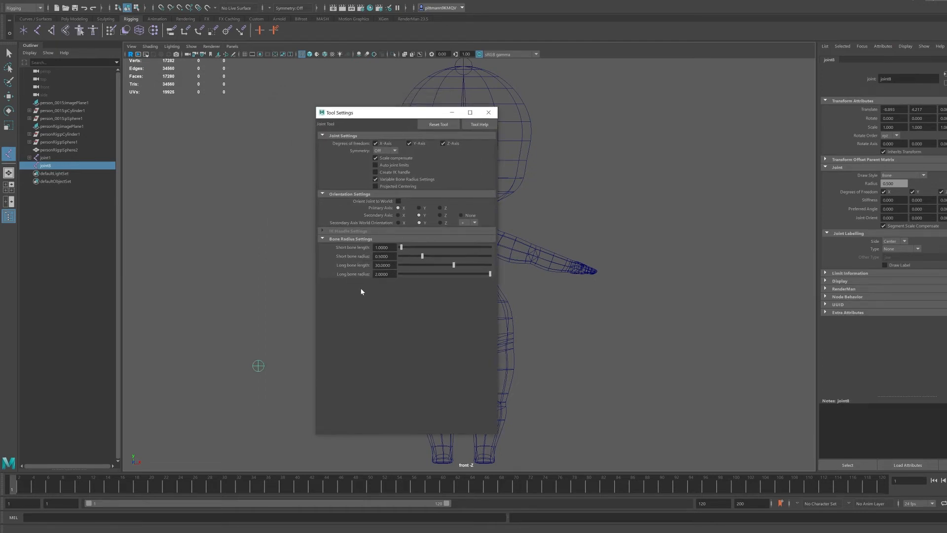
pyautogui.moveTo(426, 256); pyautogui.dragTo(436, 256)
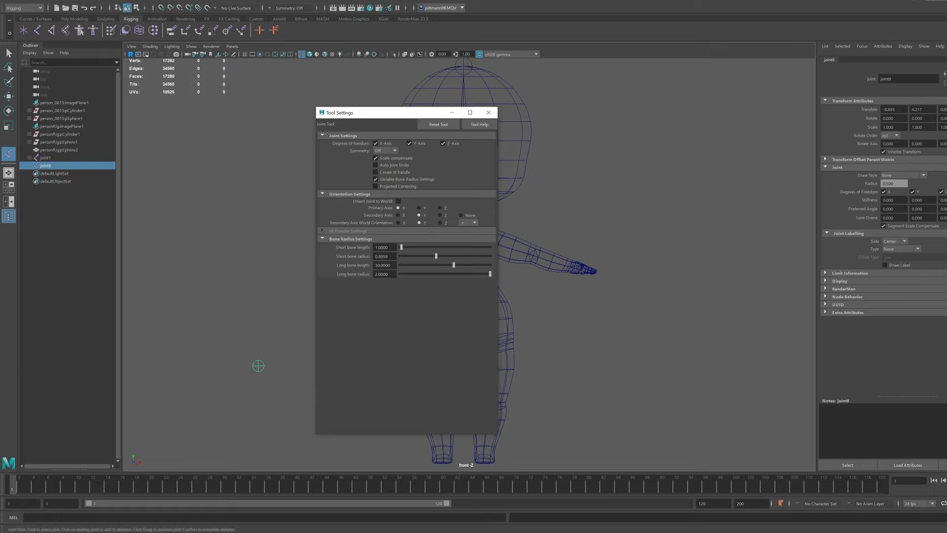
pyautogui.click(217, 172)
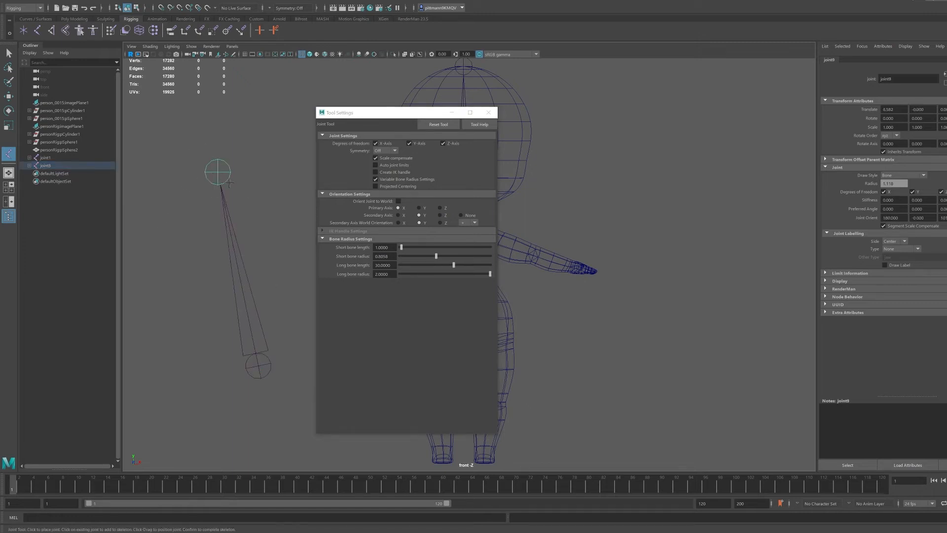
# - Restore the Joint tool's short bone radius to 0.5 and add a third joint to the test chain
pyautogui.doubleClick(377, 256)
pyautogui.click(488, 112)
pyautogui.click(9, 53)
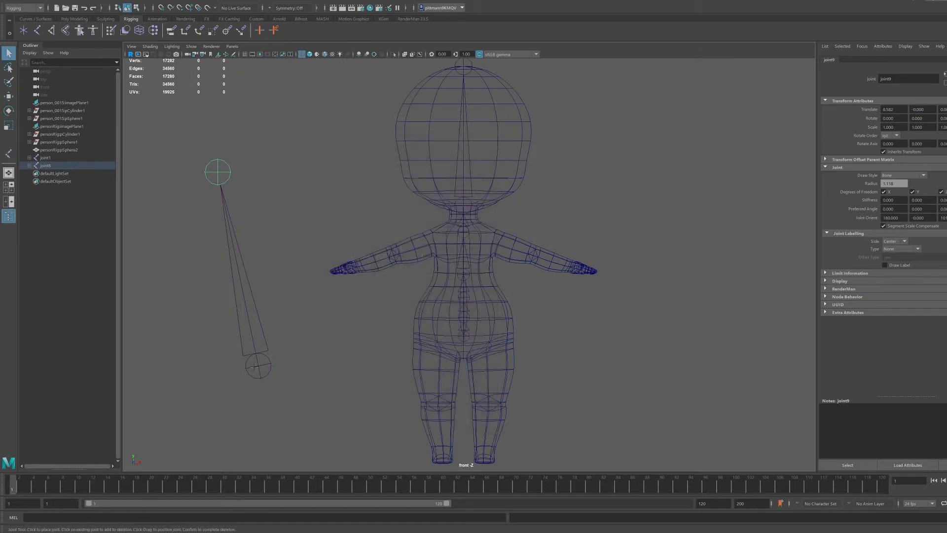
pyautogui.moveTo(238, 289); pyautogui.dragTo(221, 259)
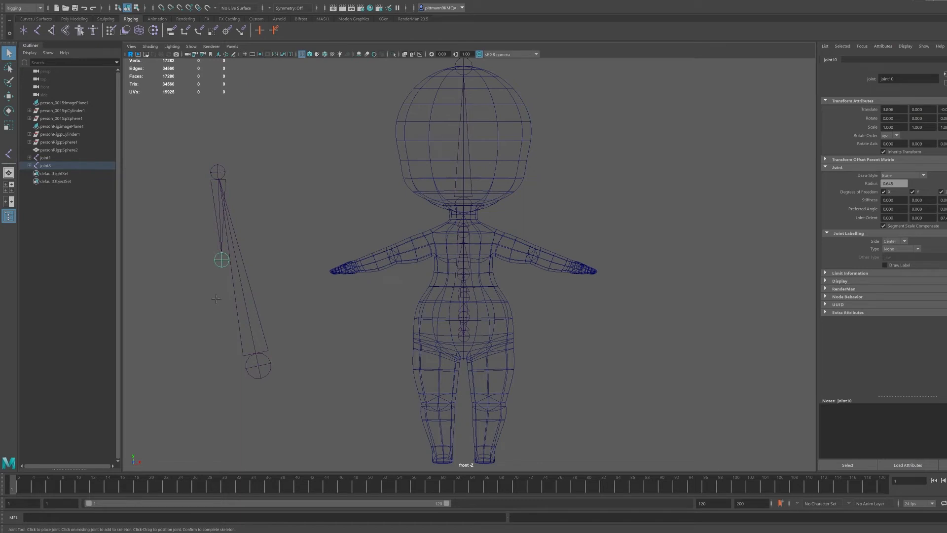
# - Remove all the joints of the test chain beside the character and finish the Joint tool
pyautogui.press('BackSpace')
pyautogui.press('BackSpace')
pyautogui.press('BackSpace')
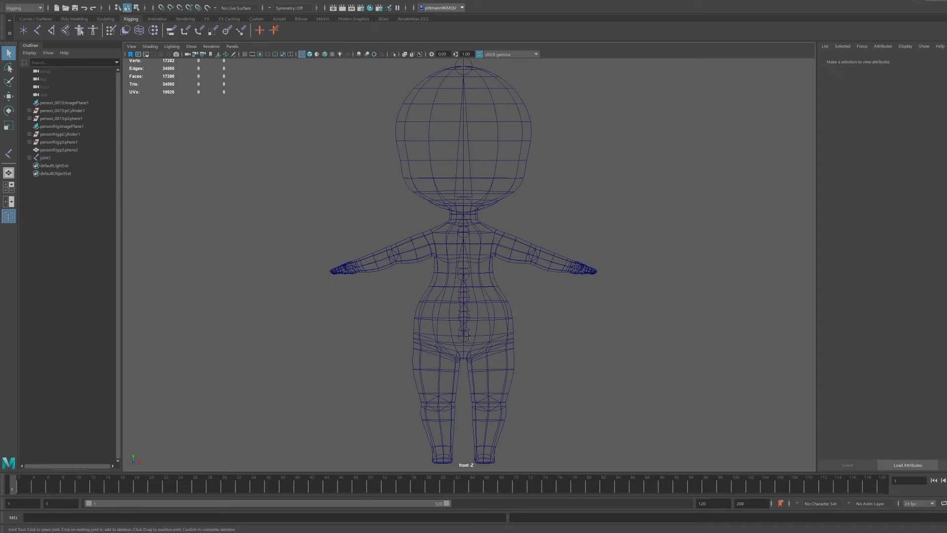
pyautogui.press('Return')
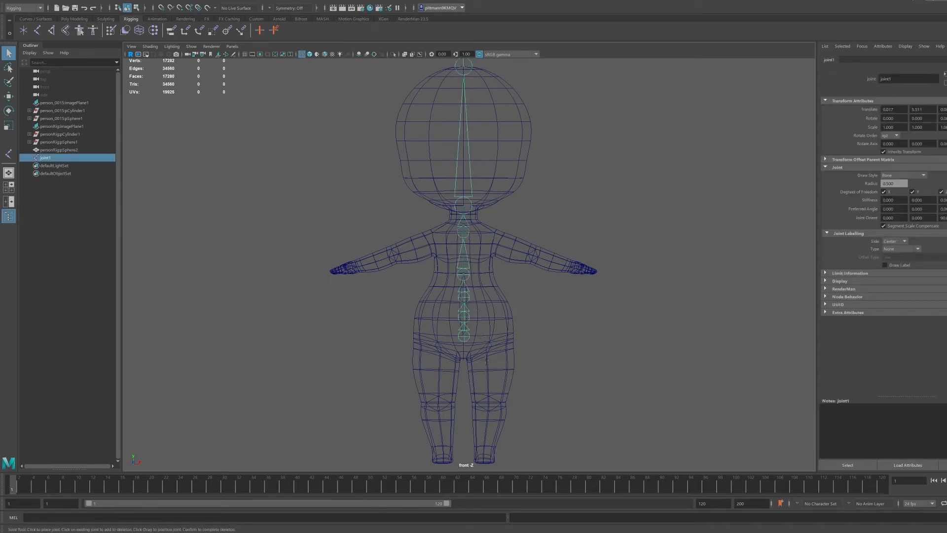
# - Branch a hip joint off the pelvis root joint, placed at the top of the left-hand leg in the front view
pyautogui.press('y')
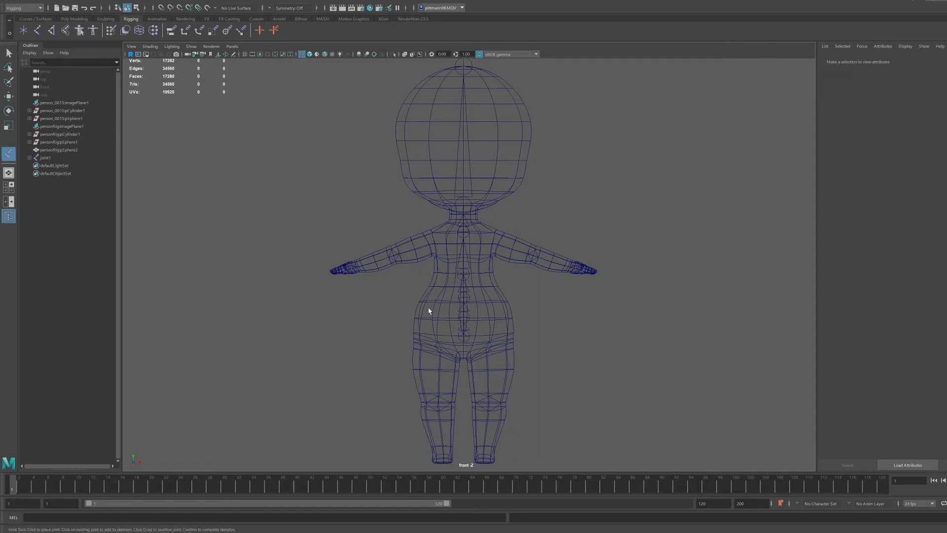
pyautogui.click(473, 340)
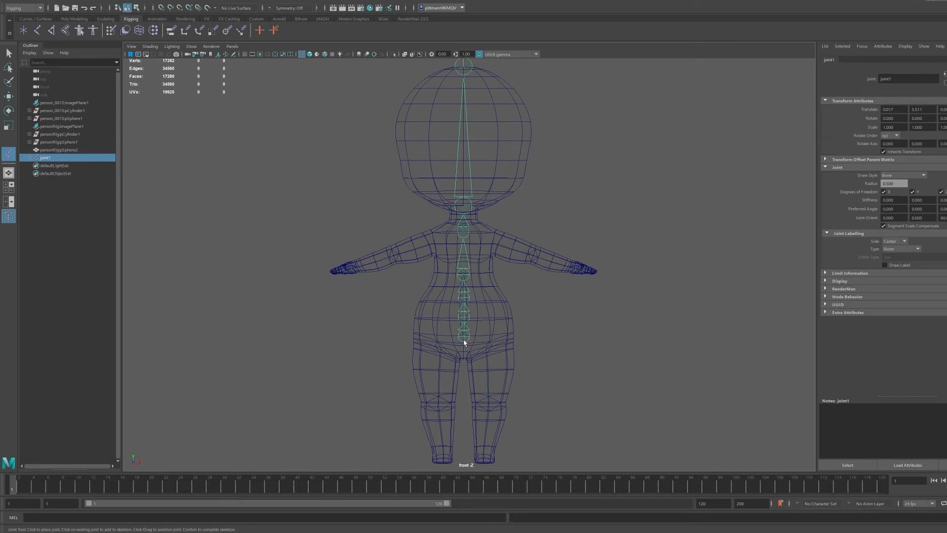
pyautogui.click(436, 342)
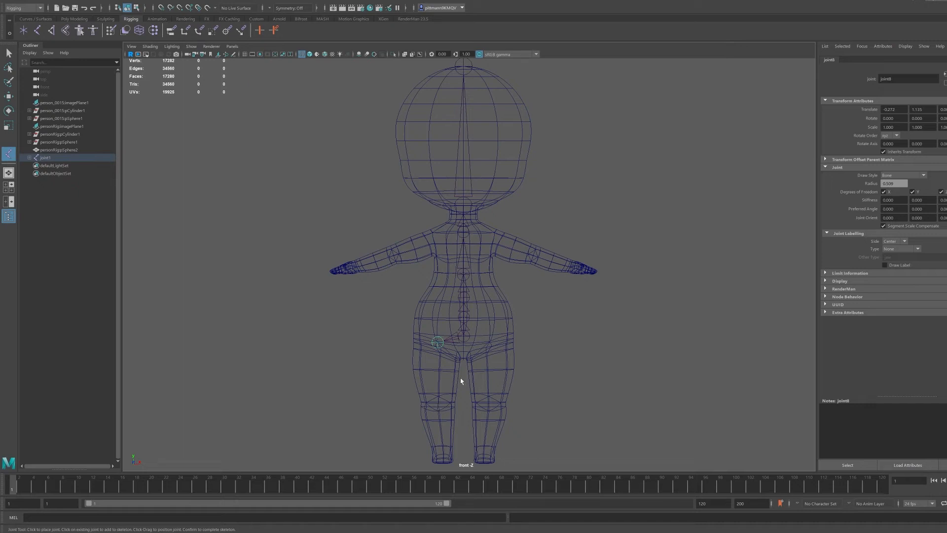
# - Continue the leg chain in the side view with joints at the knee, ankle and toe tip, and complete the chain
pyautogui.press('space')
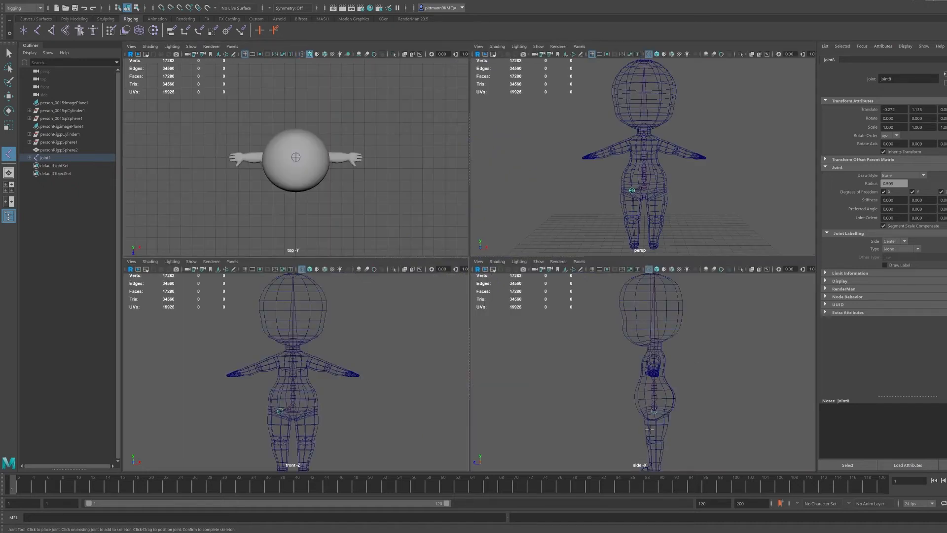
pyautogui.press('space')
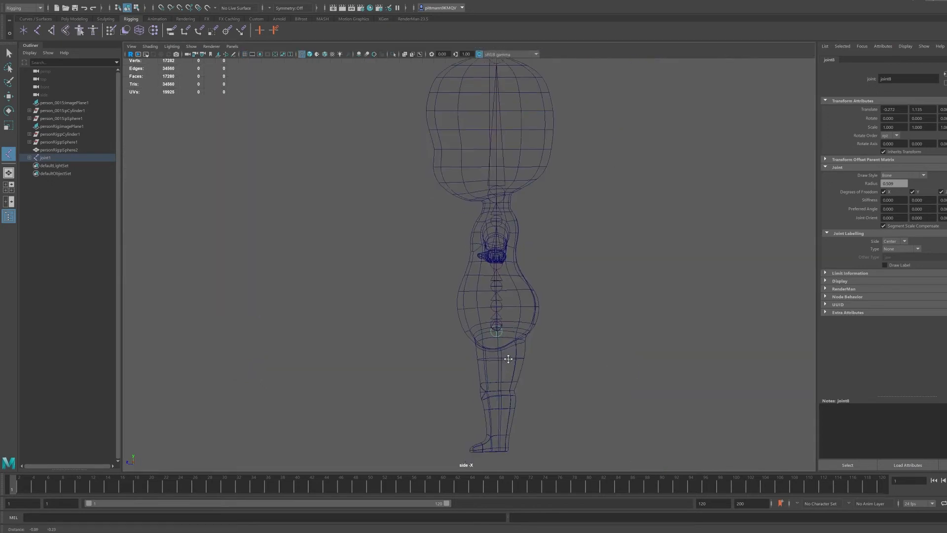
pyautogui.scroll(3, 499, 358)
pyautogui.scroll(5, 499, 358)
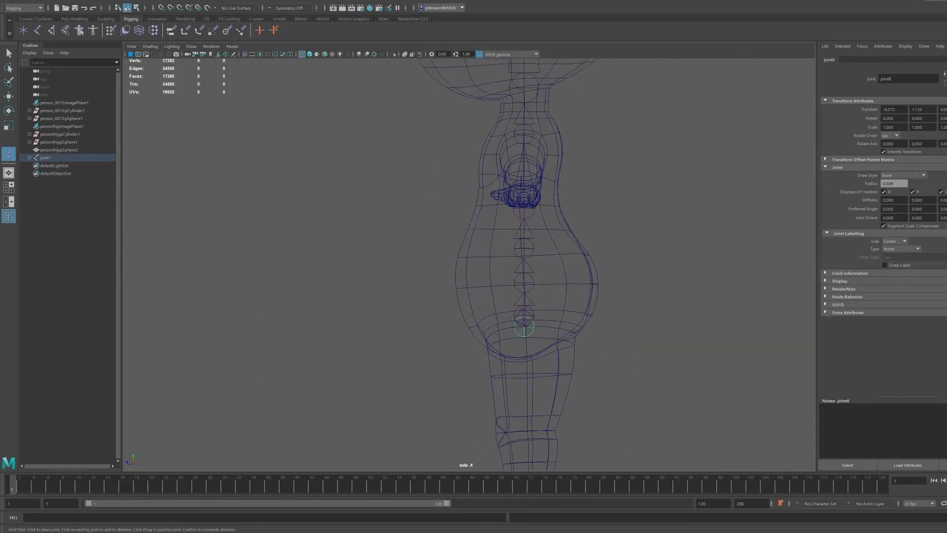
pyautogui.keyDown('alt'); pyautogui.moveTo(533, 406); pyautogui.dragTo(504, 275, button='middle'); pyautogui.keyUp('alt')
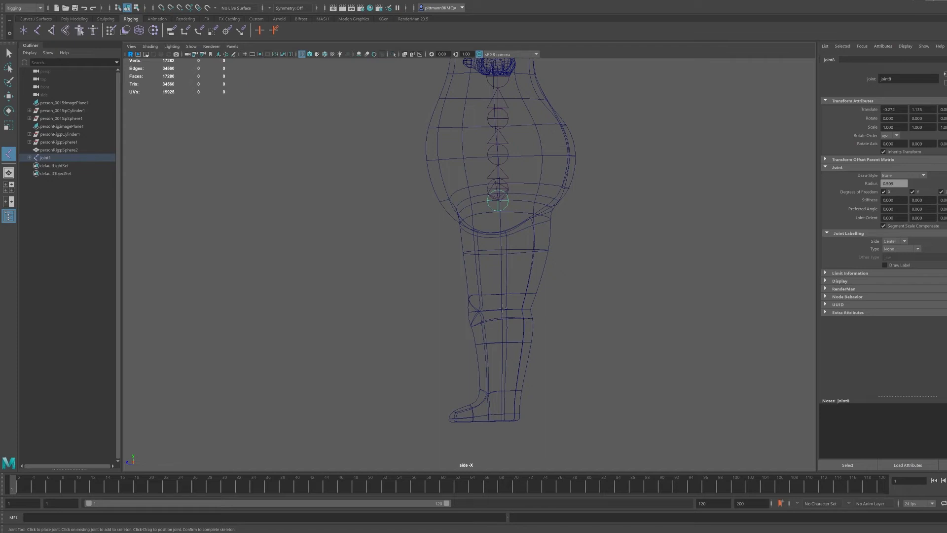
pyautogui.click(491, 310)
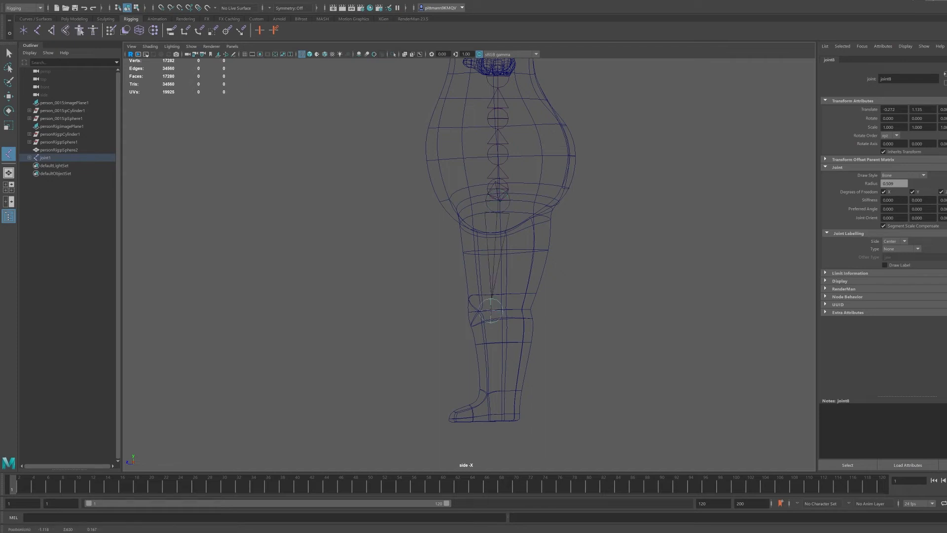
pyautogui.click(519, 429)
pyautogui.click(502, 405)
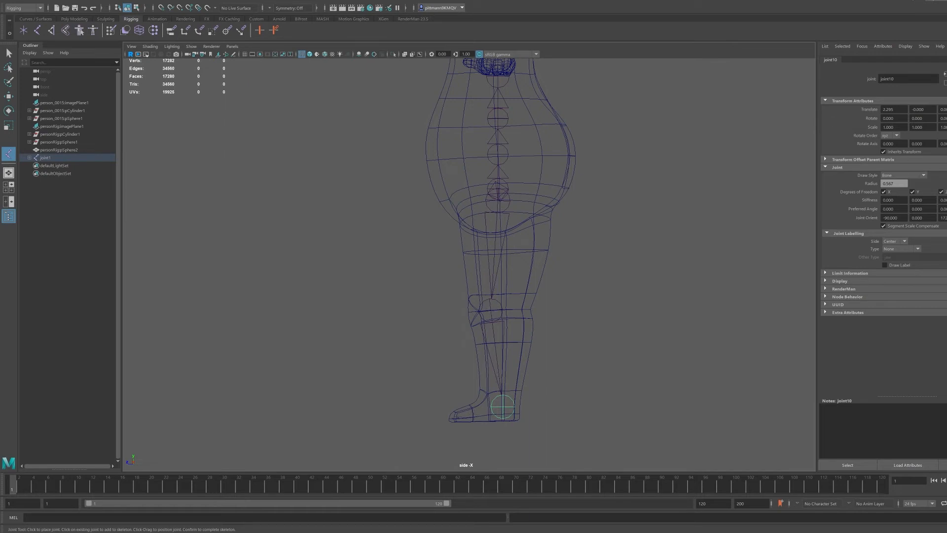
pyautogui.click(449, 418)
pyautogui.press('Return')
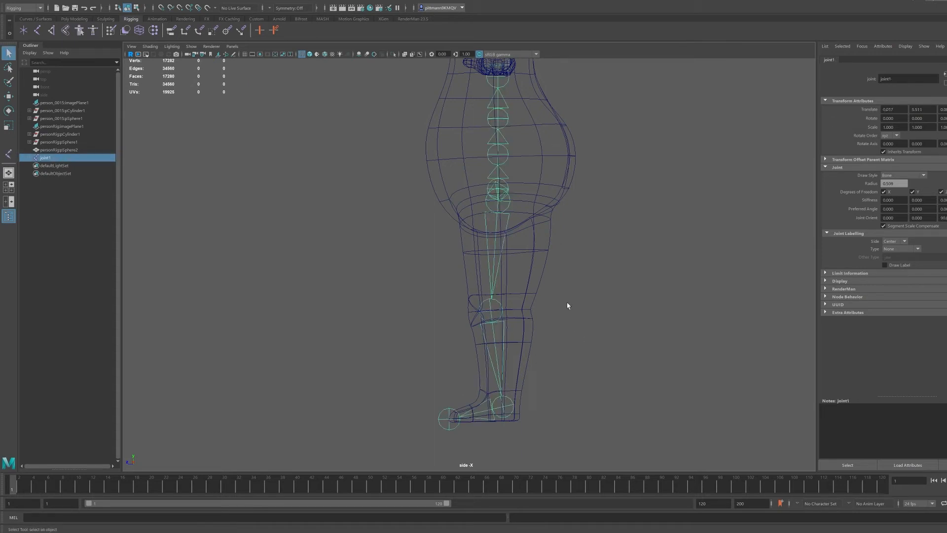
# - Branch a shoulder joint off the upper chest joint, placed at the base of the left-hand arm in the front view
pyautogui.press('space')
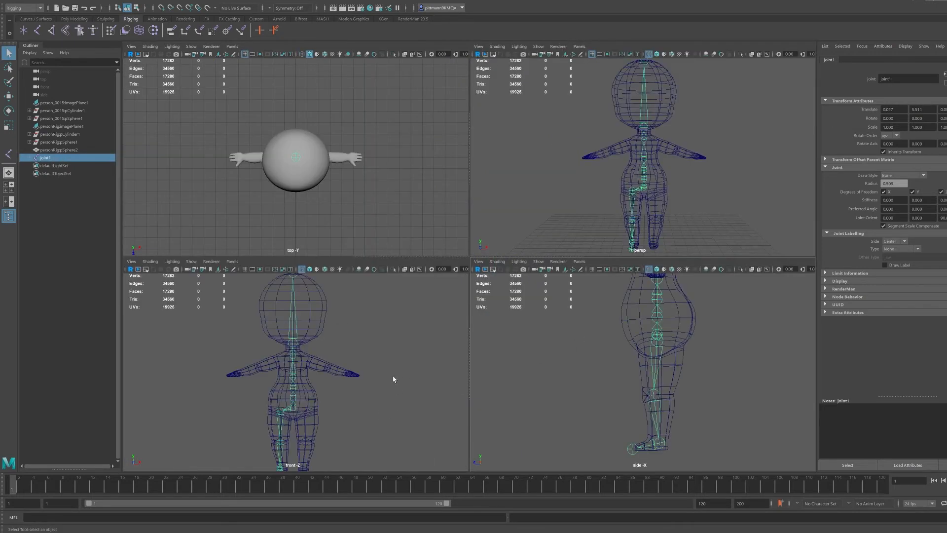
pyautogui.press('space')
pyautogui.press('f')
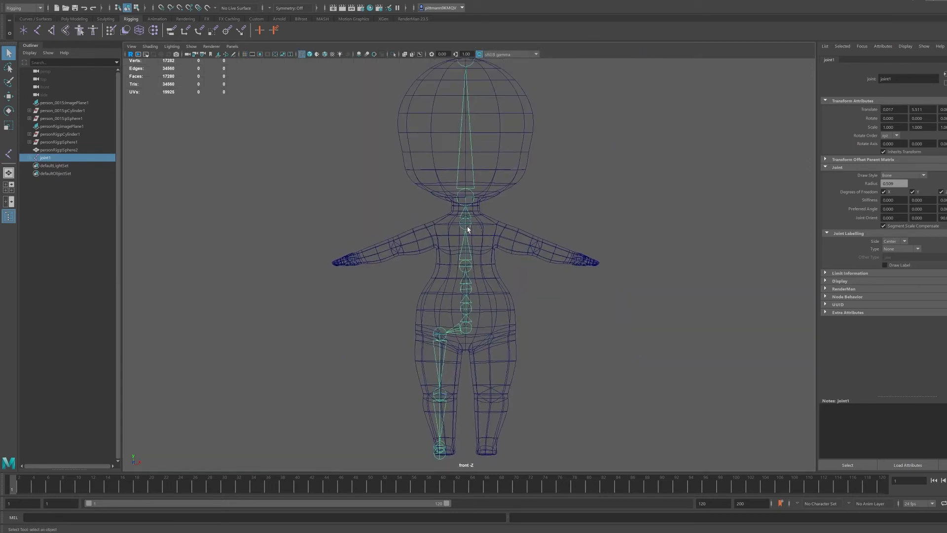
pyautogui.press('y')
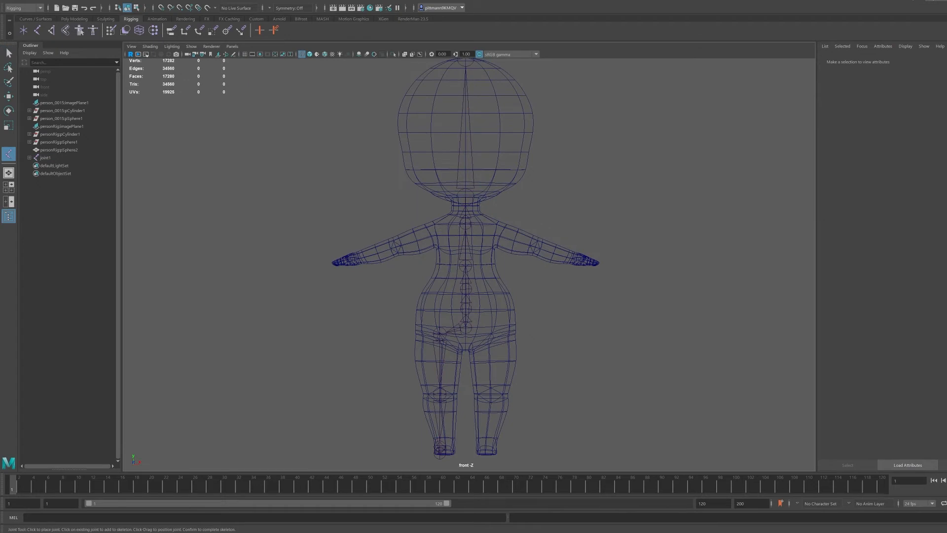
pyautogui.click(465, 224)
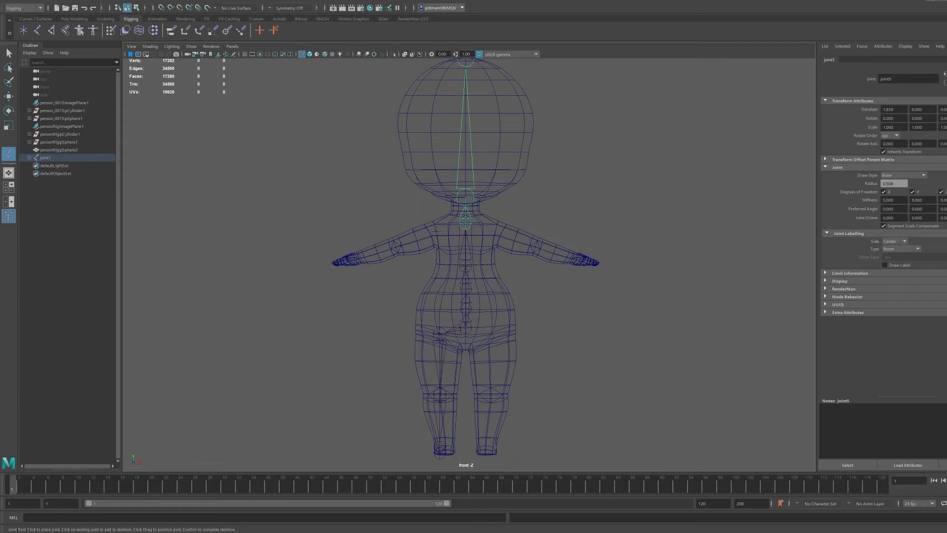
pyautogui.click(435, 231)
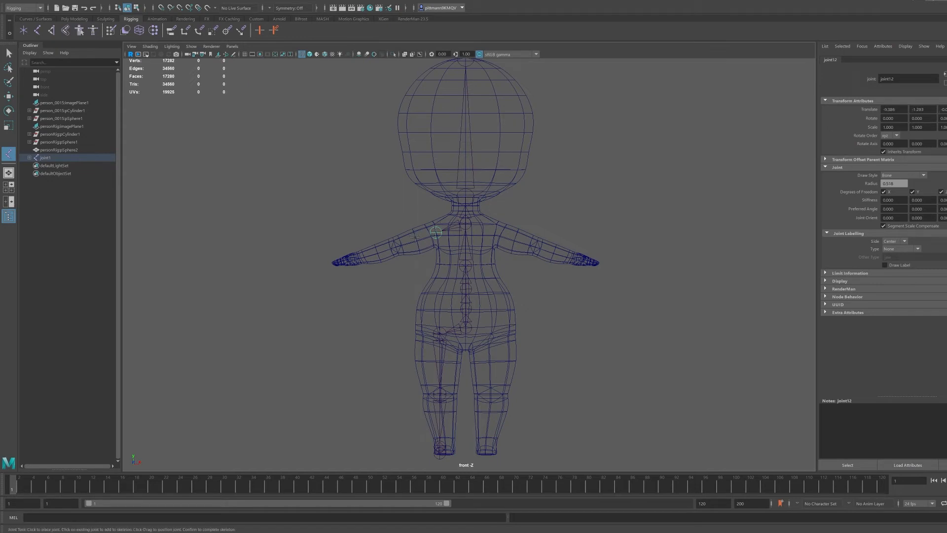
# - Check the shoulder joint's depth in the side view and display the character smooth-shaded in the perspective view
pyautogui.press('space')
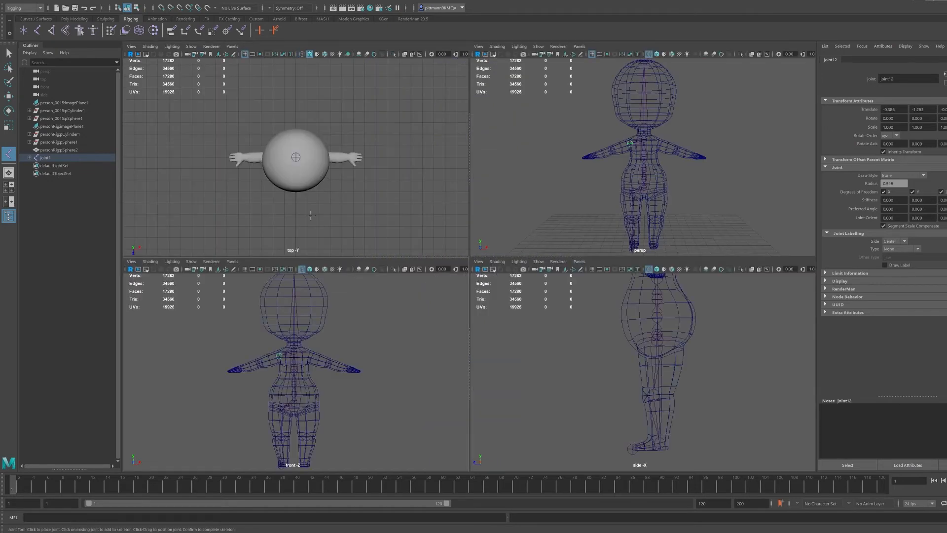
pyautogui.keyDown('alt'); pyautogui.moveTo(632, 326); pyautogui.dragTo(608, 406, button='middle'); pyautogui.keyUp('alt')
pyautogui.press('space')
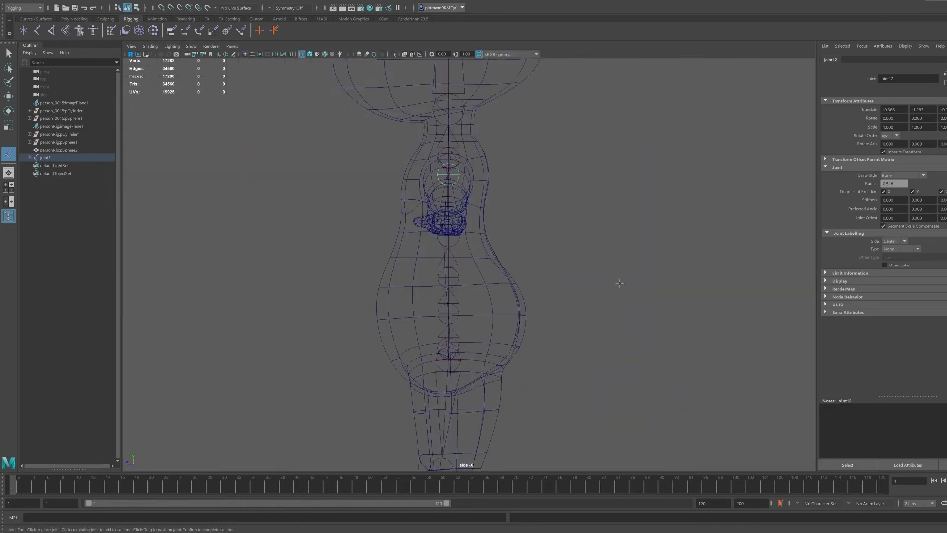
pyautogui.press('space')
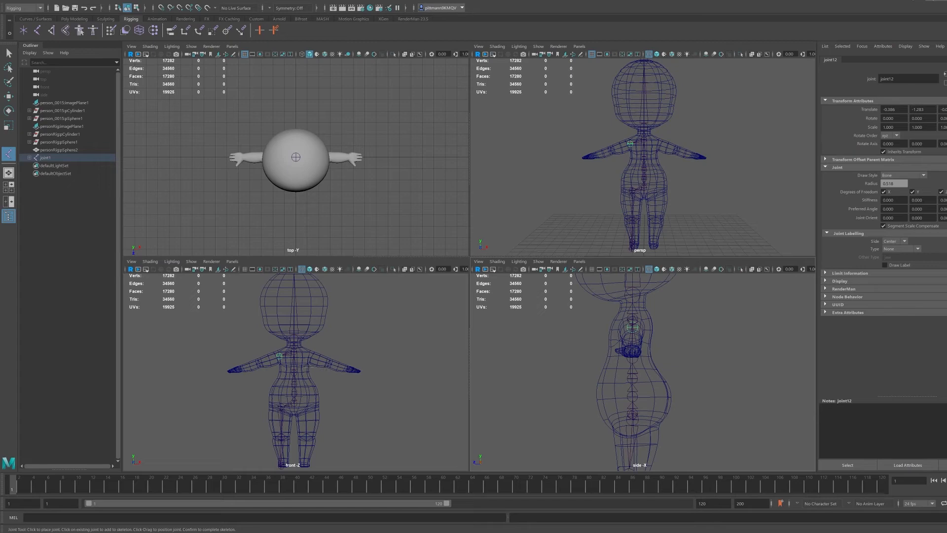
pyautogui.press('space')
pyautogui.scroll(2, 408, 257)
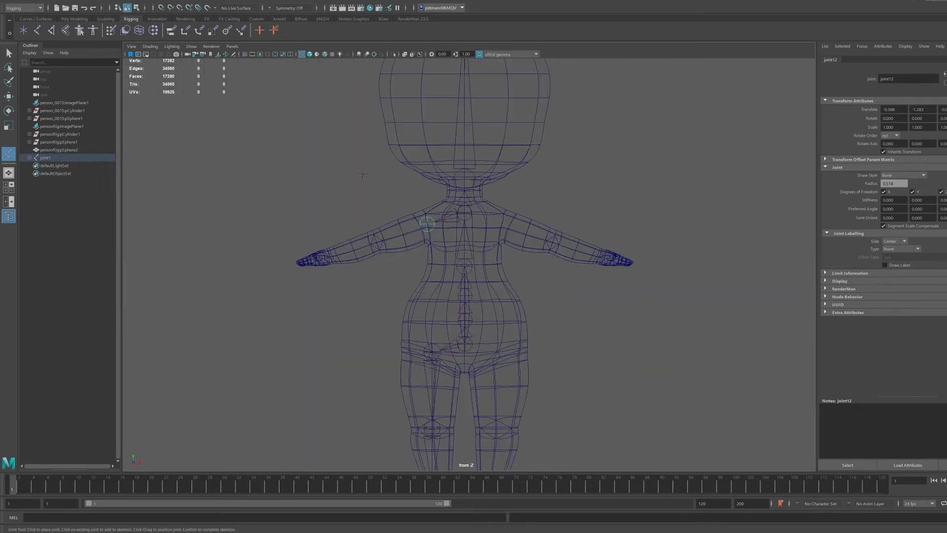
pyautogui.press('space')
pyautogui.keyDown('alt'); pyautogui.moveTo(696, 155); pyautogui.dragTo(657, 177); pyautogui.keyUp('alt')
pyautogui.click(656, 54)
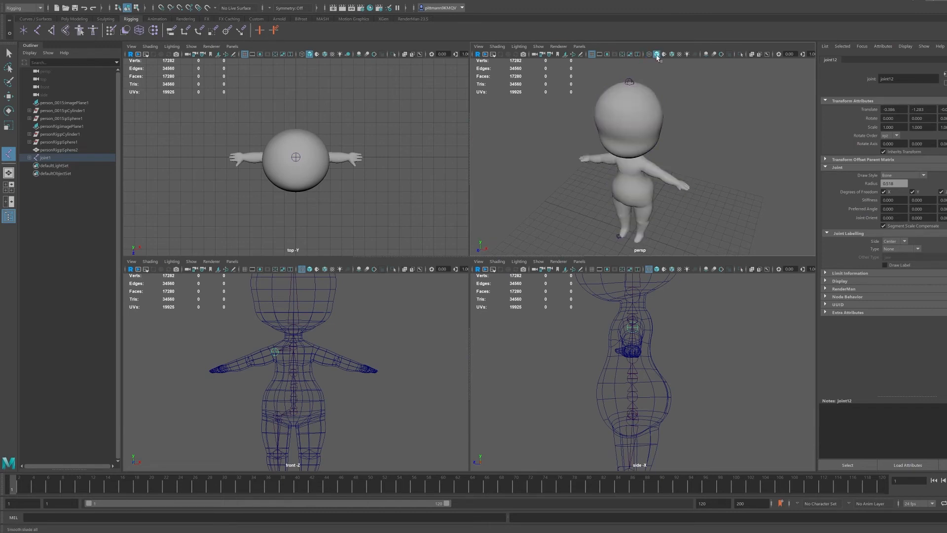
# - Try placing the elbow joint in the front view, and undo it
pyautogui.press('space')
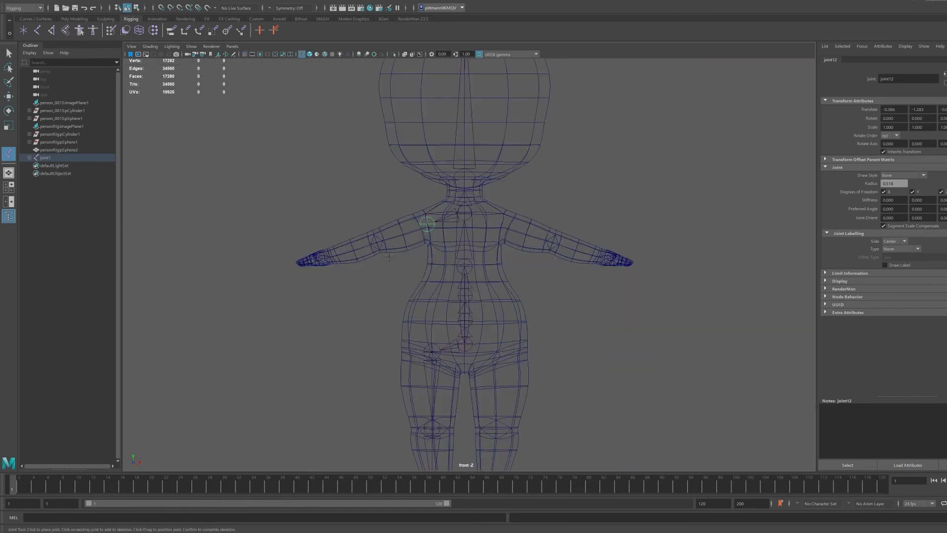
pyautogui.click(375, 238)
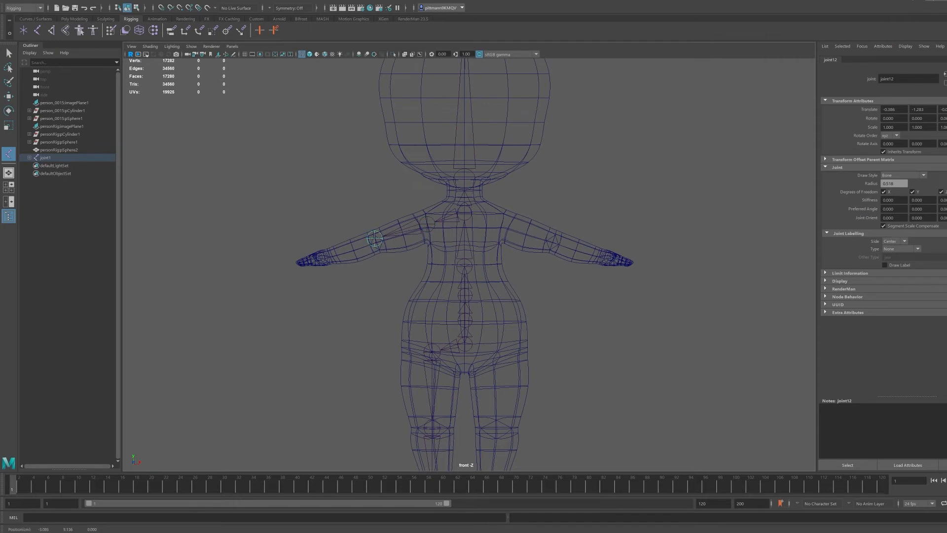
pyautogui.hotkey('ctrl', 'z')
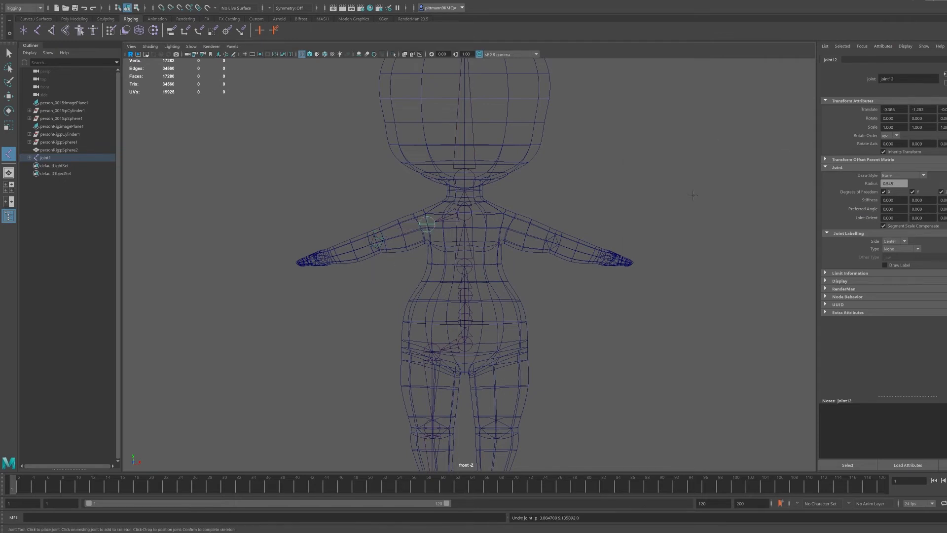
# - Show the top view in wireframe and extend the arm chain there with joints at the elbow and wrist
pyautogui.press('space')
pyautogui.keyDown('alt'); pyautogui.moveTo(692, 195); pyautogui.dragTo(567, 208); pyautogui.keyUp('alt')
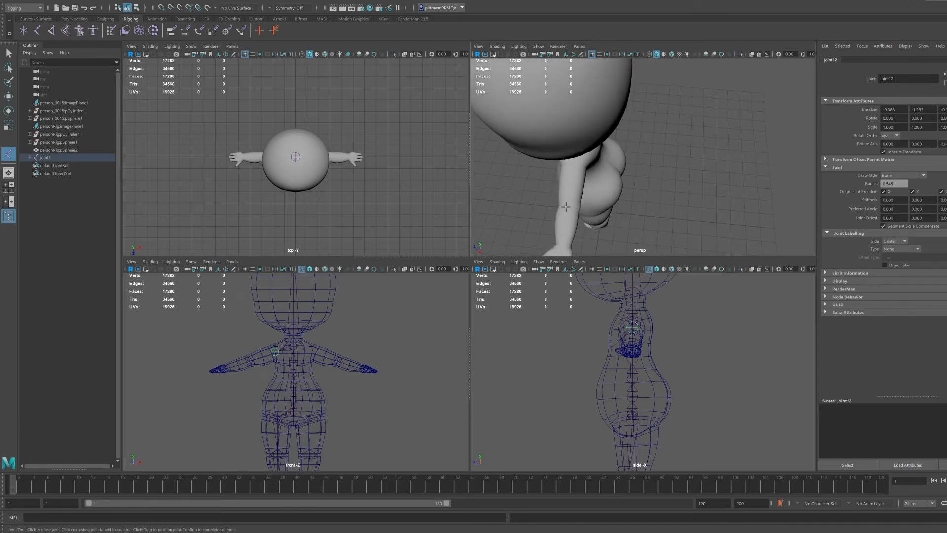
pyautogui.scroll(4, 263, 172)
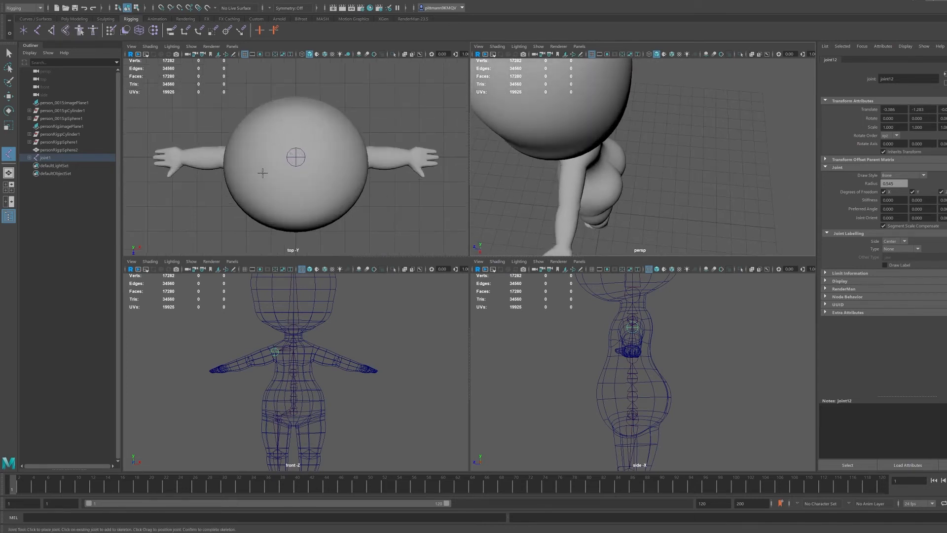
pyautogui.keyDown('alt'); pyautogui.moveTo(262, 172); pyautogui.dragTo(328, 174, button='middle'); pyautogui.keyUp('alt')
pyautogui.click(302, 54)
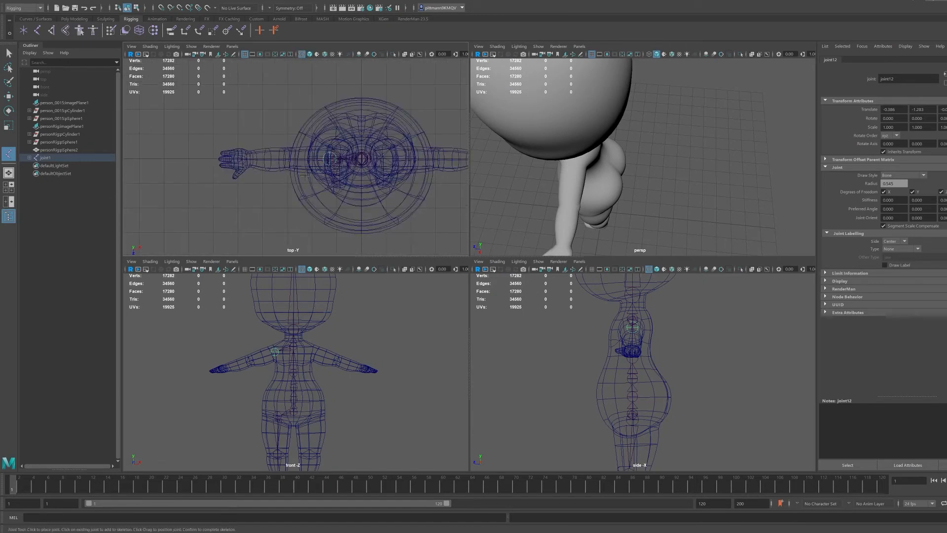
pyautogui.moveTo(290, 158); pyautogui.dragTo(288, 156)
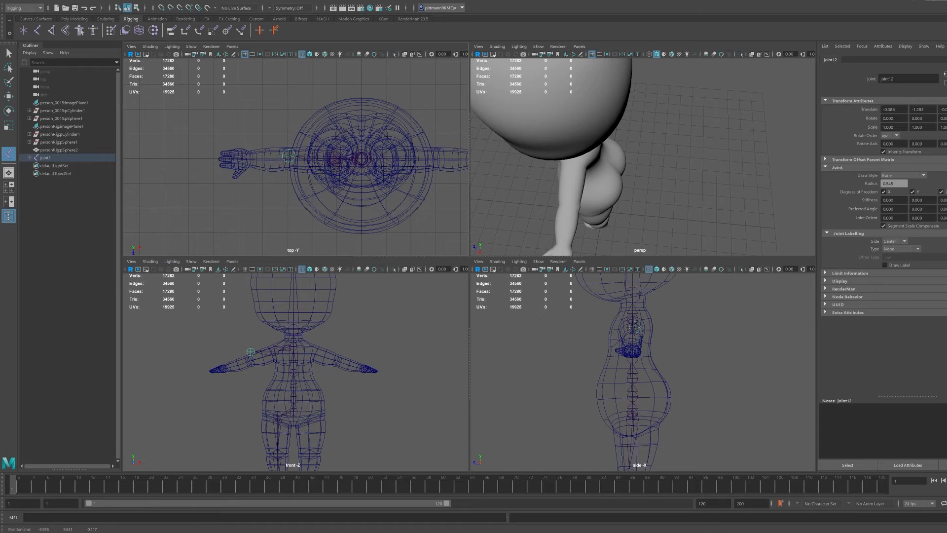
pyautogui.moveTo(288, 155); pyautogui.dragTo(288, 155)
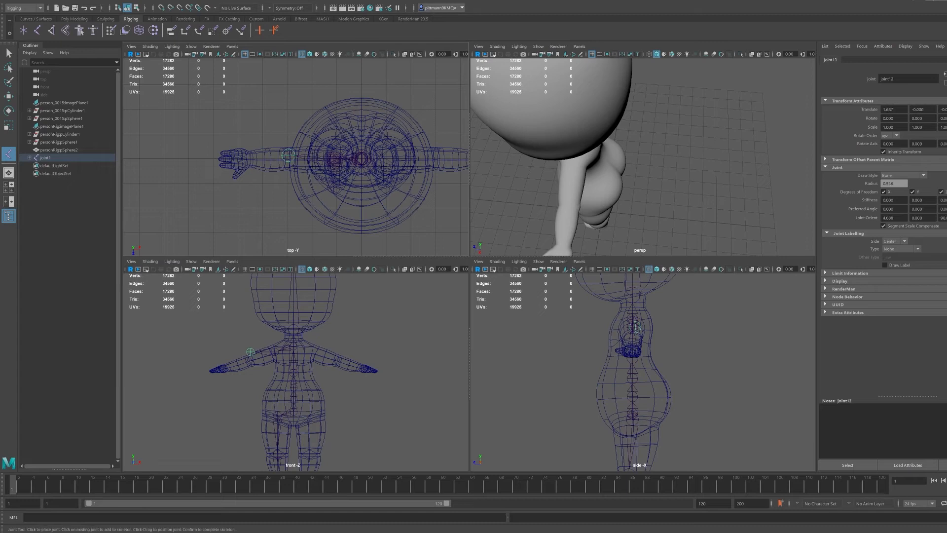
pyautogui.click(247, 159)
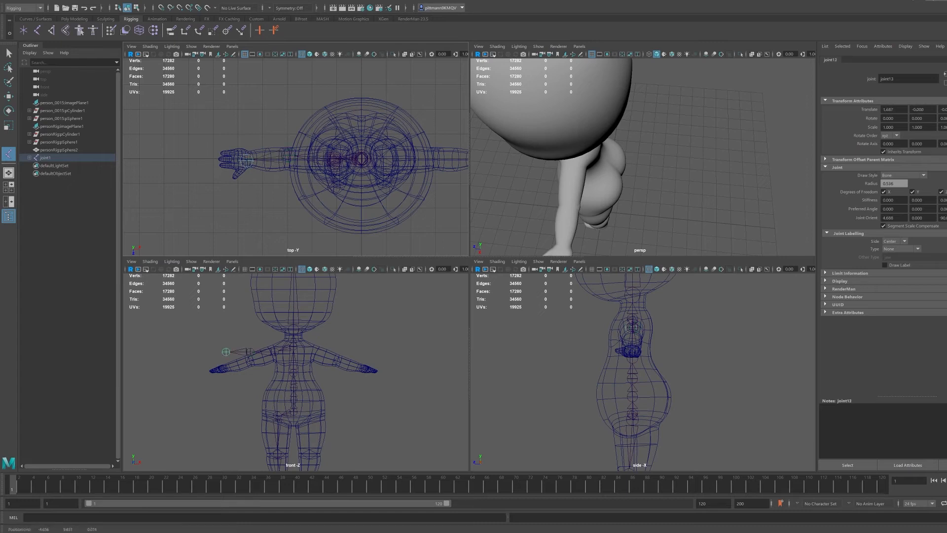
pyautogui.moveTo(247, 159); pyautogui.dragTo(249, 160)
# - Add an end joint at the fingertips in the top view and complete the arm chain
pyautogui.scroll(5, 215, 209)
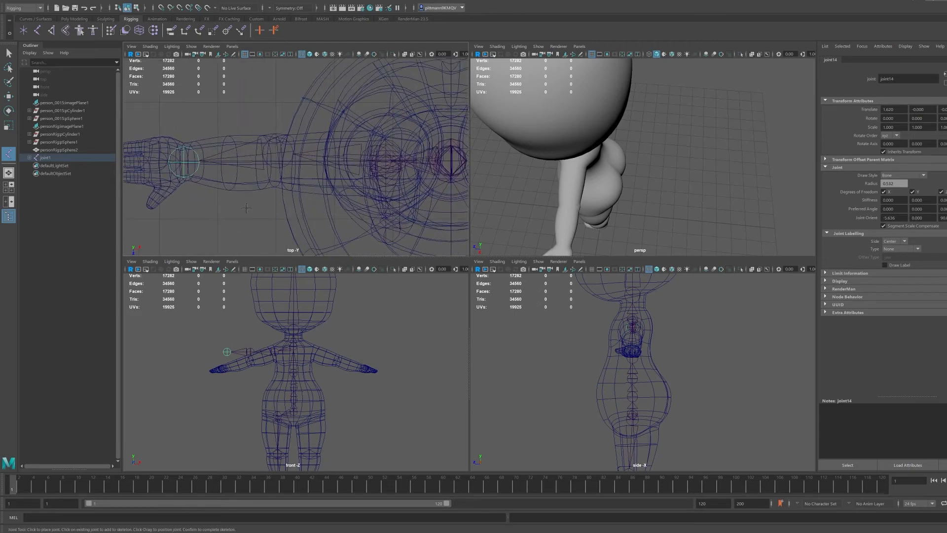
pyautogui.keyDown('alt'); pyautogui.moveTo(246, 207); pyautogui.dragTo(375, 209, button='middle'); pyautogui.keyUp('alt')
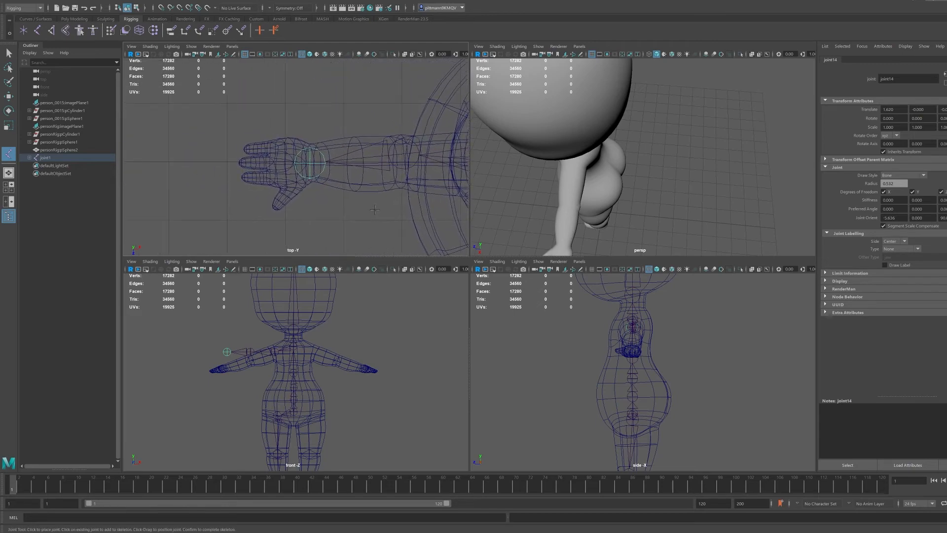
pyautogui.click(240, 162)
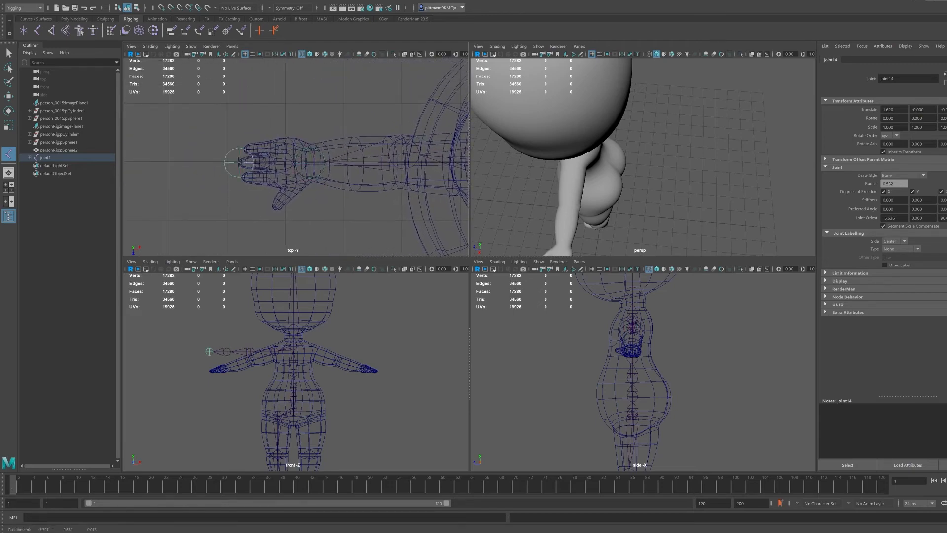
pyautogui.press('q')
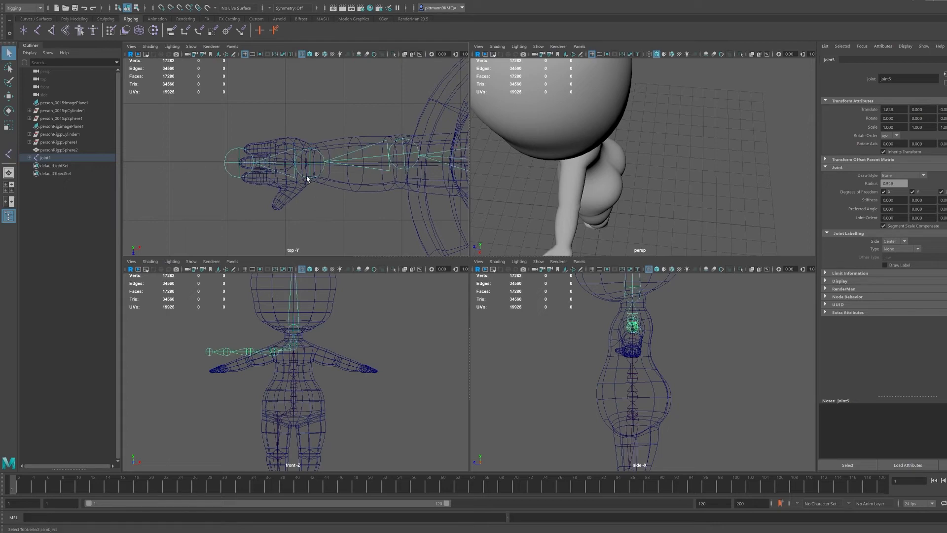
# - Branch a thumb chain off the wrist joint in the top view, with joints at the thumb's base and tip
pyautogui.press('g')
pyautogui.click(310, 163)
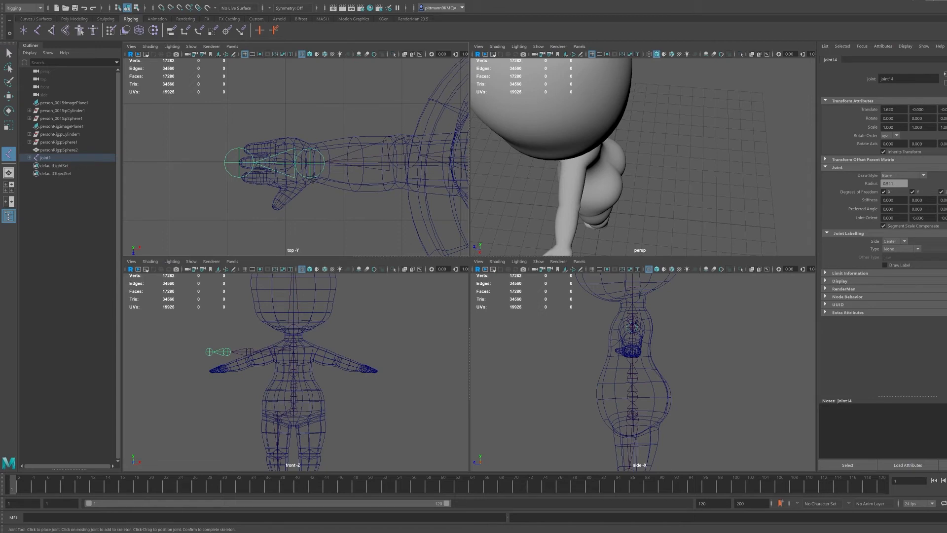
pyautogui.click(295, 186)
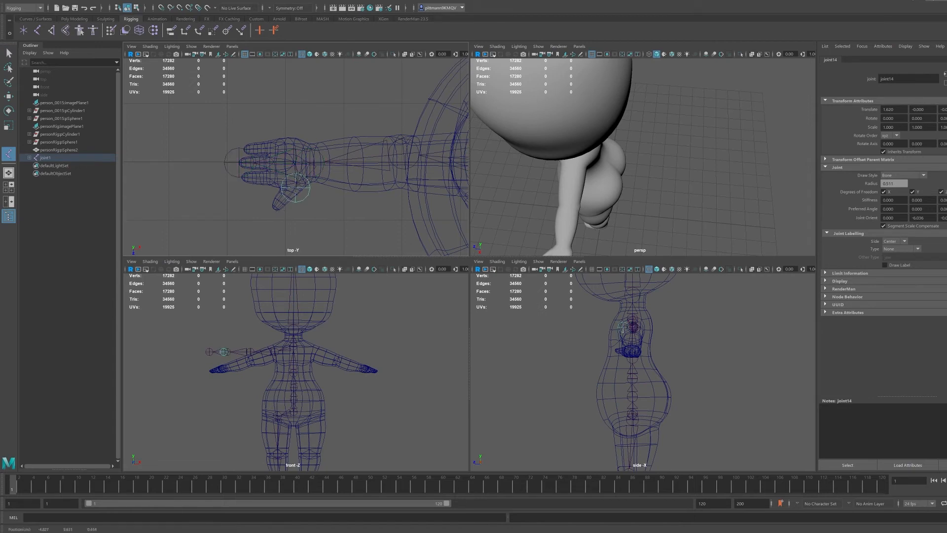
pyautogui.click(272, 209)
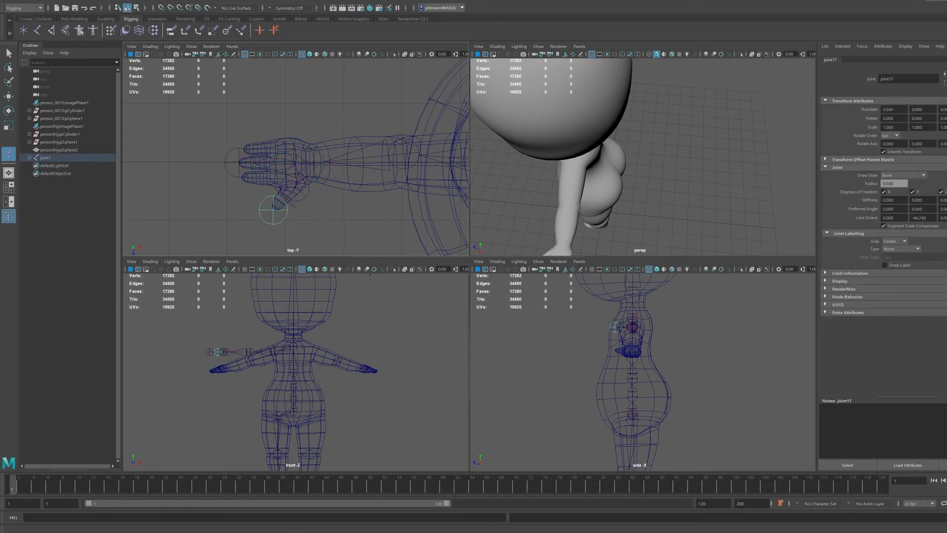
pyautogui.press('q')
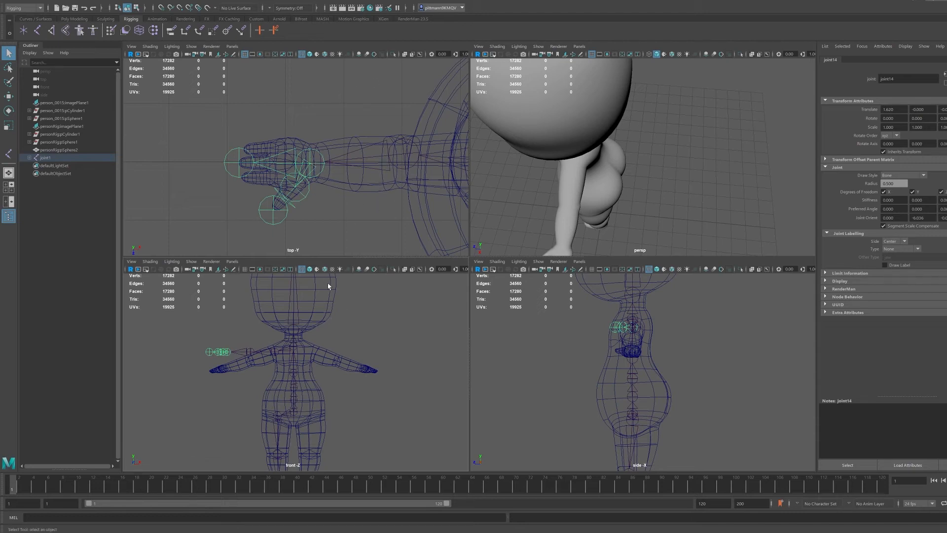
# - Rotate the shoulder joint about 17 degrees in the front view so the arm chain follows the sloping arm
pyautogui.press('space')
pyautogui.scroll(3, 335, 276)
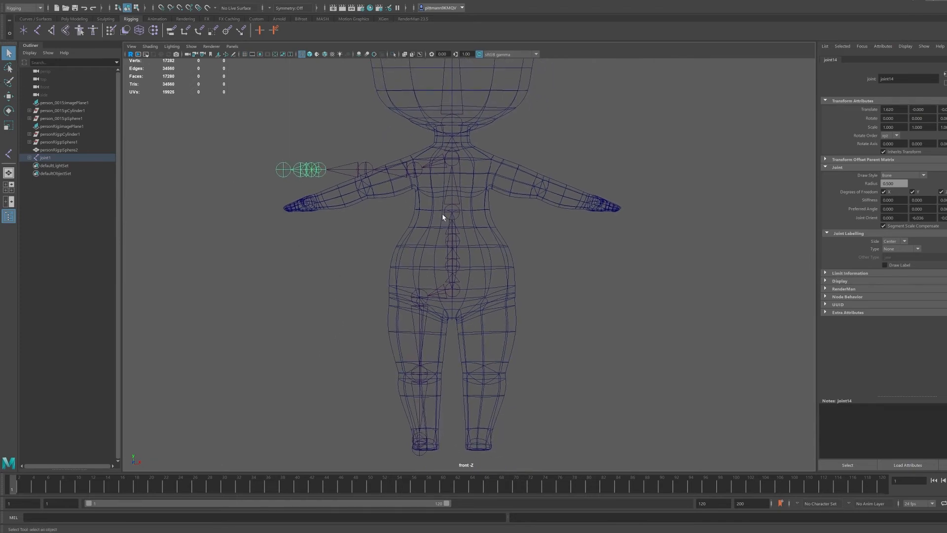
pyautogui.click(414, 171)
pyautogui.press('e')
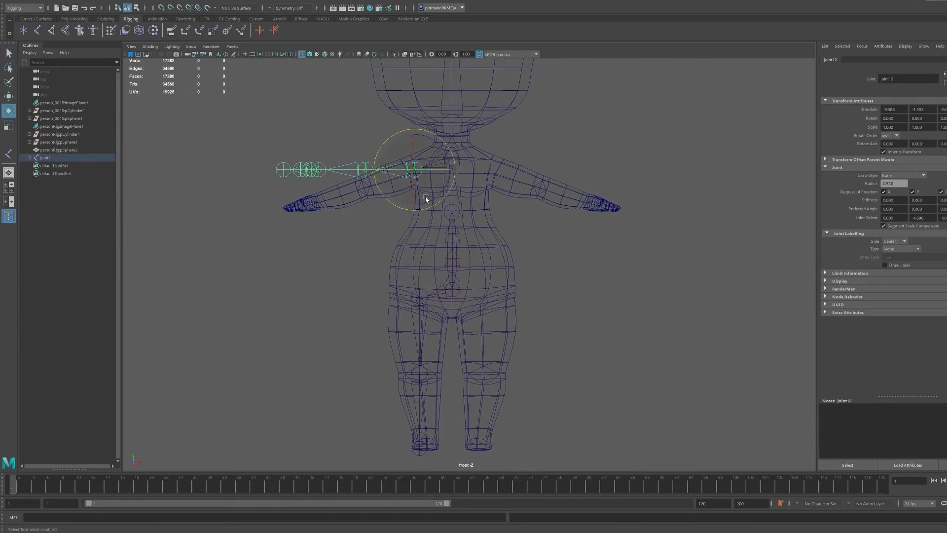
pyautogui.moveTo(425, 203); pyautogui.dragTo(438, 199)
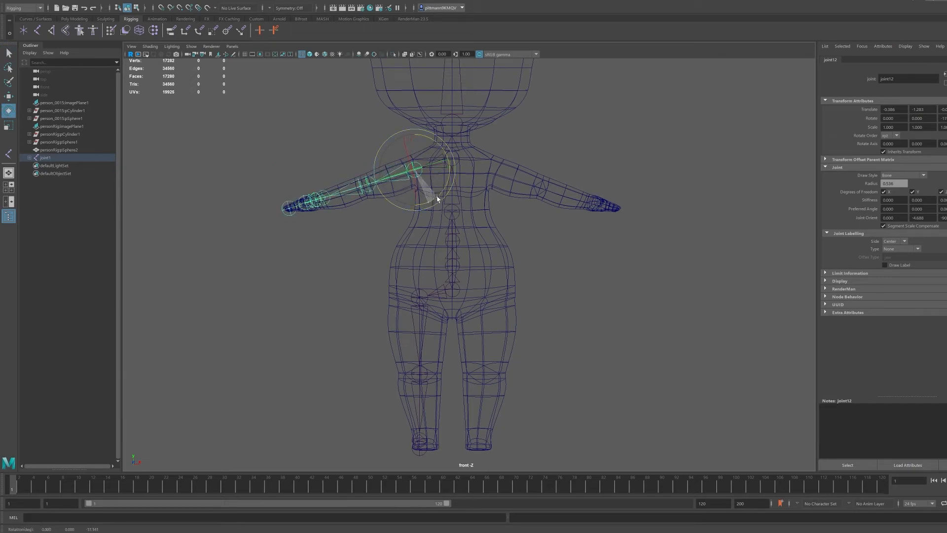
# - Rotate the hip joint about 2 degrees around Y in the front view to center the chain in the leg
pyautogui.click(427, 301)
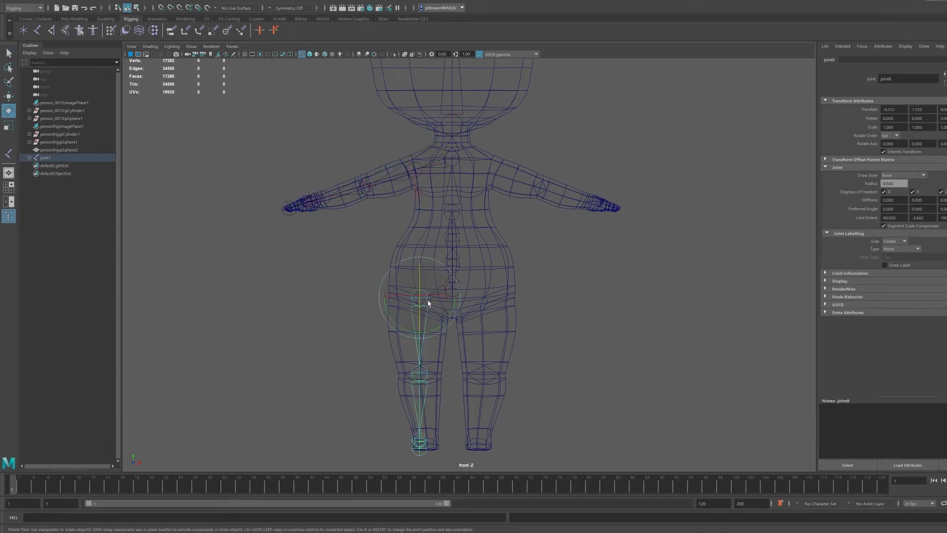
pyautogui.moveTo(447, 325); pyautogui.dragTo(445, 326)
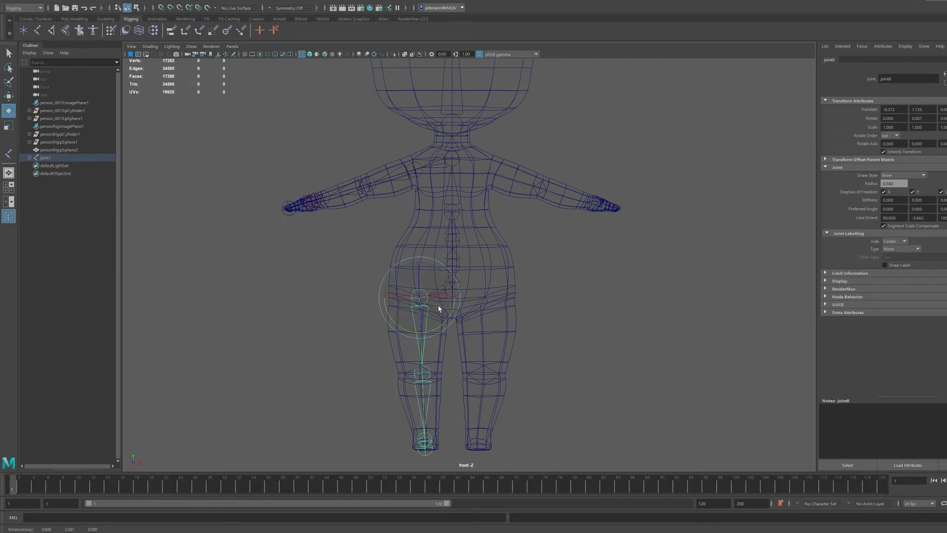
# - Inspect the end joint at the top of the head up close in the front view and clear the selection
pyautogui.keyDown('alt'); pyautogui.moveTo(482, 162); pyautogui.dragTo(482, 434, button='middle'); pyautogui.keyUp('alt')
pyautogui.click(455, 218)
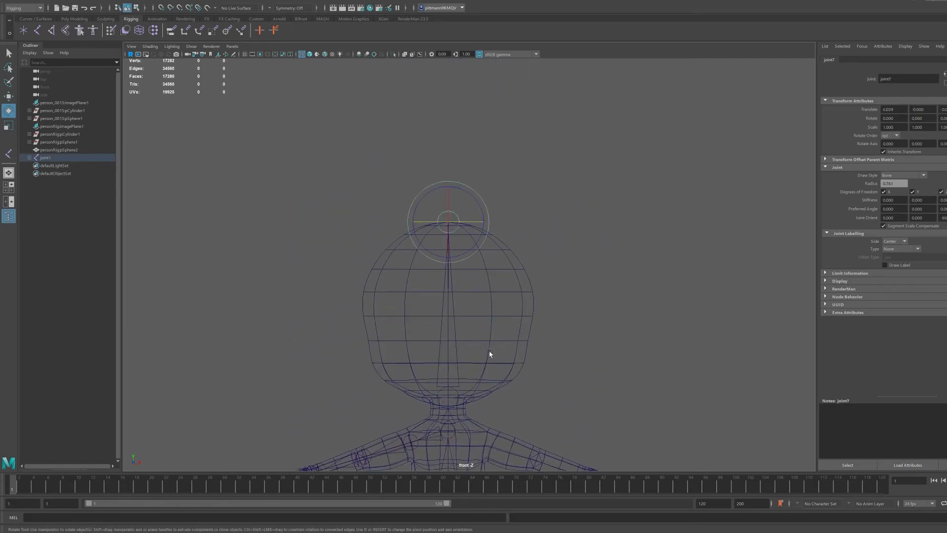
pyautogui.scroll(10, 469, 228)
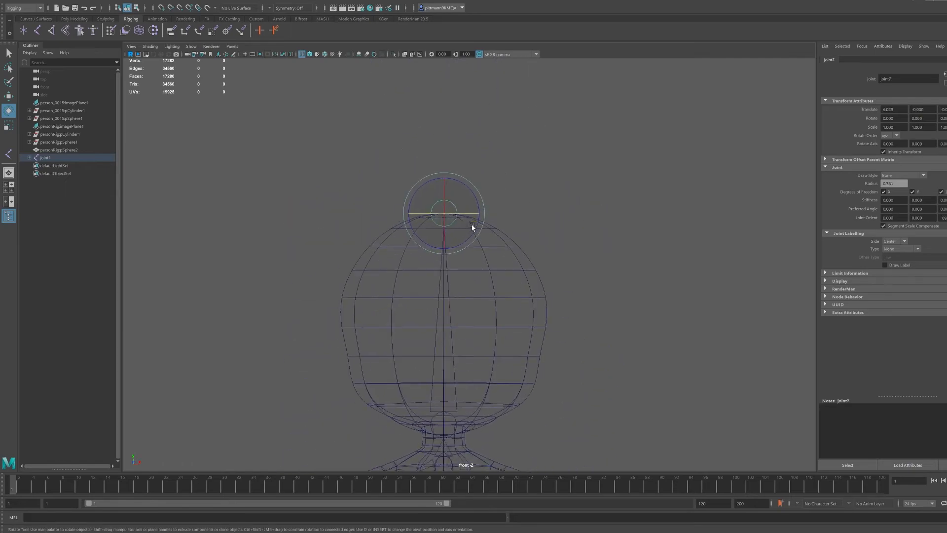
pyautogui.scroll(-5, 421, 205)
pyautogui.click(534, 317)
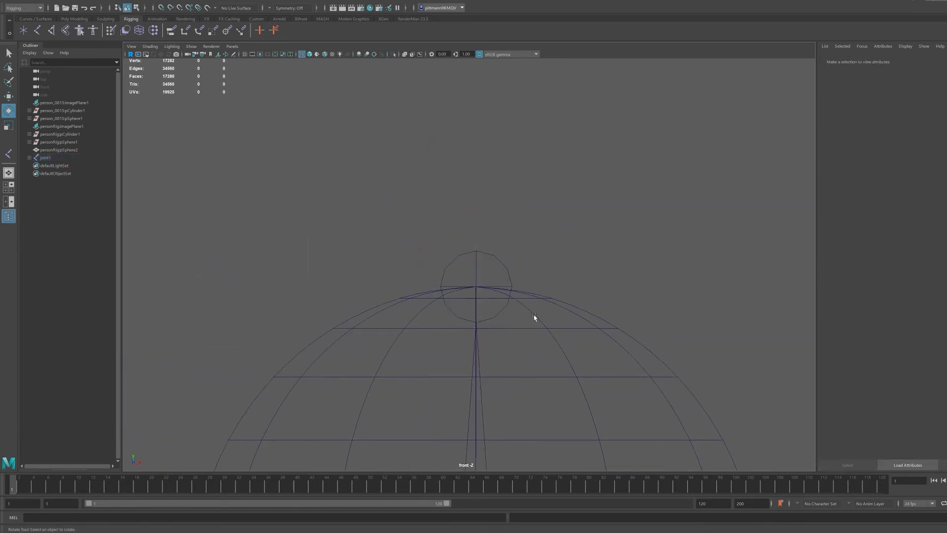
pyautogui.click(515, 285)
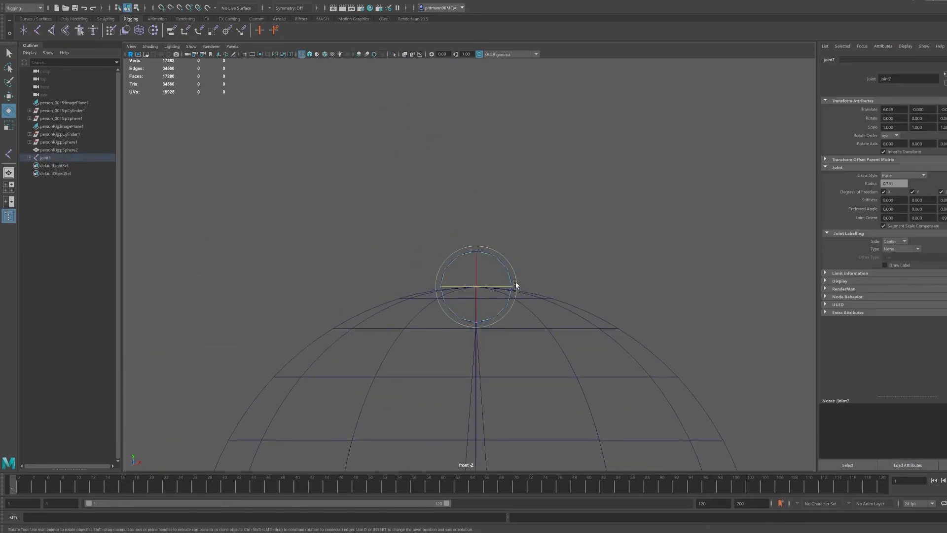
pyautogui.press('w')
pyautogui.press('q')
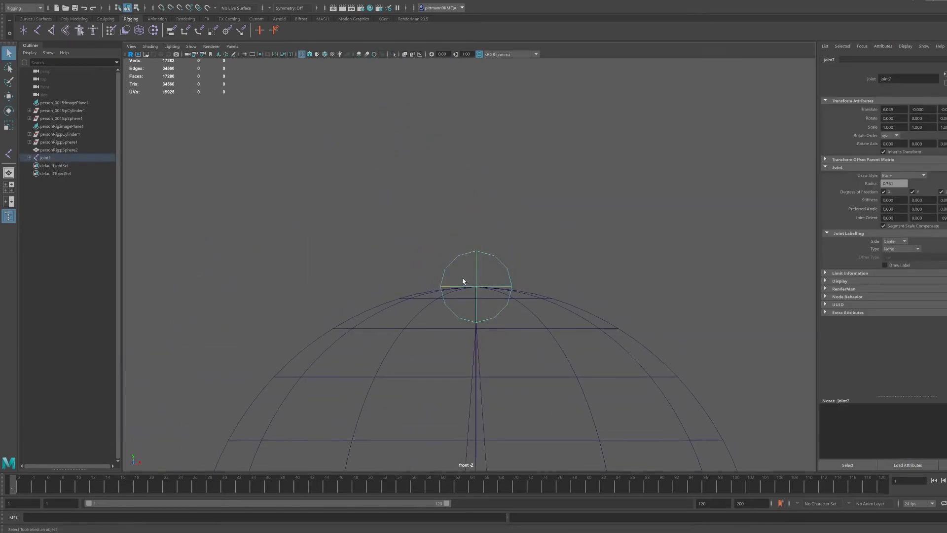
# - Move the end joint at the fingertips slightly inward along the hand in the front view
pyautogui.keyDown('alt'); pyautogui.moveTo(394, 415); pyautogui.dragTo(457, 264, button='middle'); pyautogui.keyUp('alt')
pyautogui.click(454, 252)
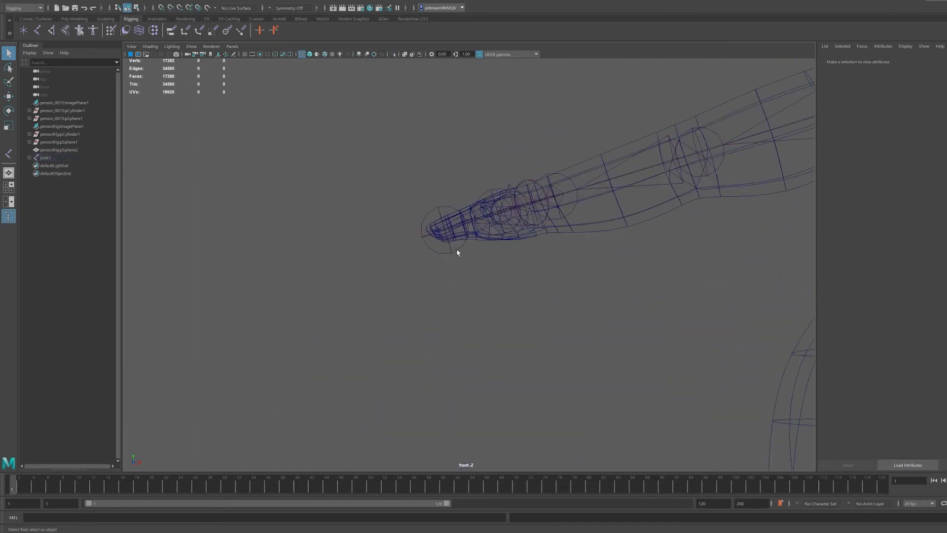
pyautogui.click(456, 250)
pyautogui.press('w')
pyautogui.moveTo(473, 226)
pyautogui.mouseDown()
pyautogui.moveTo(454, 224)
pyautogui.moveTo(465, 225)
pyautogui.mouseUp()
# - Examine how the joint chains sit inside the body, arm and leg in the front, top and side views
pyautogui.keyDown('alt'); pyautogui.moveTo(545, 317); pyautogui.dragTo(364, 182, button='middle'); pyautogui.keyUp('alt')
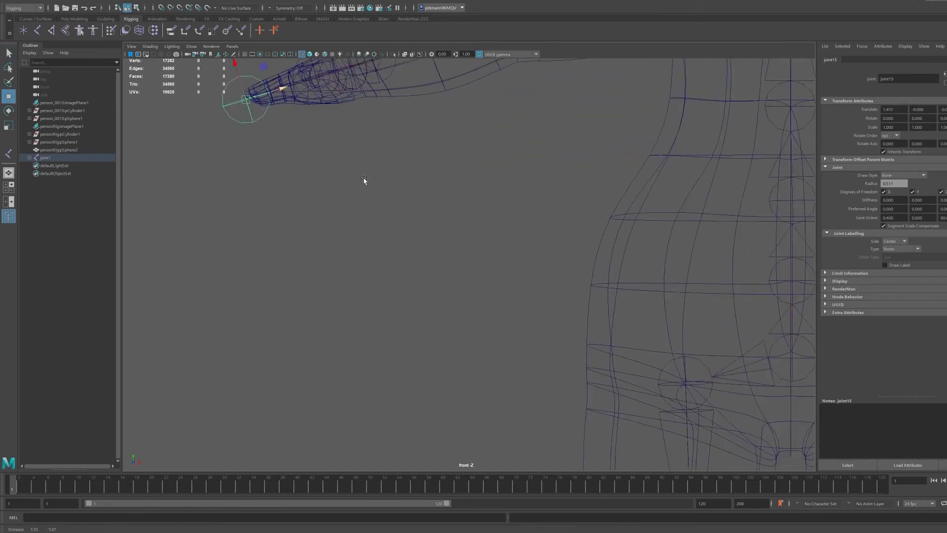
pyautogui.keyDown('alt'); pyautogui.moveTo(513, 346); pyautogui.dragTo(341, 123, button='middle'); pyautogui.keyUp('alt')
pyautogui.keyDown('alt'); pyautogui.moveTo(507, 421); pyautogui.dragTo(437, 229, button='middle'); pyautogui.keyUp('alt')
pyautogui.keyDown('alt'); pyautogui.moveTo(557, 387); pyautogui.dragTo(467, 356, button='right'); pyautogui.keyUp('alt')
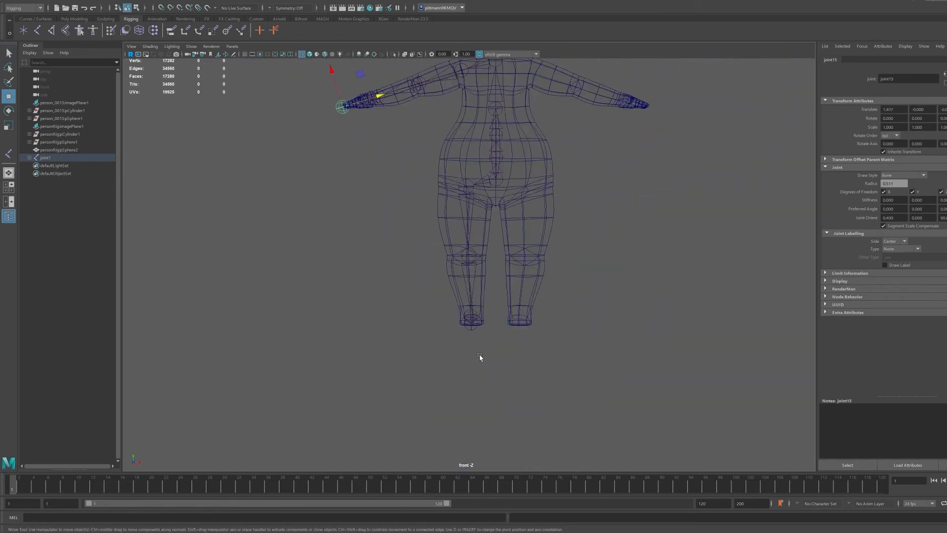
pyautogui.keyDown('alt'); pyautogui.moveTo(528, 294); pyautogui.dragTo(524, 438, button='middle'); pyautogui.keyUp('alt')
pyautogui.press('space')
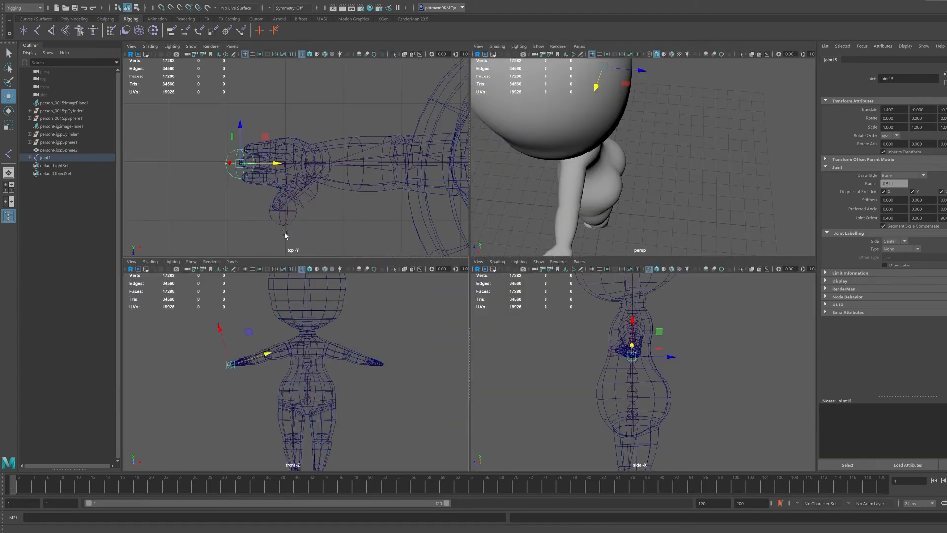
pyautogui.keyDown('alt'); pyautogui.moveTo(405, 181); pyautogui.dragTo(254, 173, button='middle'); pyautogui.keyUp('alt')
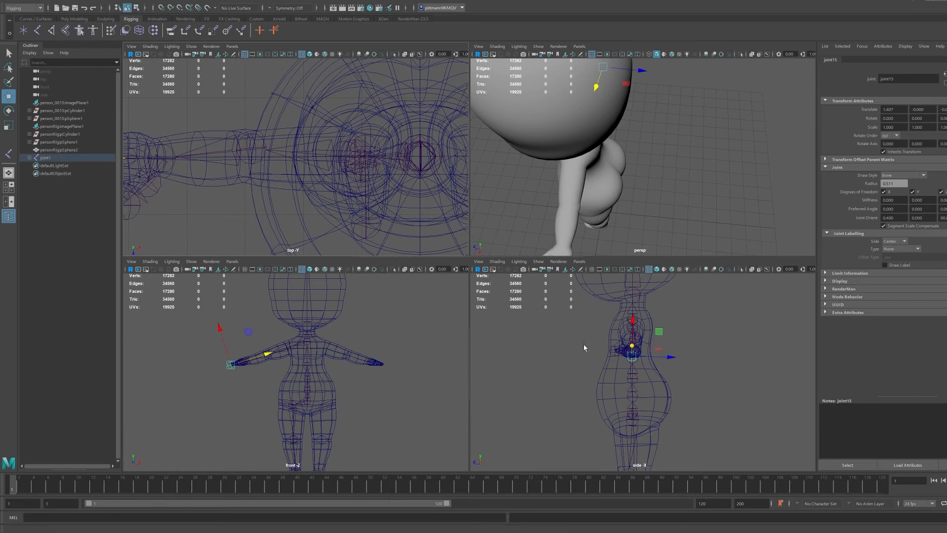
pyautogui.keyDown('alt'); pyautogui.moveTo(575, 434); pyautogui.dragTo(572, 389, button='middle'); pyautogui.keyUp('alt')
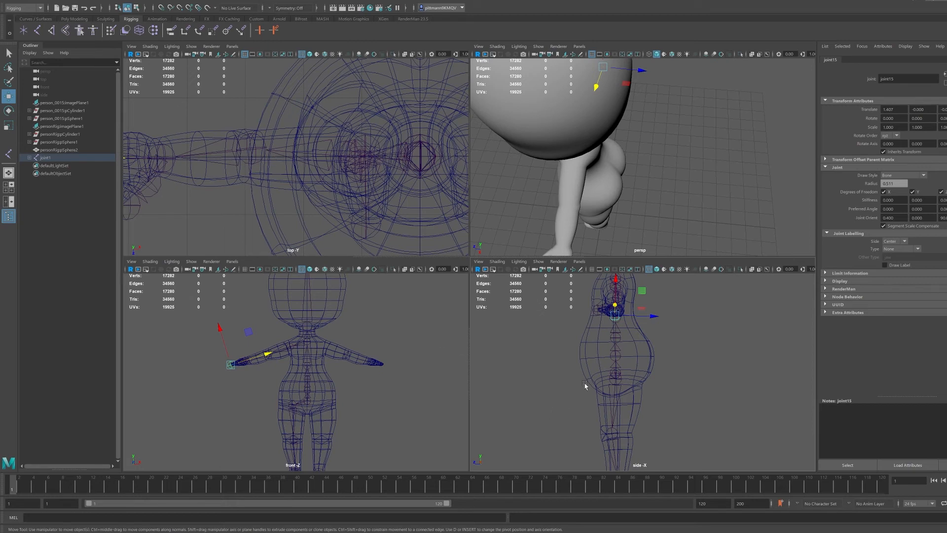
pyautogui.keyDown('alt'); pyautogui.moveTo(585, 386); pyautogui.dragTo(607, 361, button='middle'); pyautogui.keyUp('alt')
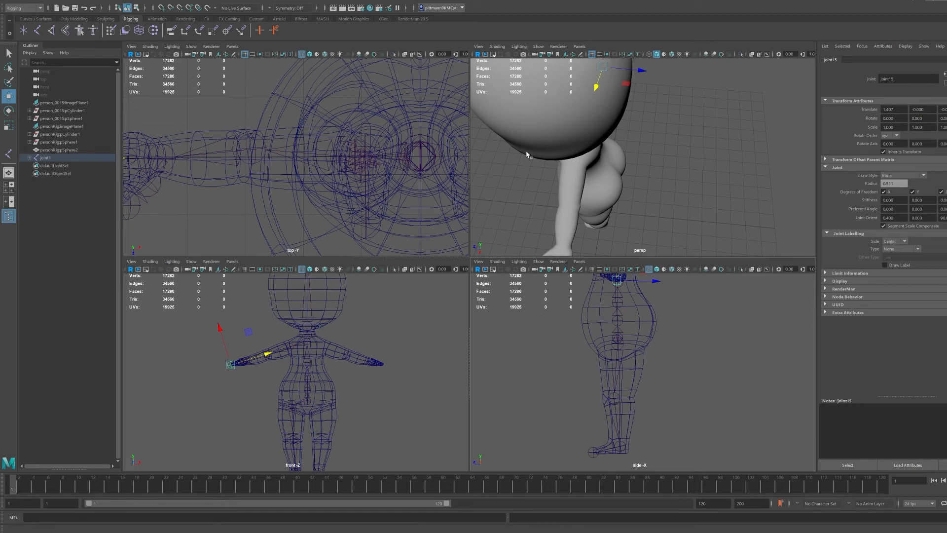
# - Orbit the perspective view to the character's front, display it in wireframe and clear the selection
pyautogui.keyDown('alt'); pyautogui.moveTo(524, 153); pyautogui.dragTo(669, 135); pyautogui.keyUp('alt')
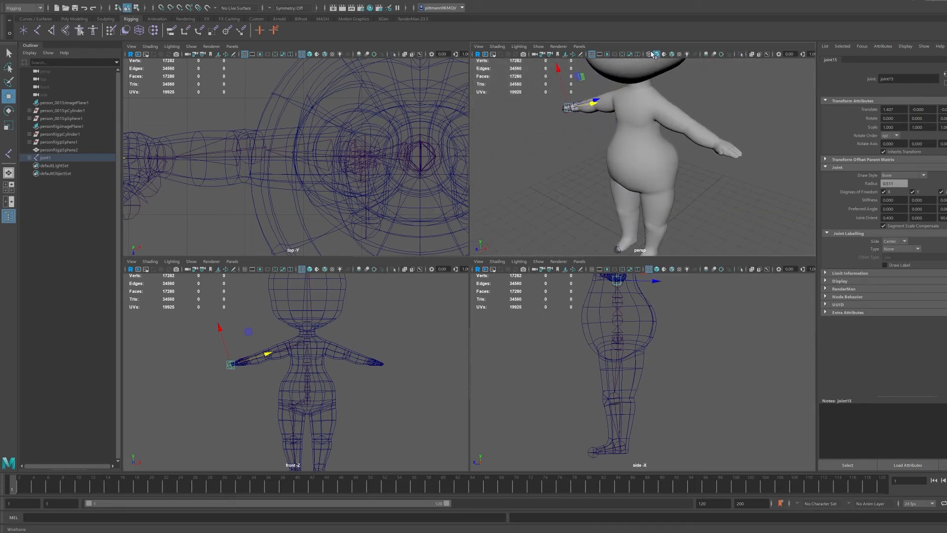
pyautogui.press('4')
pyautogui.moveTo(659, 172)
pyautogui.keyDown('alt'); pyautogui.mouseDown()
pyautogui.moveTo(644, 170)
pyautogui.moveTo(646, 179)
pyautogui.moveTo(648, 139)
pyautogui.mouseUp(); pyautogui.keyUp('alt')
pyautogui.click(652, 177)
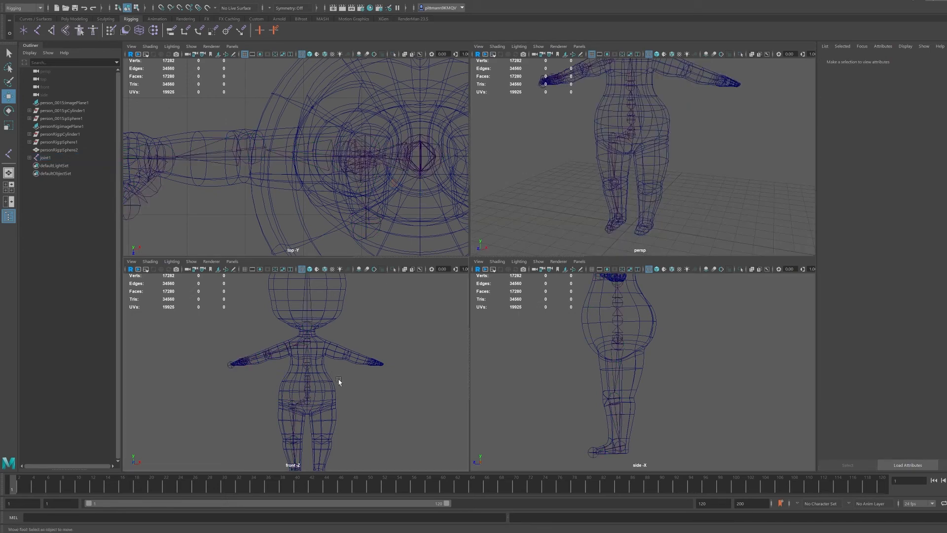
# - Try to mirror the whole skeleton from the root joint across YZ with the mirror function set to Behavior
pyautogui.click(312, 404)
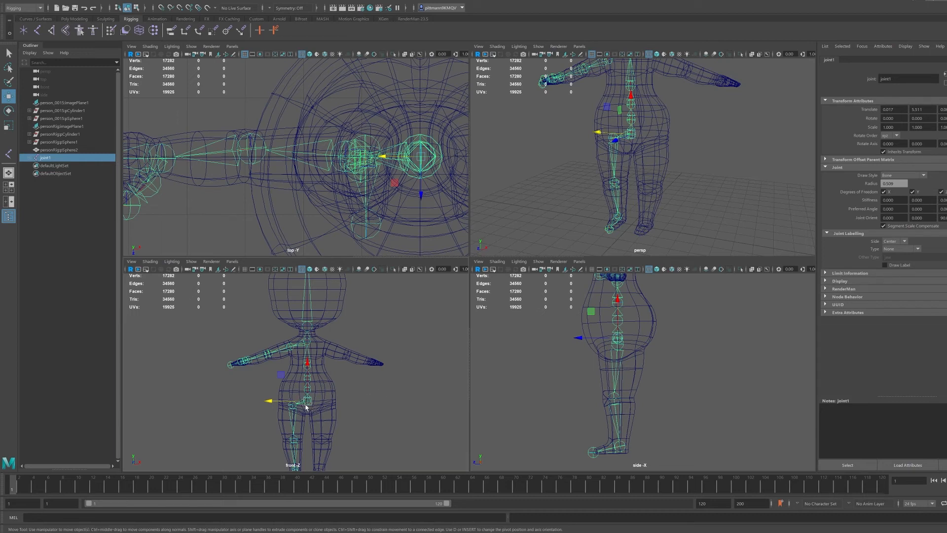
pyautogui.click(141, 4)
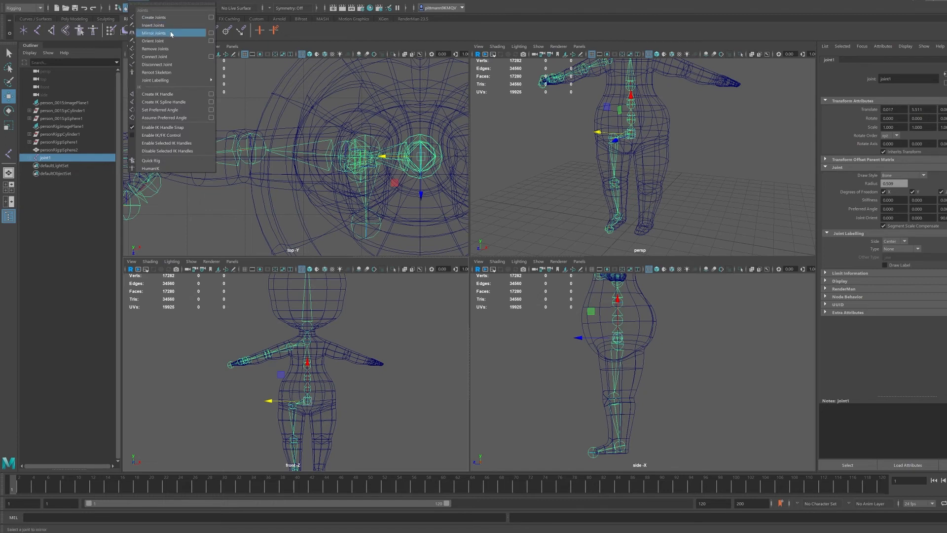
pyautogui.click(211, 33)
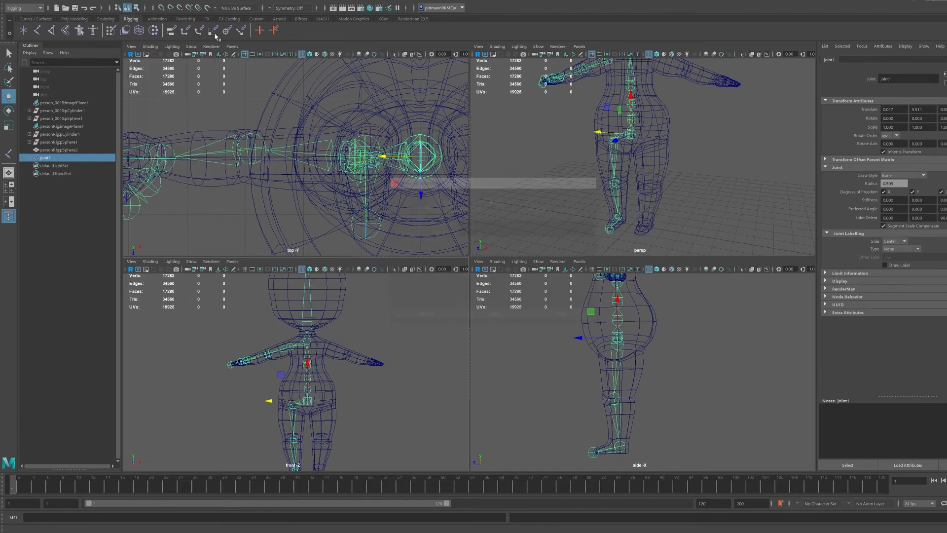
pyautogui.moveTo(500, 181); pyautogui.dragTo(515, 244)
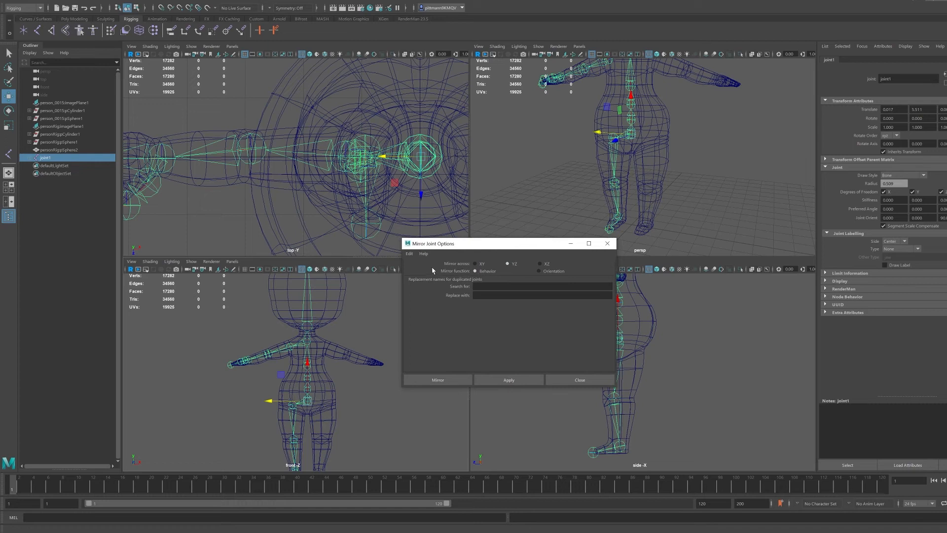
pyautogui.click(483, 265)
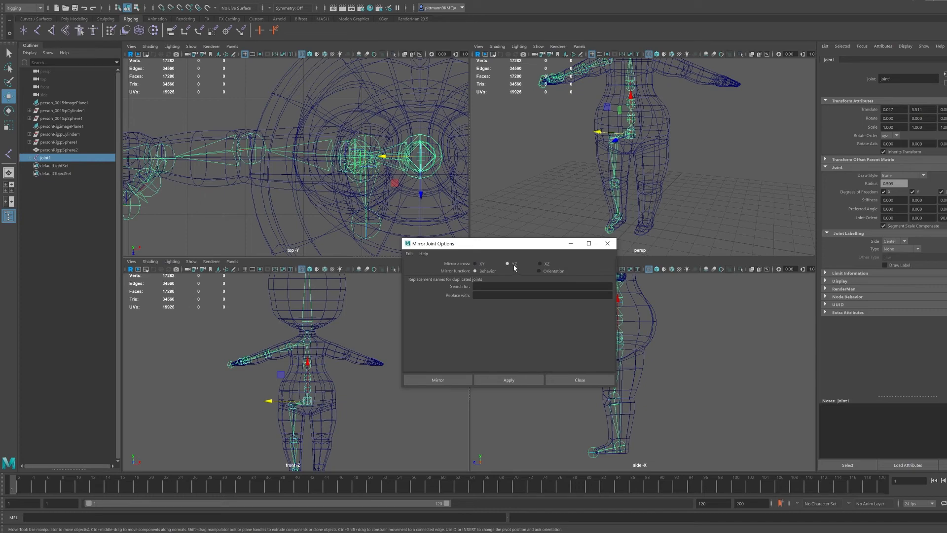
pyautogui.click(437, 379)
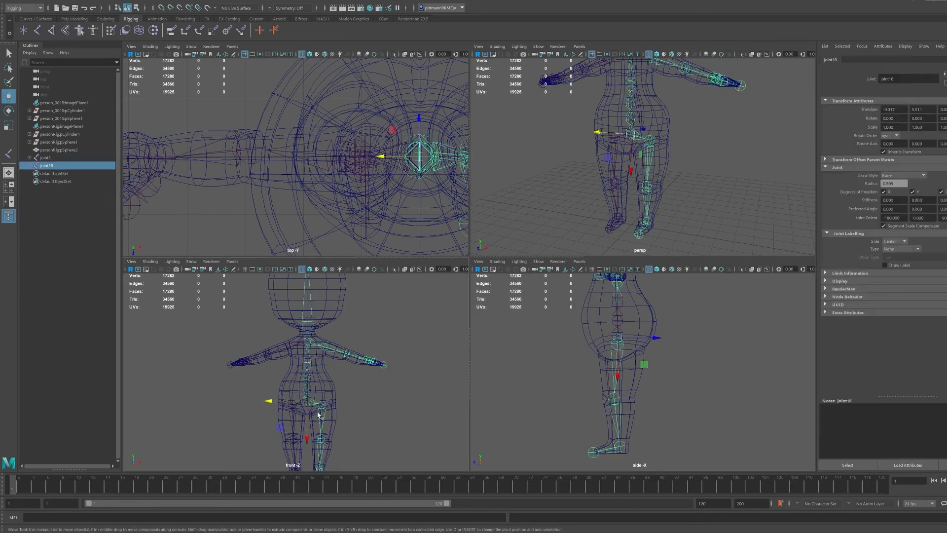
# - Inspect the mirrored skeleton in the front view and undo the whole-skeleton mirror
pyautogui.scroll(5, 378, 397)
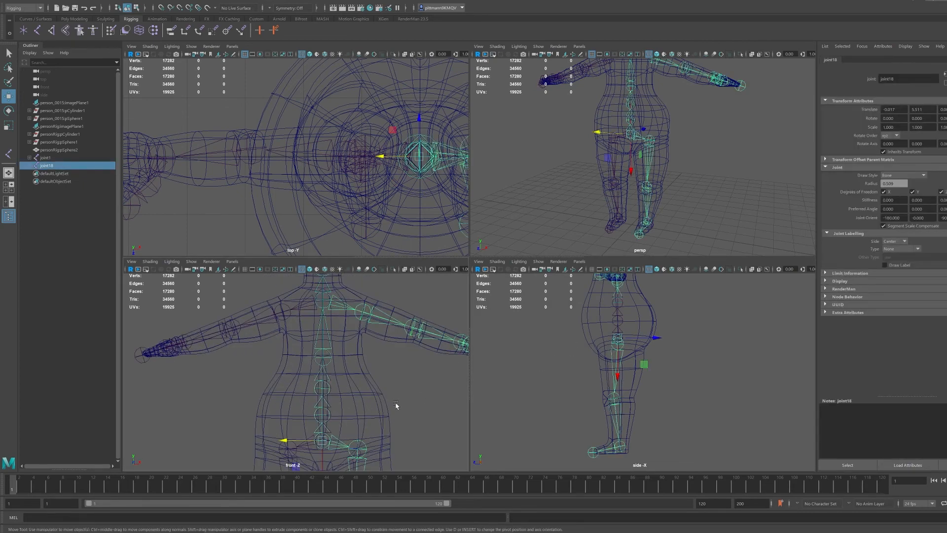
pyautogui.keyDown('alt'); pyautogui.moveTo(420, 420); pyautogui.dragTo(408, 437, button='middle'); pyautogui.keyUp('alt')
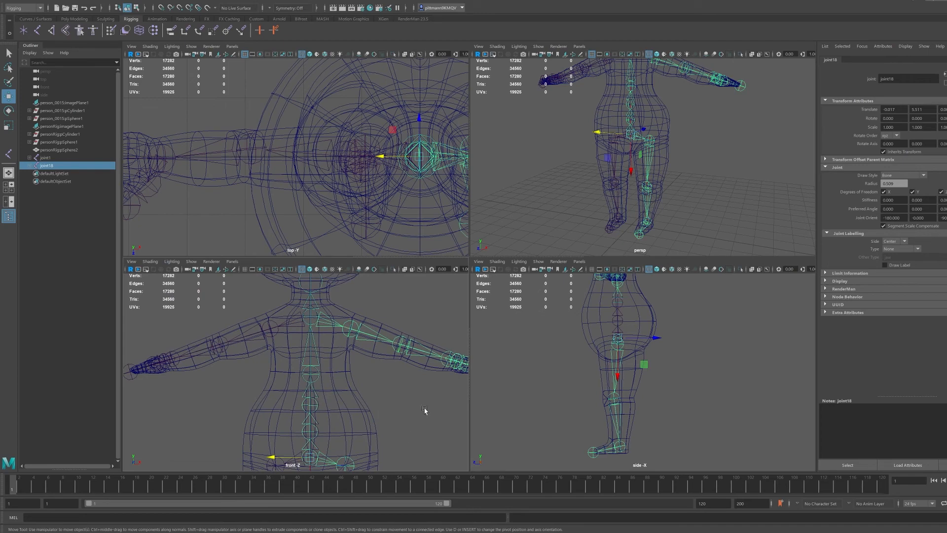
pyautogui.press('Delete')
pyautogui.scroll(-3, 328, 428)
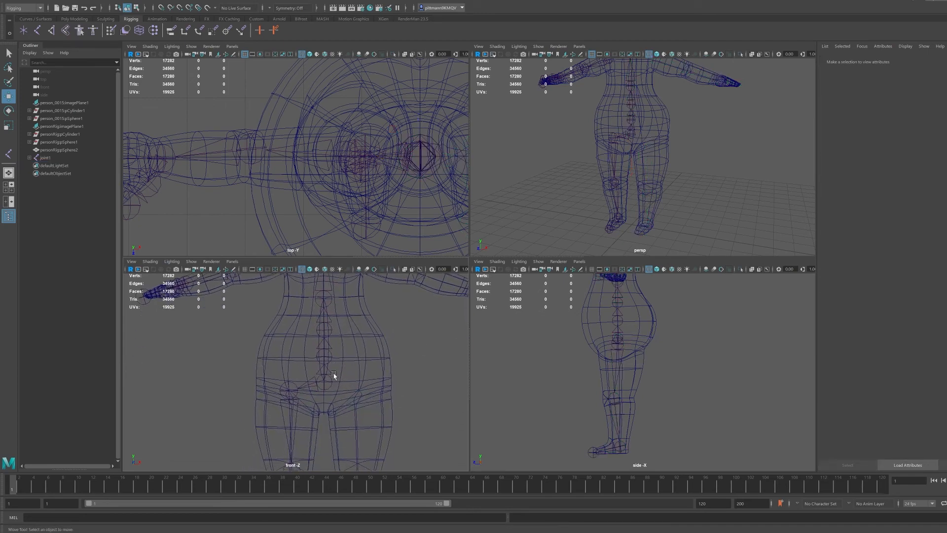
# - Compare which joints belong to the hip joint and to the root joint by selecting each in the front view
pyautogui.click(334, 378)
pyautogui.scroll(-2, 344, 334)
pyautogui.scroll(-1, 344, 334)
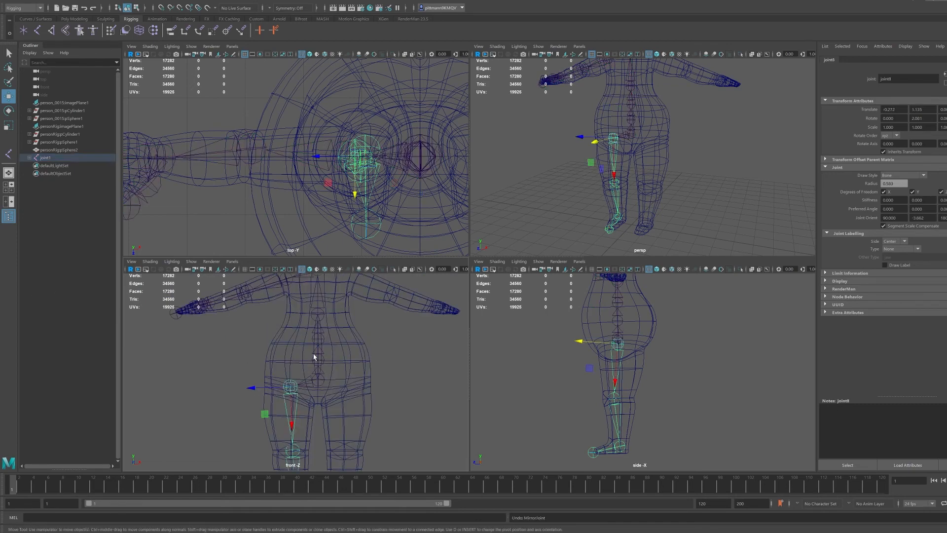
pyautogui.click(374, 387)
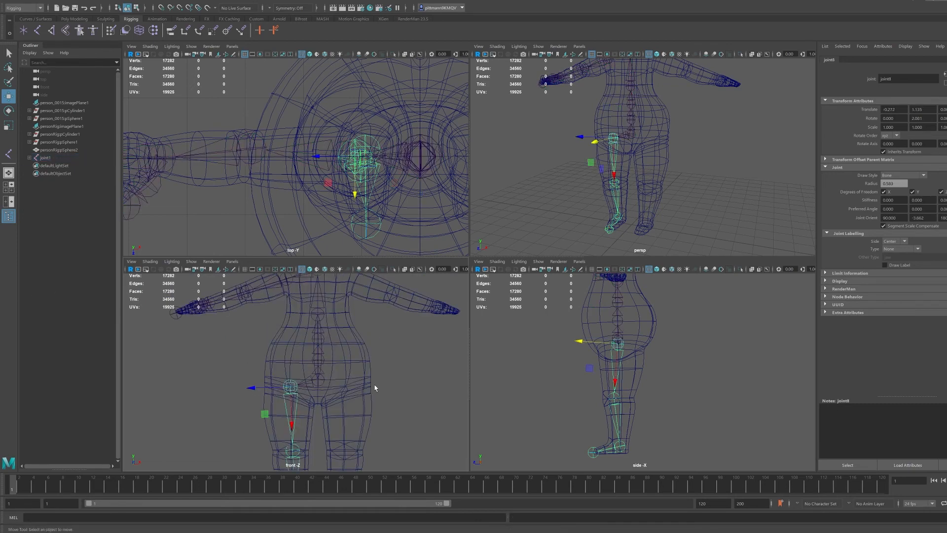
pyautogui.click(326, 389)
pyautogui.scroll(-2, 364, 380)
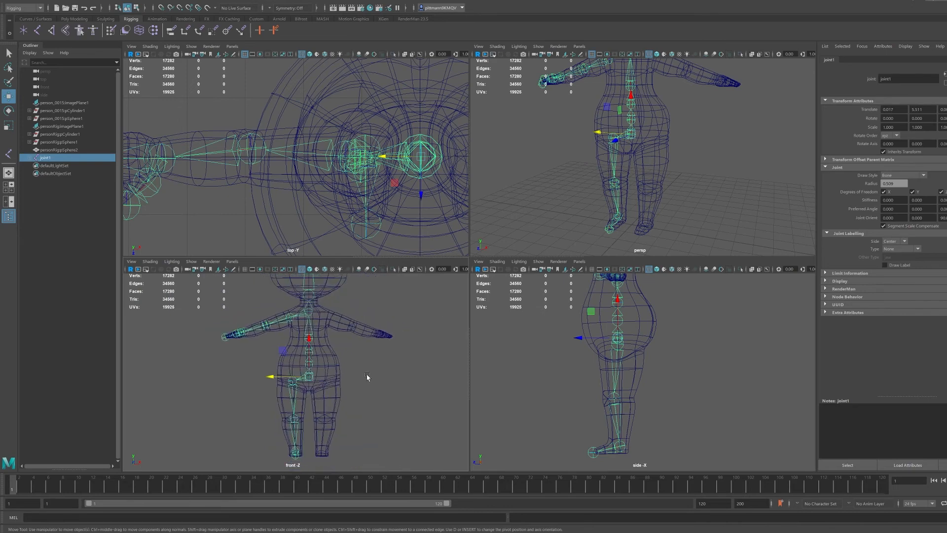
pyautogui.scroll(2, 362, 366)
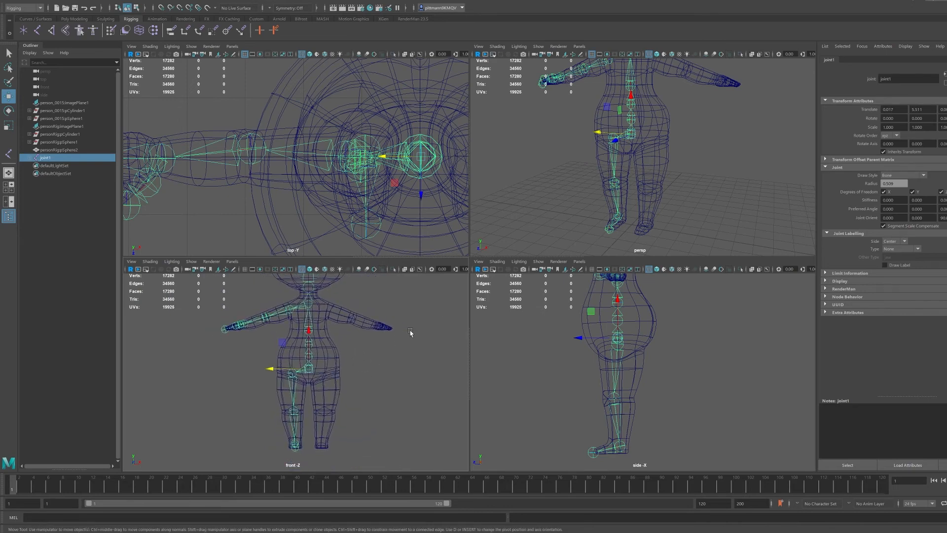
pyautogui.press('space')
pyautogui.scroll(1, 605, 315)
pyautogui.scroll(1, 598, 298)
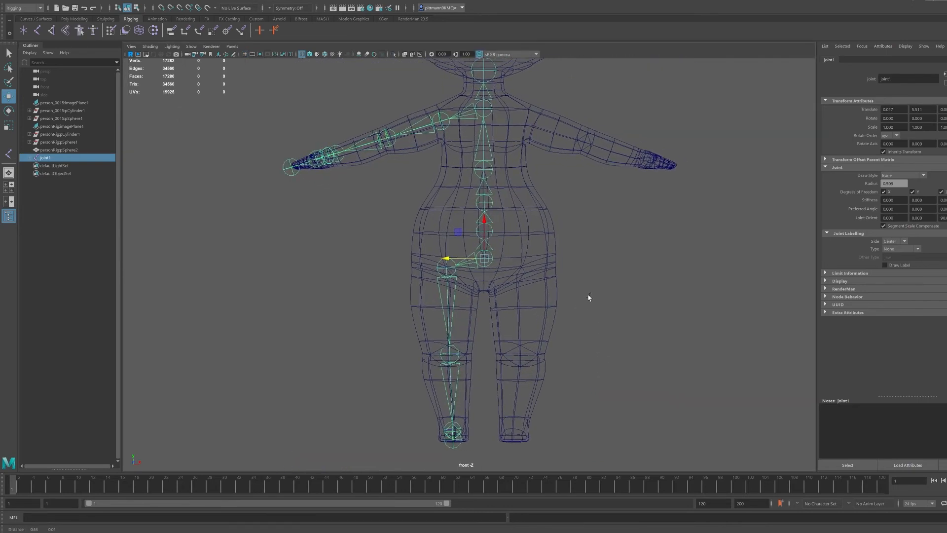
pyautogui.click(537, 257)
pyautogui.click(579, 257)
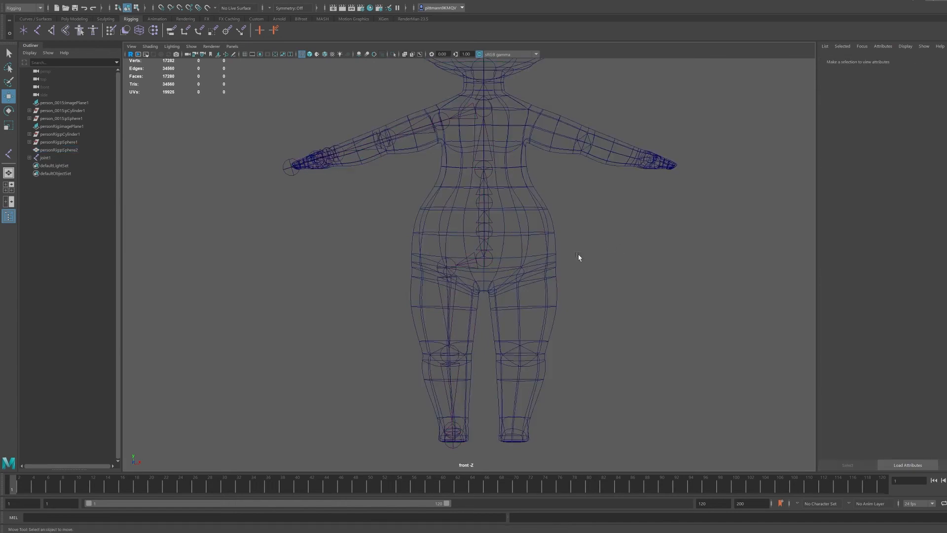
pyautogui.click(489, 263)
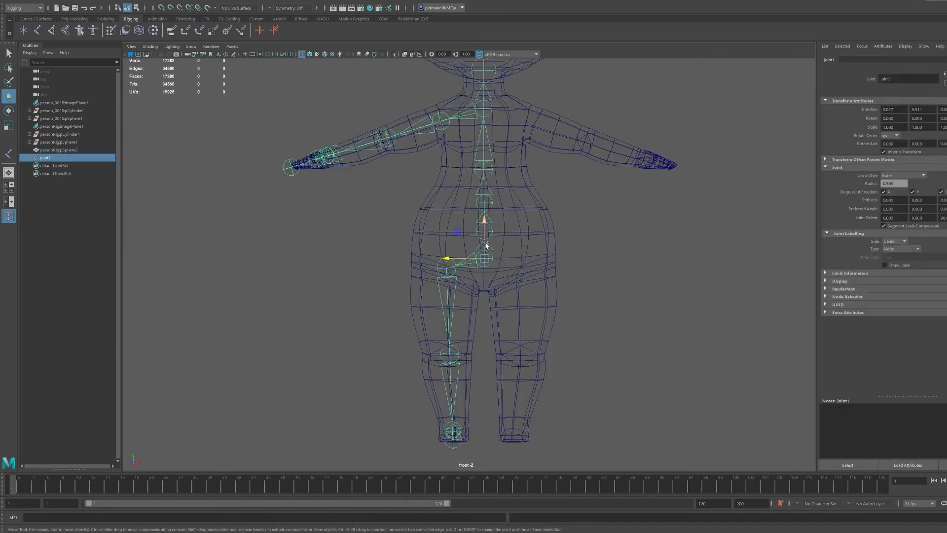
# - Mirror the leg chain from the hip joint to the other leg, and select the root joint to check both legs
pyautogui.click(438, 274)
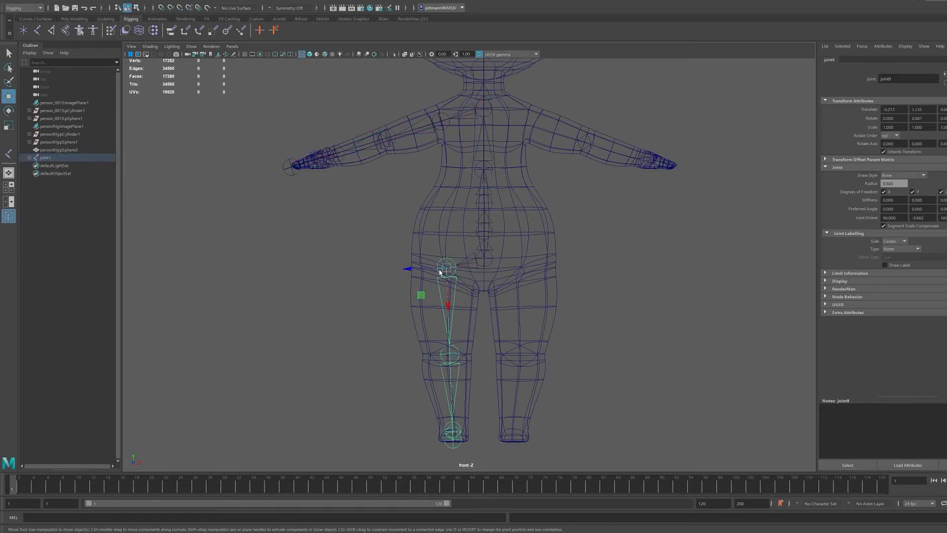
pyautogui.click(138, 2)
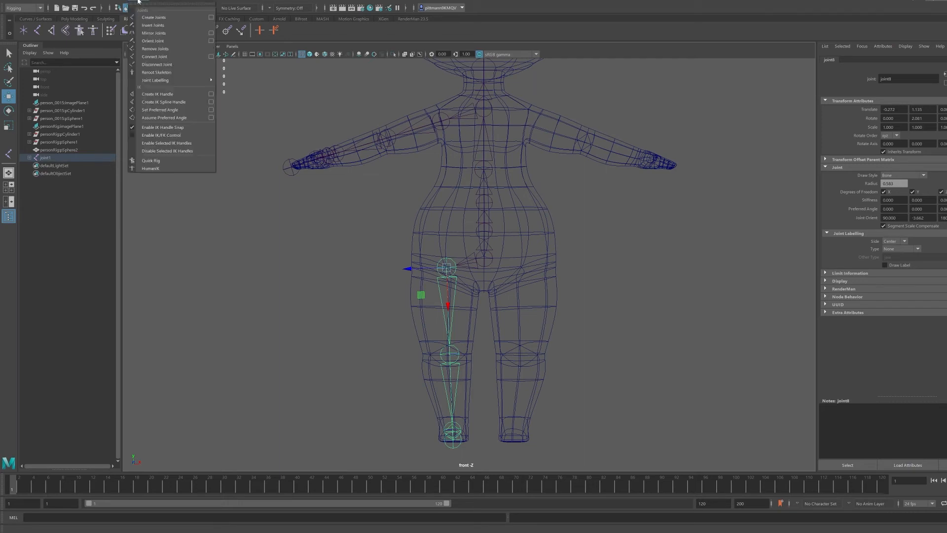
pyautogui.click(171, 33)
pyautogui.click(579, 271)
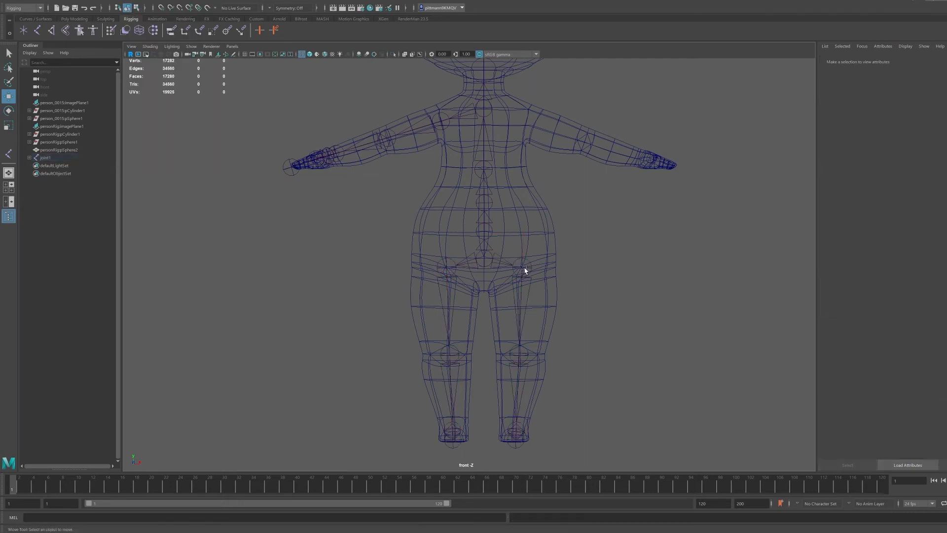
pyautogui.click(484, 267)
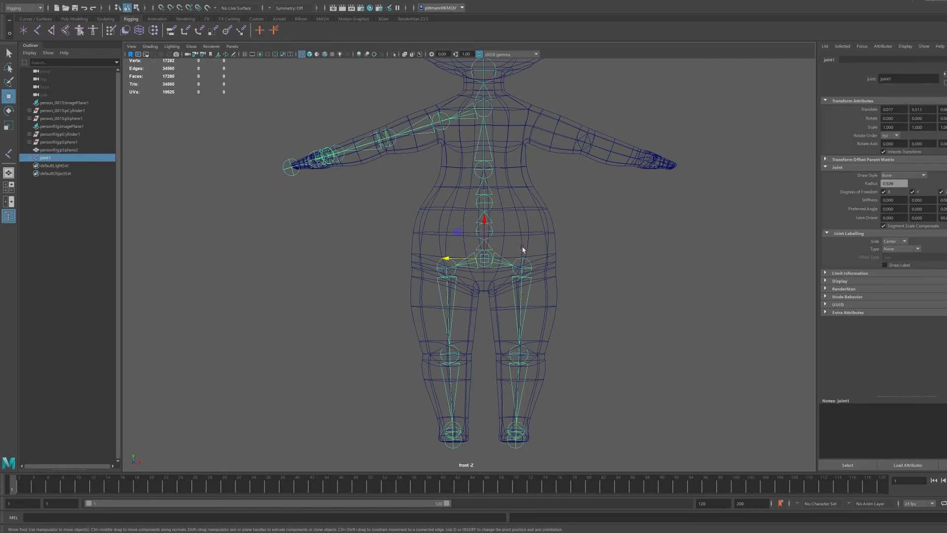
# - Mirror the arm chain from the shoulder joint to the other arm and clear the selection
pyautogui.keyDown('alt'); pyautogui.moveTo(525, 214); pyautogui.dragTo(505, 335, button='middle'); pyautogui.keyUp('alt')
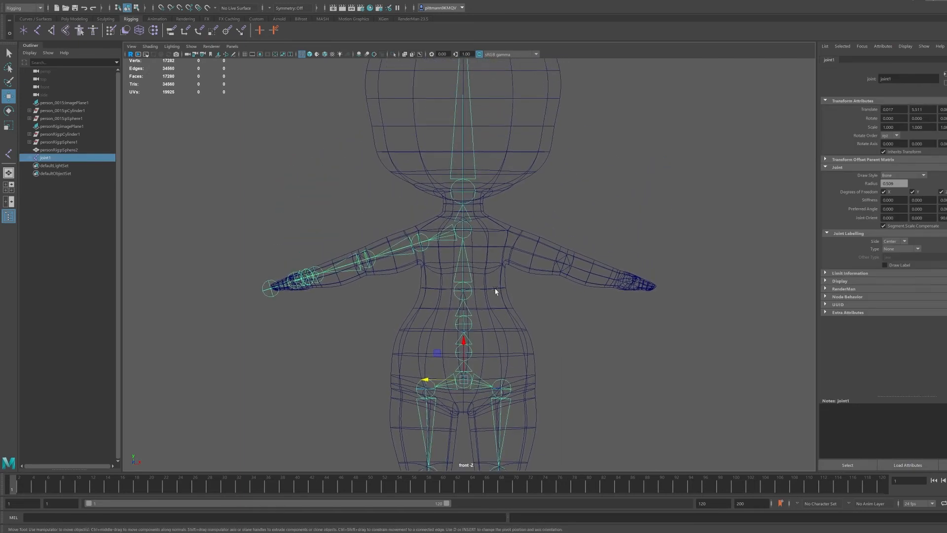
pyautogui.click(427, 246)
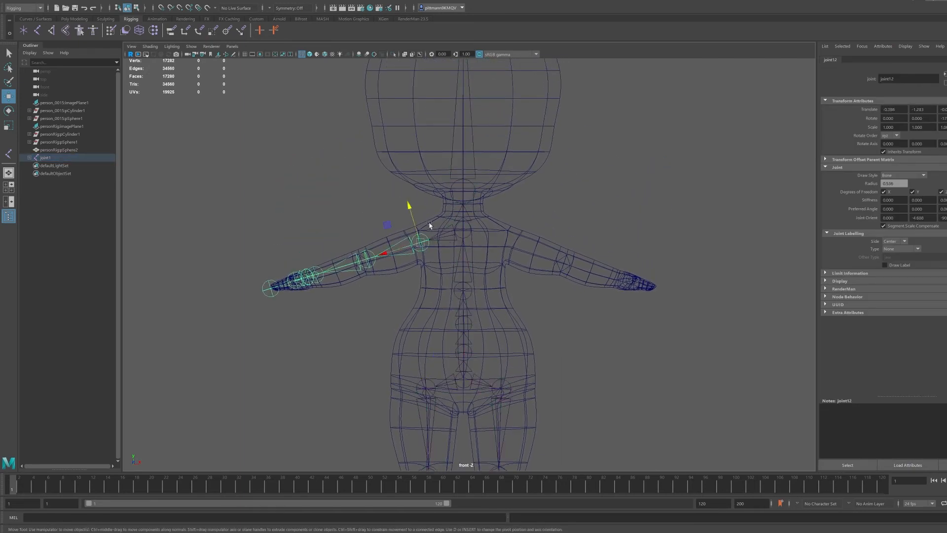
pyautogui.click(138, 2)
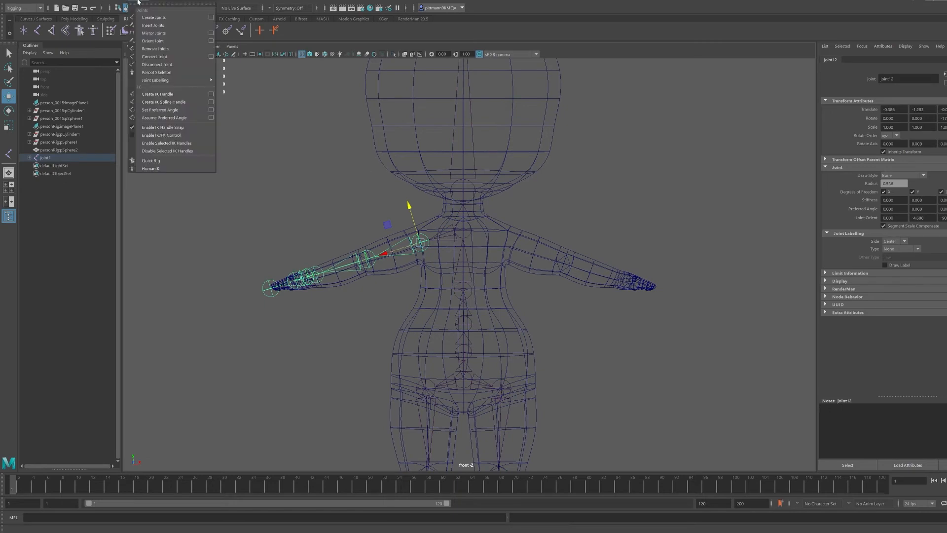
pyautogui.click(154, 33)
pyautogui.click(477, 254)
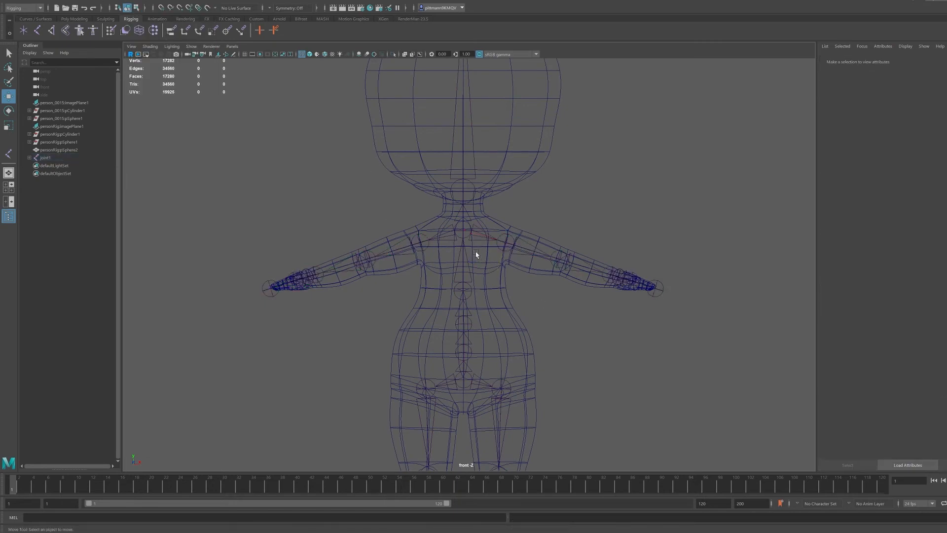
# - Inspect the complete skeleton in the front view by selecting the root joint, the hip joint and the shoulder joint in turn
pyautogui.click(464, 389)
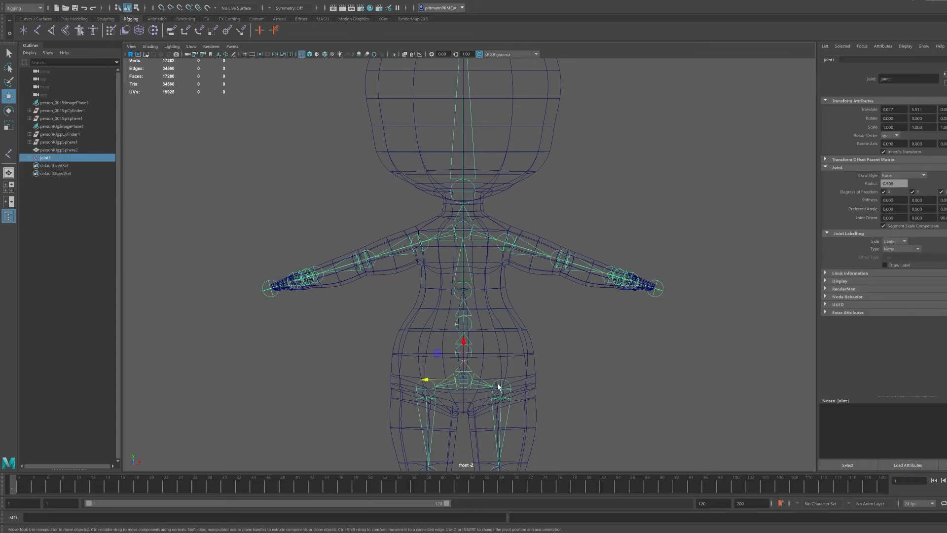
pyautogui.scroll(-3, 497, 317)
pyautogui.scroll(-2, 497, 317)
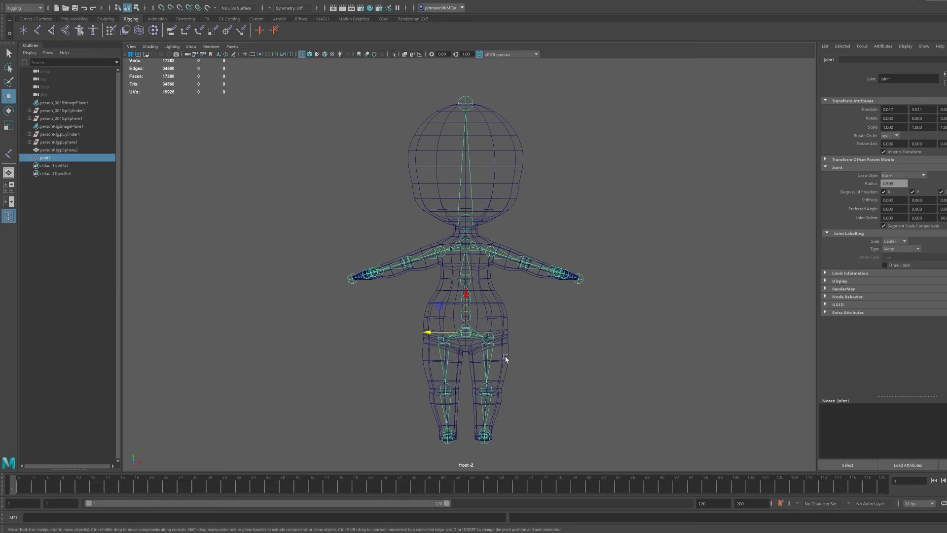
pyautogui.click(442, 348)
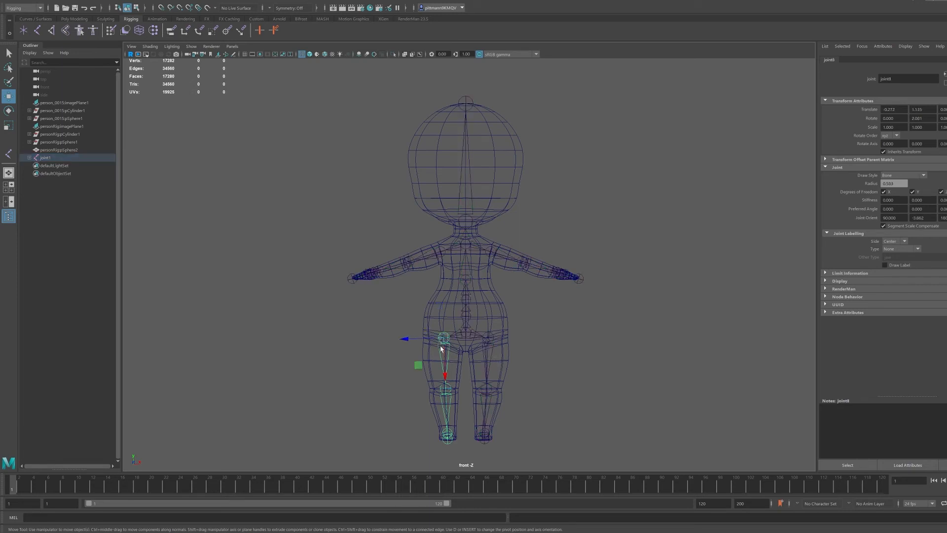
pyautogui.click(441, 260)
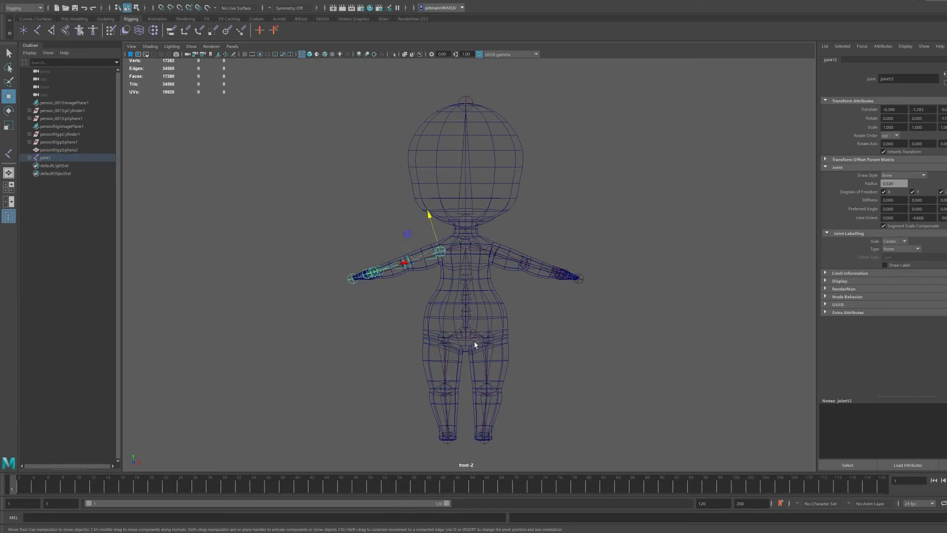
pyautogui.click(440, 337)
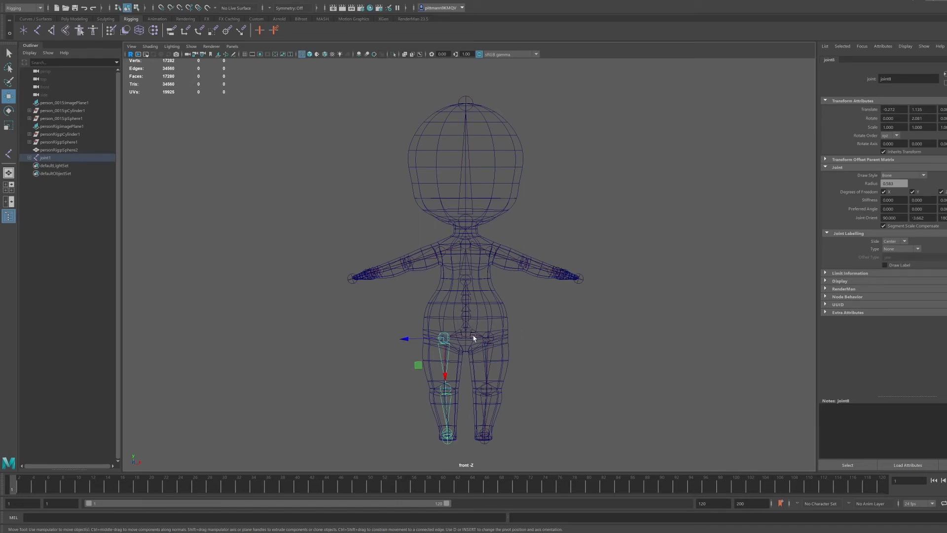
# - Compare the two leg chains and the upper spine and arm joints by selecting their parent joints, ending with nothing selected
pyautogui.click(488, 337)
pyautogui.click(442, 335)
pyautogui.click(444, 254)
pyautogui.click(465, 245)
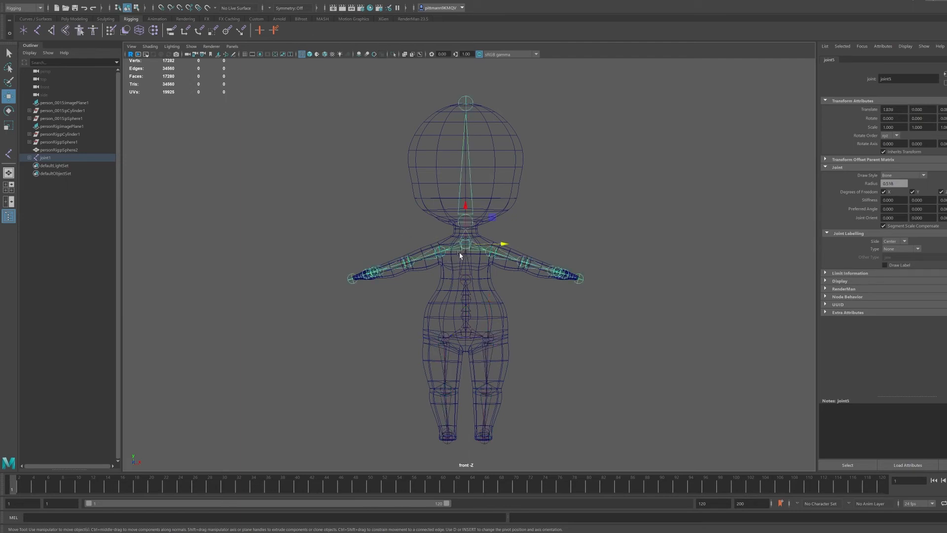
pyautogui.click(440, 261)
pyautogui.click(440, 253)
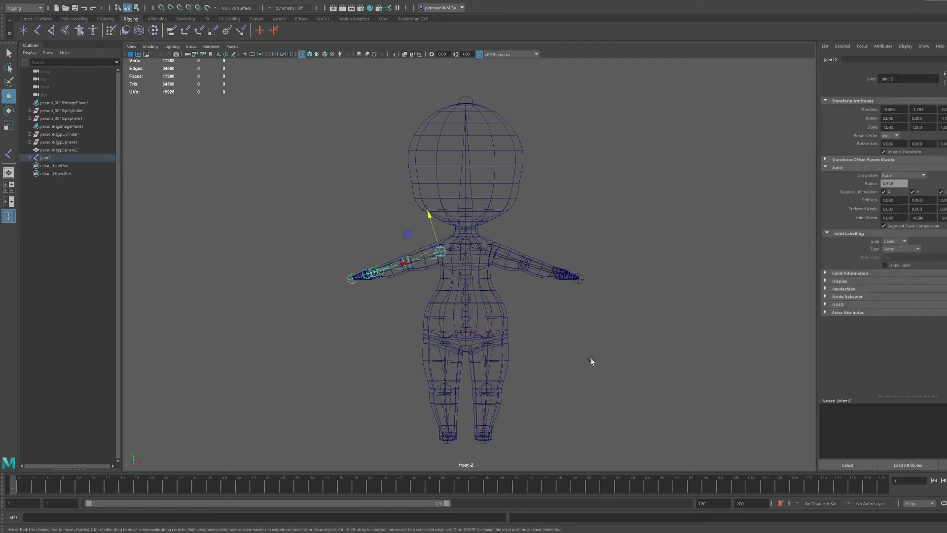
pyautogui.click(594, 364)
# - Bind the character mesh to the skeleton with Bind Skin from the root joint, and clear the selection
pyautogui.click(471, 337)
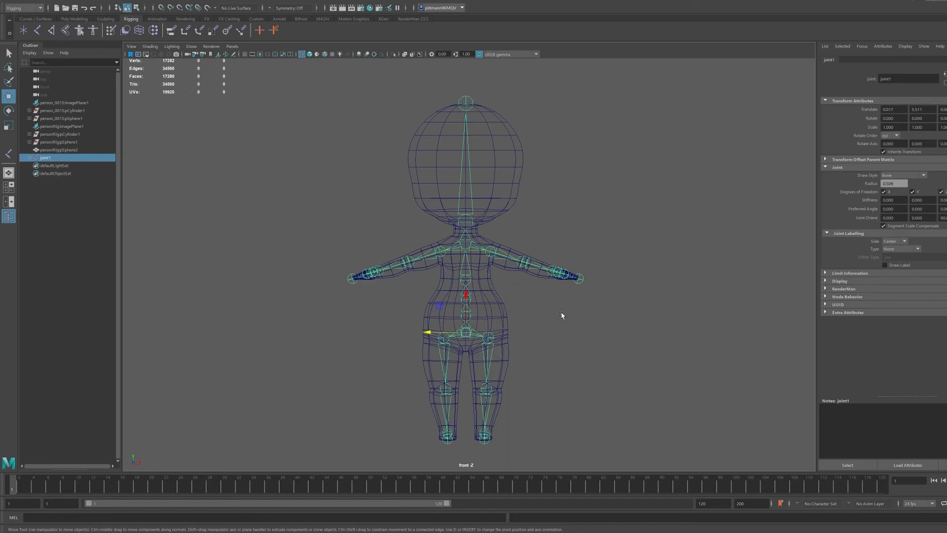
pyautogui.press('space')
pyautogui.keyDown('alt'); pyautogui.moveTo(729, 173); pyautogui.dragTo(693, 234, button='middle'); pyautogui.keyUp('alt')
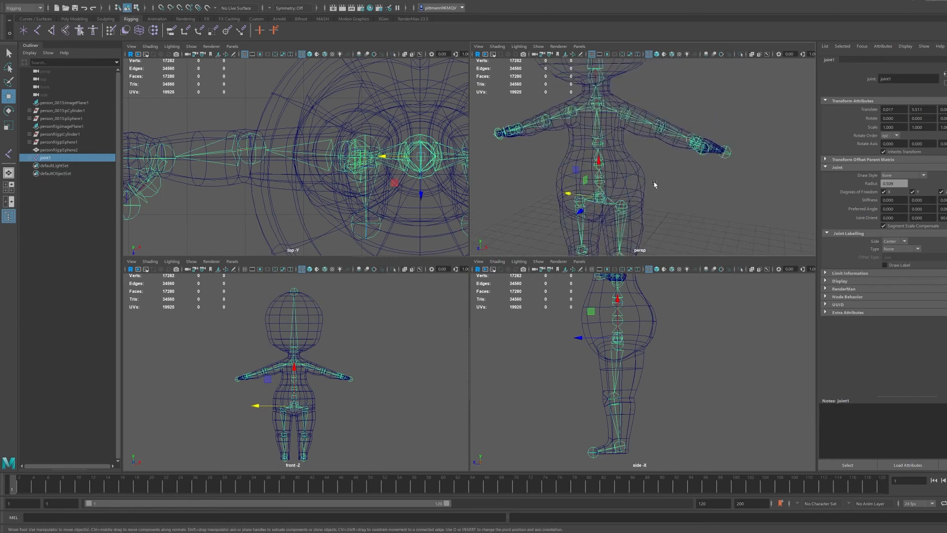
pyautogui.keyDown('shift'); pyautogui.click(620, 151); pyautogui.keyUp('shift')
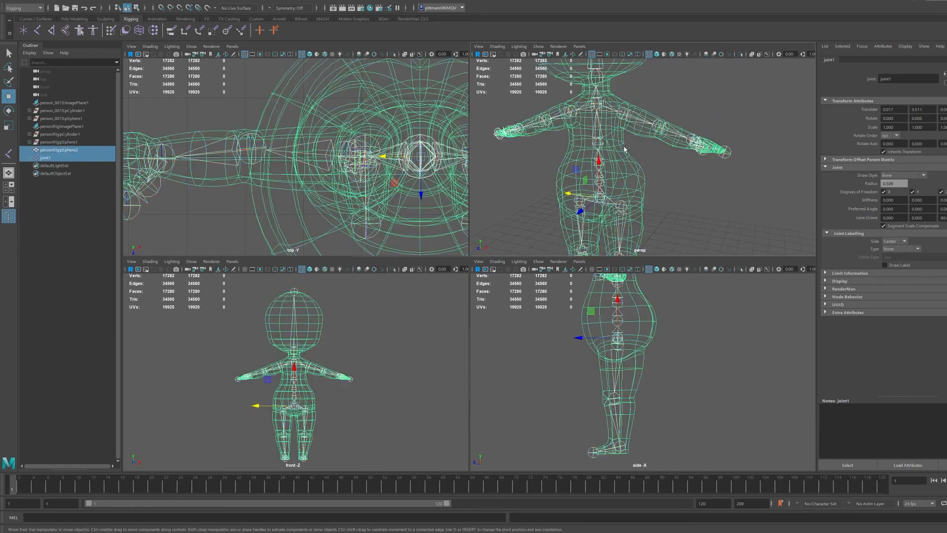
pyautogui.press('q')
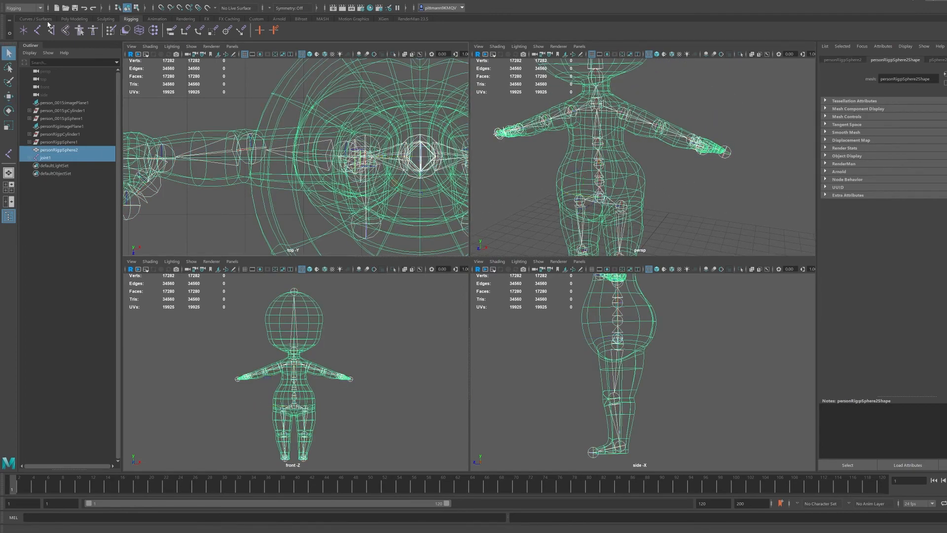
pyautogui.click(145, 6)
pyautogui.click(198, 17)
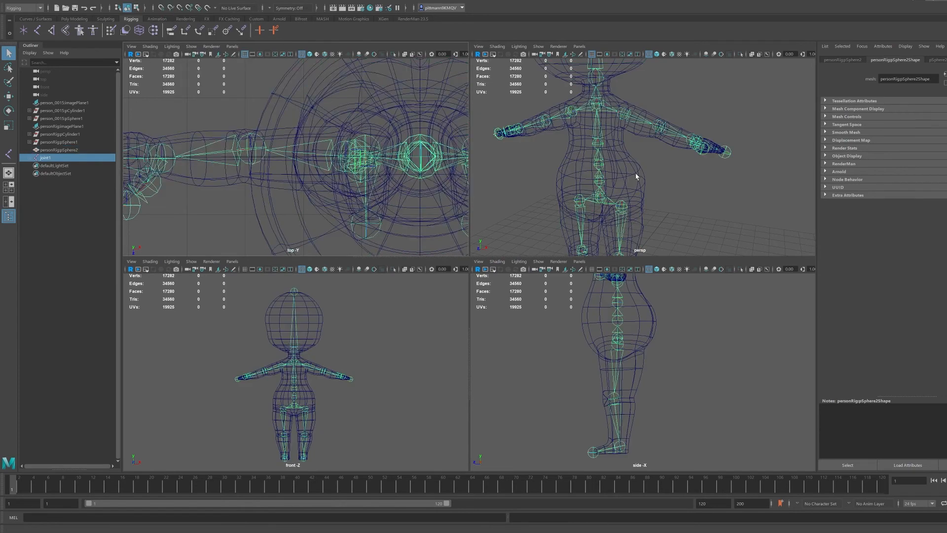
pyautogui.click(645, 220)
pyautogui.click(647, 191)
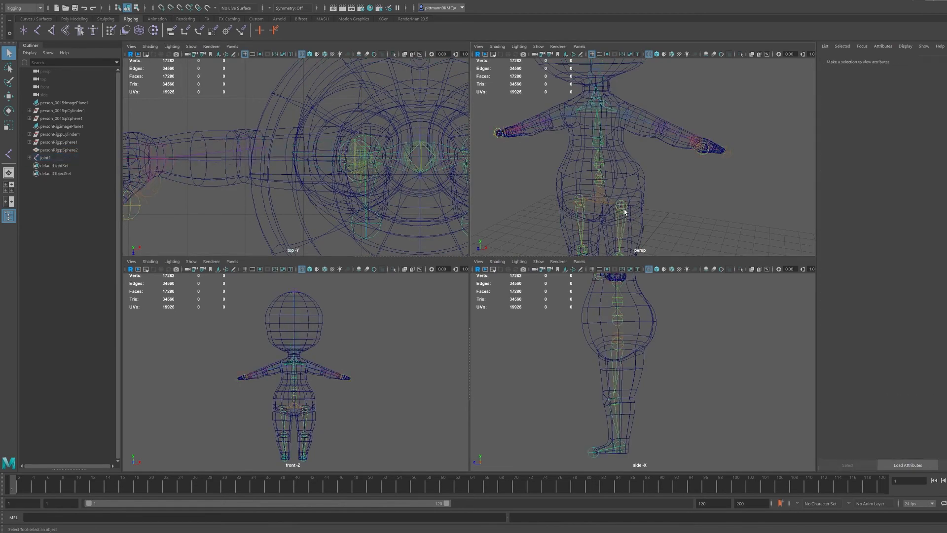
# - Test the skin bind by rotating the mirrored hip joint about 57 degrees to swing the leg forward, with the perspective view shaded
pyautogui.scroll(-5, 637, 175)
pyautogui.click(634, 172)
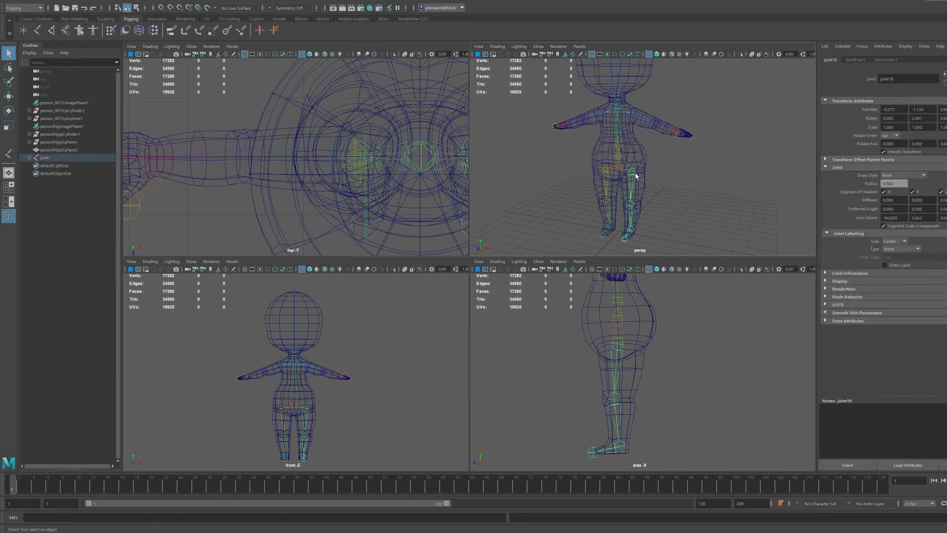
pyautogui.press('e')
pyautogui.moveTo(637, 148); pyautogui.dragTo(623, 173)
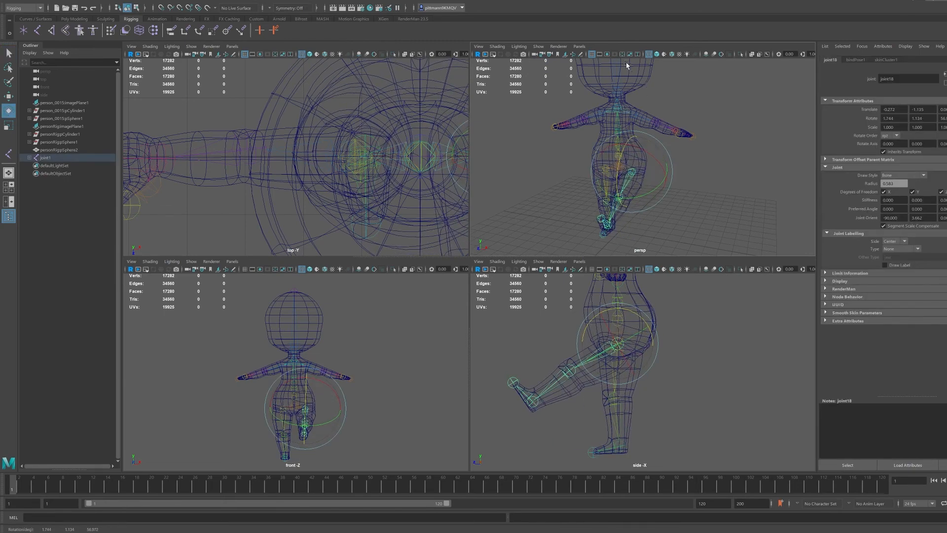
pyautogui.click(657, 54)
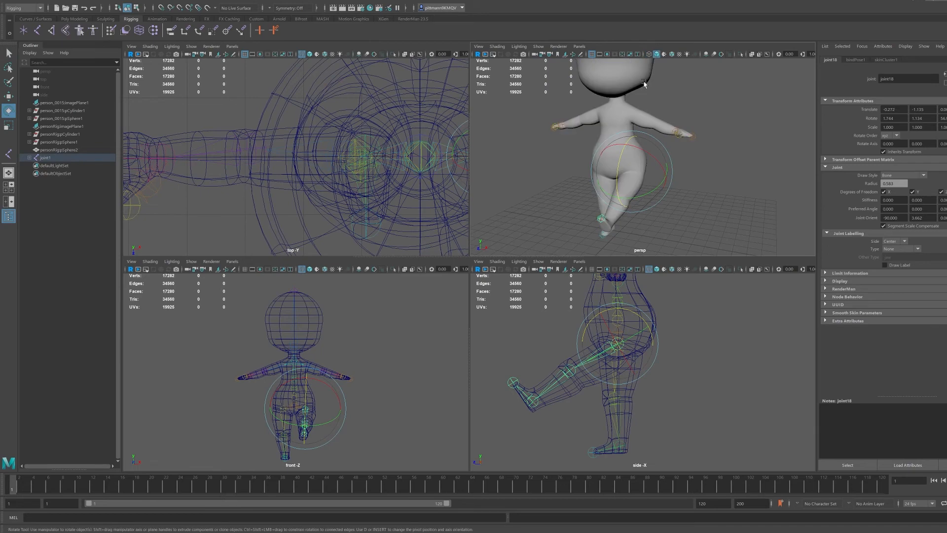
pyautogui.click(633, 199)
pyautogui.click(626, 198)
pyautogui.click(655, 201)
pyautogui.moveTo(655, 202)
pyautogui.keyDown('alt'); pyautogui.mouseDown()
pyautogui.moveTo(621, 204)
pyautogui.moveTo(671, 198)
pyautogui.moveTo(577, 201)
pyautogui.moveTo(638, 202)
pyautogui.mouseUp(); pyautogui.keyUp('alt')
# - Undo the leg rotation and the skin bind, and clear the selection
pyautogui.hotkey('ctrl', 'z')
pyautogui.hotkey('ctrl', 'z')
pyautogui.hotkey('ctrl', 'z')
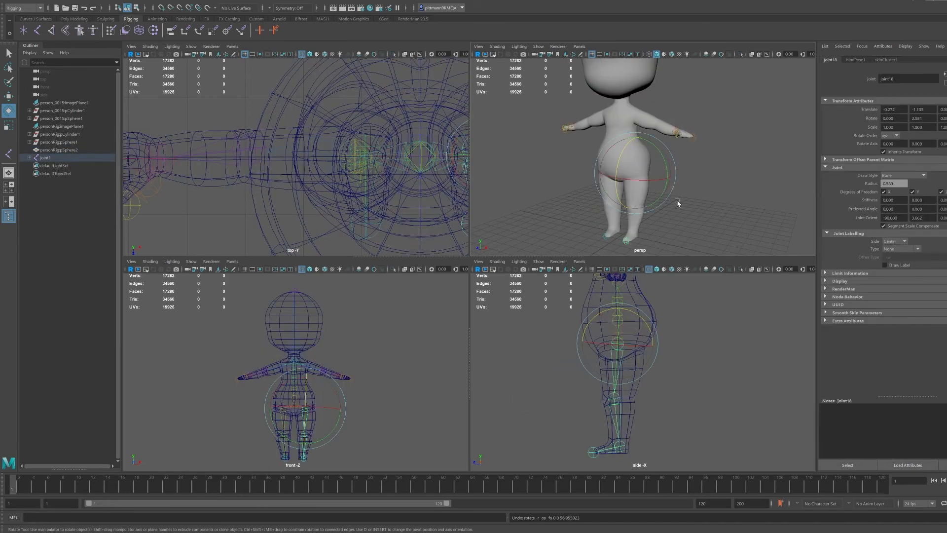
pyautogui.hotkey('ctrl', 'z')
pyautogui.hotkey('ctrl', 'z')
pyautogui.hotkey('ctrl', 'z')
pyautogui.hotkey('ctrl', 'z')
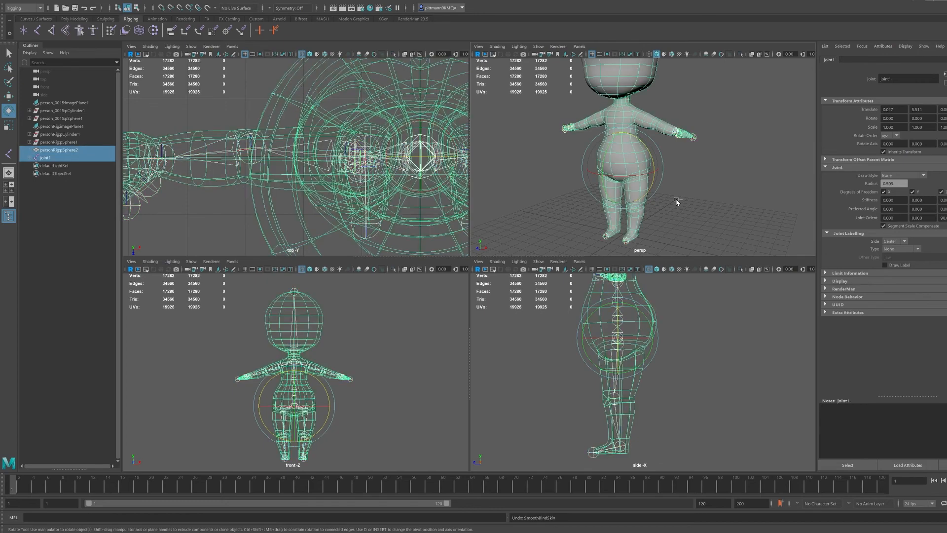
pyautogui.click(687, 191)
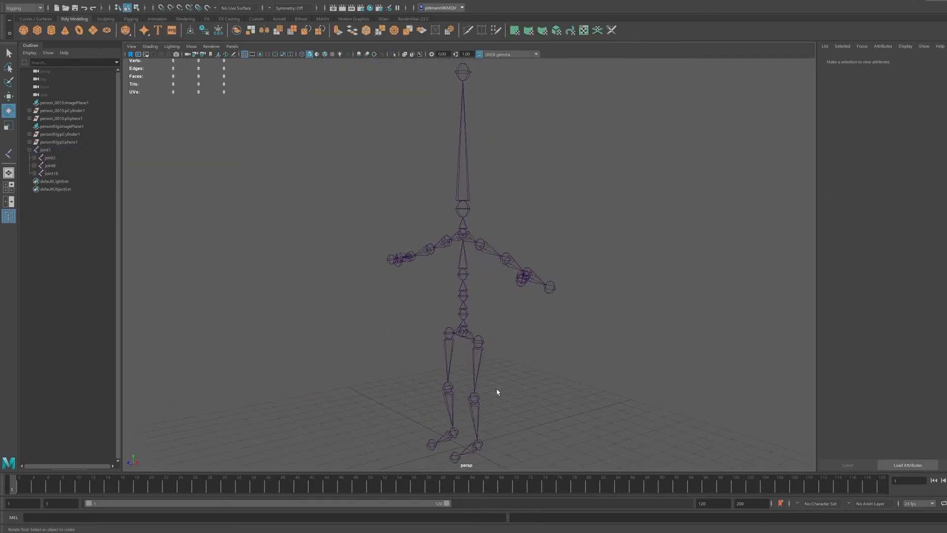
# - Examine the bare joint skeleton in the perspective view, from the hips to the feet
pyautogui.keyDown('alt'); pyautogui.moveTo(497, 389); pyautogui.dragTo(444, 394); pyautogui.keyUp('alt')
pyautogui.keyDown('alt'); pyautogui.moveTo(445, 395); pyautogui.dragTo(465, 389, button='right'); pyautogui.keyUp('alt')
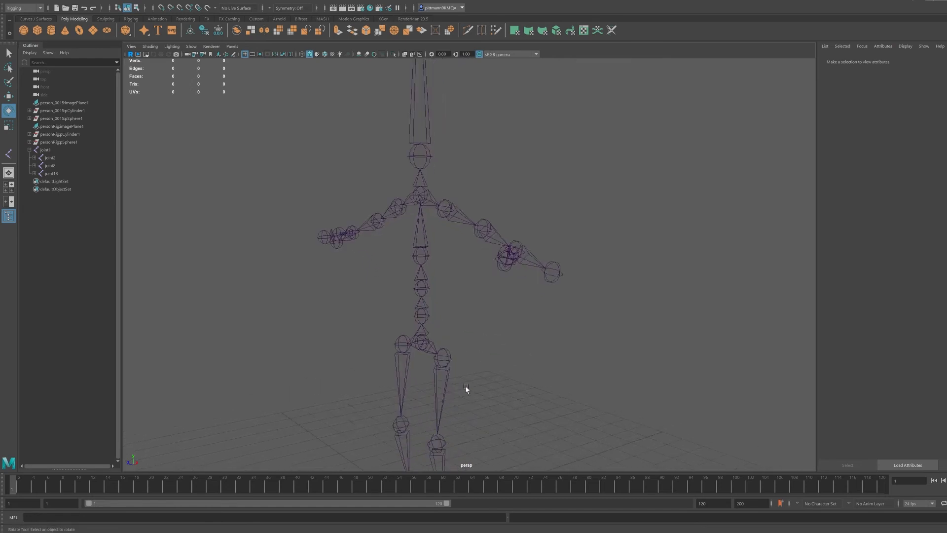
pyautogui.keyDown('alt'); pyautogui.moveTo(465, 390); pyautogui.dragTo(491, 293, button='middle'); pyautogui.keyUp('alt')
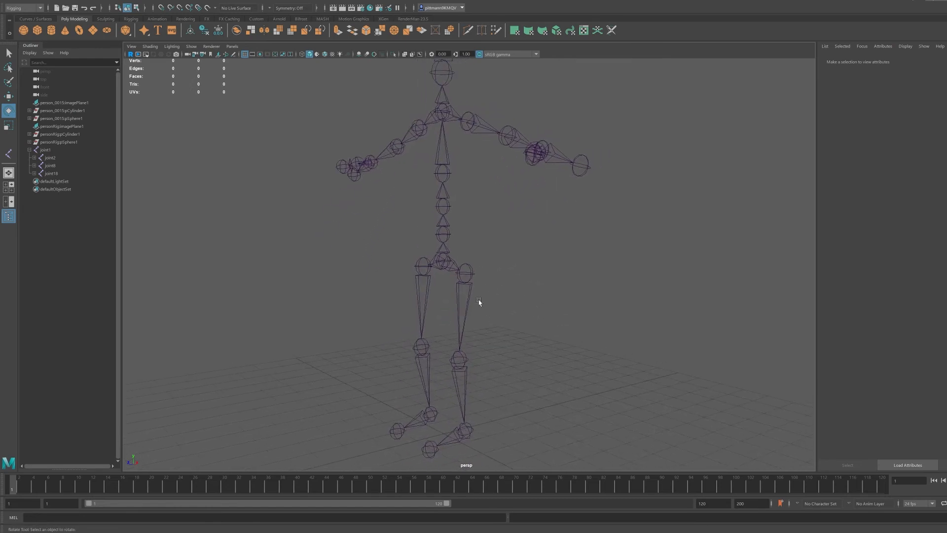
pyautogui.click(463, 275)
pyautogui.click(526, 254)
# - Move the whole skeleton a short distance forward by its root joint and clear the selection
pyautogui.click(440, 261)
pyautogui.press('w')
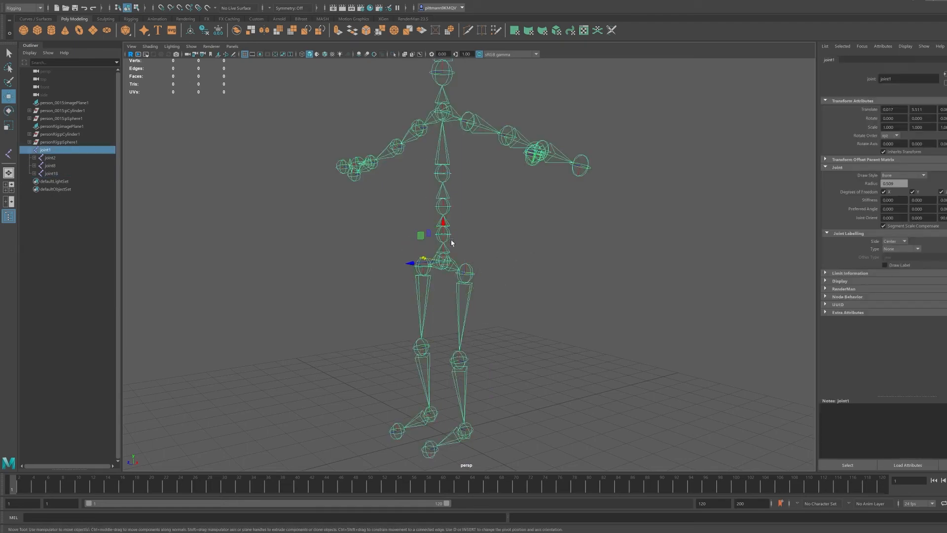
pyautogui.keyDown('alt'); pyautogui.moveTo(505, 375); pyautogui.dragTo(475, 377); pyautogui.keyUp('alt')
pyautogui.keyDown('alt'); pyautogui.moveTo(469, 268); pyautogui.dragTo(566, 354); pyautogui.keyUp('alt')
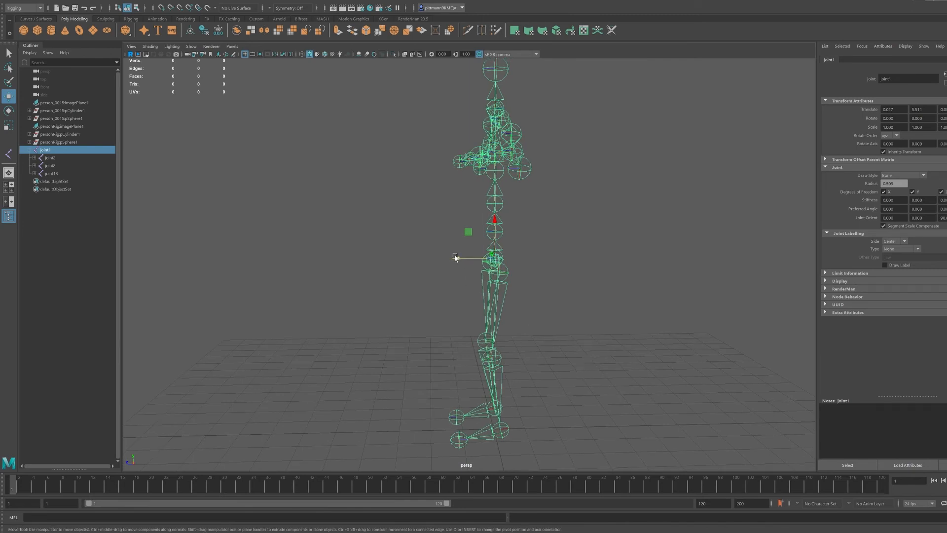
pyautogui.moveTo(454, 257); pyautogui.dragTo(426, 257)
pyautogui.click(477, 416)
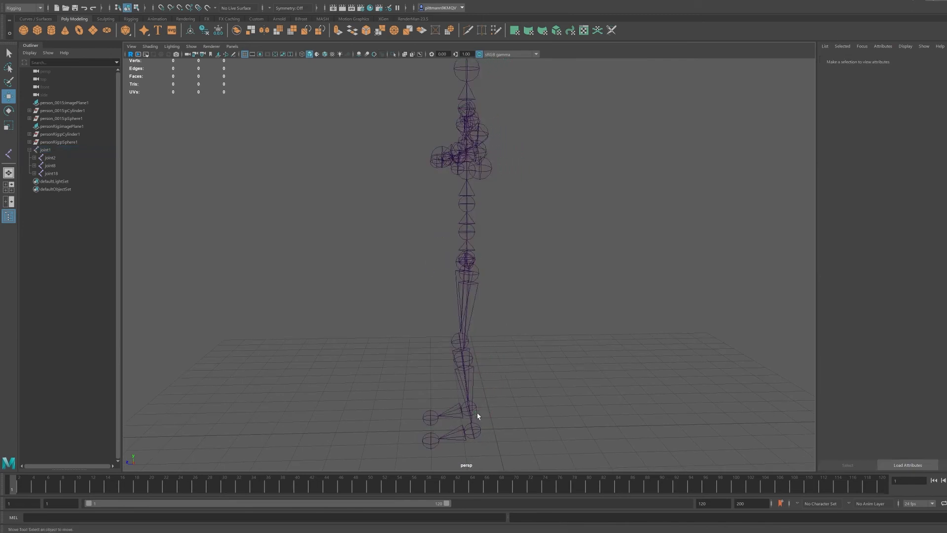
# - Pose one leg by rotating its hip joint about 16 degrees backward and tilting the ankle joint, and check the pose from several angles
pyautogui.keyDown('alt'); pyautogui.moveTo(478, 412); pyautogui.dragTo(413, 275); pyautogui.keyUp('alt')
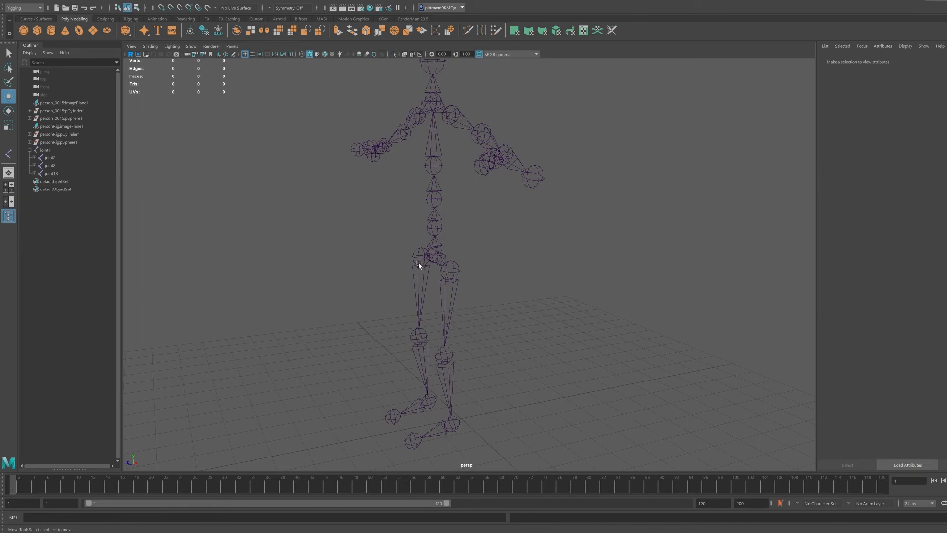
pyautogui.click(416, 268)
pyautogui.press('e')
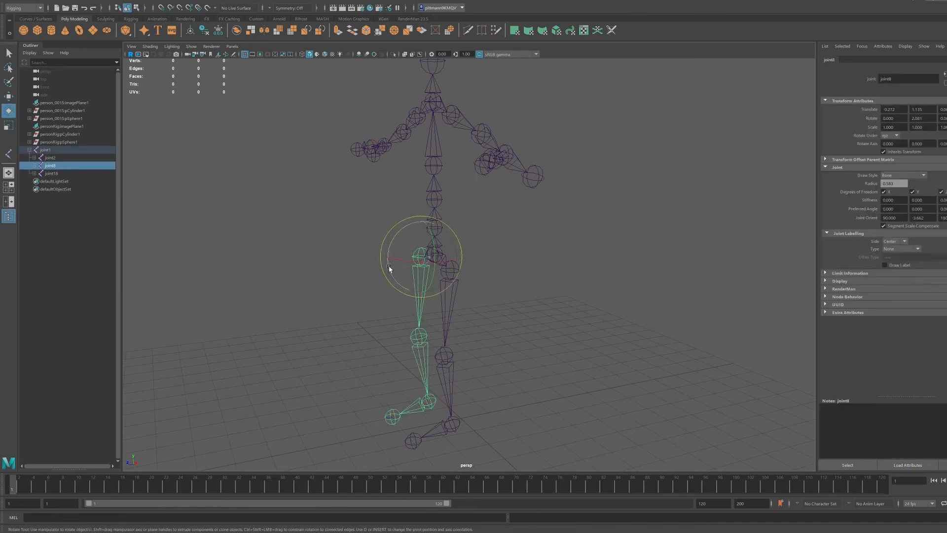
pyautogui.moveTo(392, 269); pyautogui.dragTo(405, 273)
pyautogui.click(467, 388)
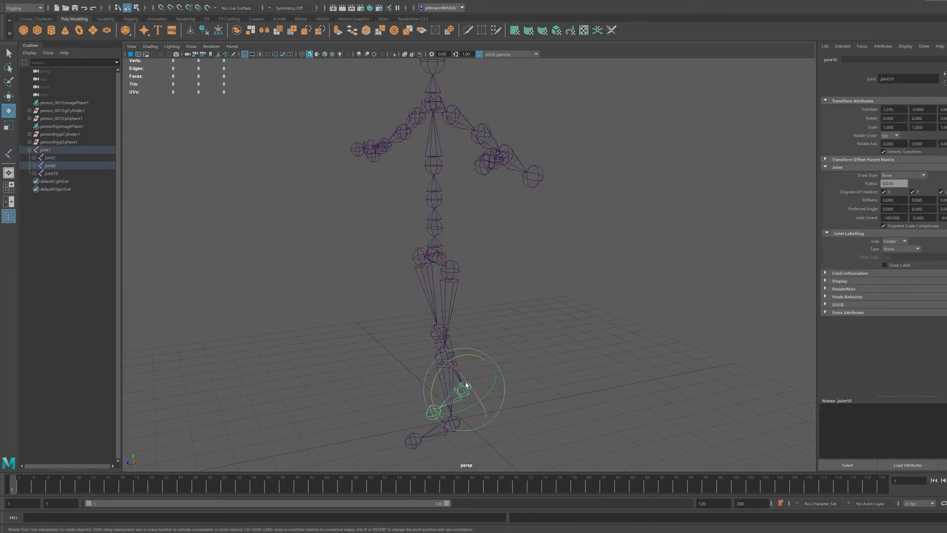
pyautogui.moveTo(430, 387); pyautogui.dragTo(434, 379)
pyautogui.keyDown('alt'); pyautogui.moveTo(434, 379); pyautogui.dragTo(464, 340); pyautogui.keyUp('alt')
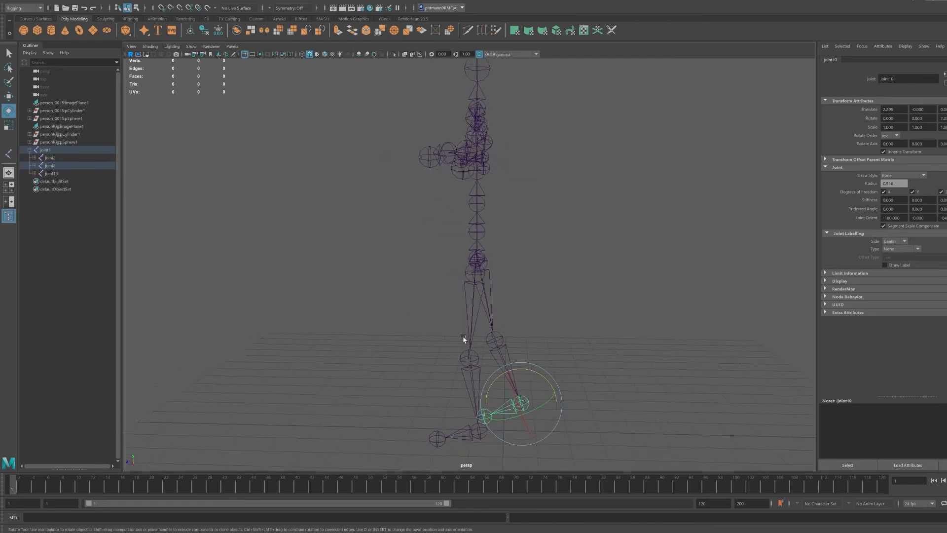
pyautogui.click(478, 276)
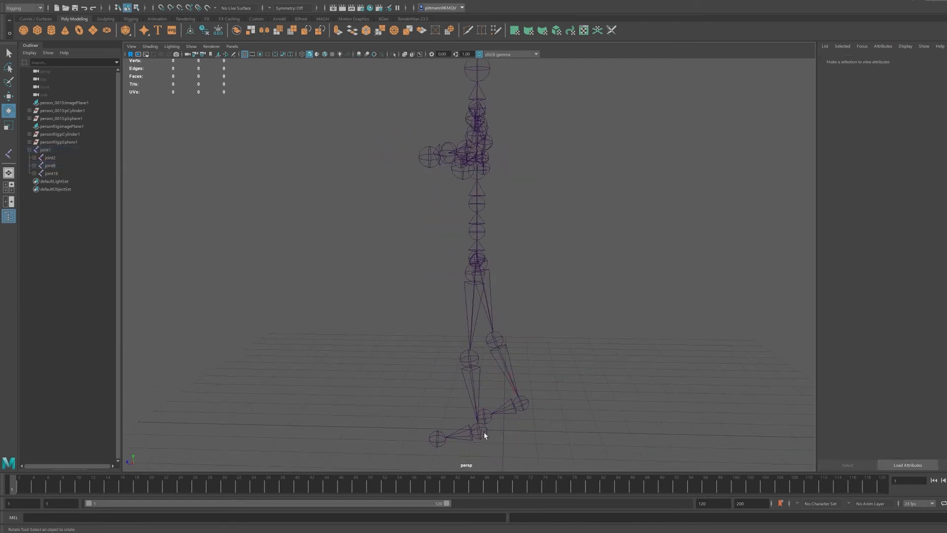
pyautogui.keyDown('alt'); pyautogui.moveTo(518, 345); pyautogui.dragTo(465, 343); pyautogui.keyUp('alt')
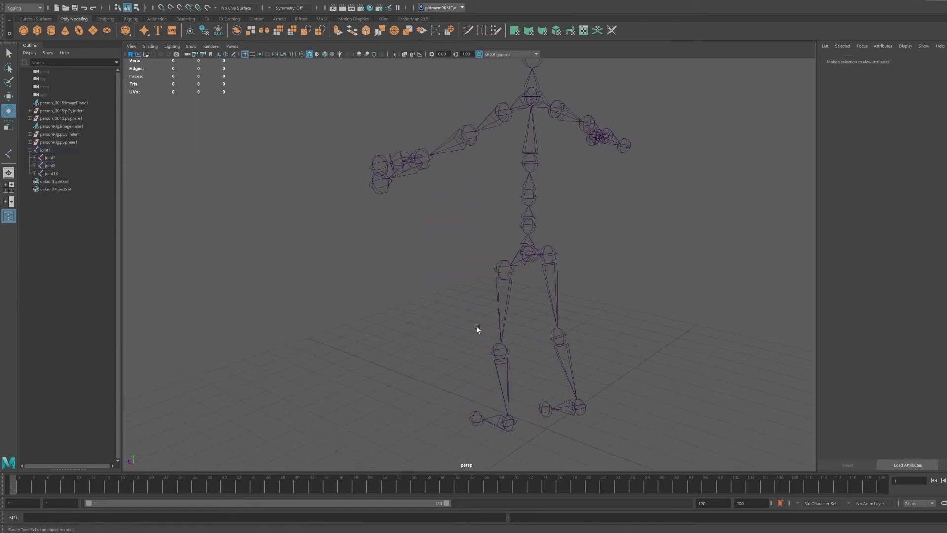
pyautogui.keyDown('alt'); pyautogui.moveTo(386, 320); pyautogui.dragTo(444, 358); pyautogui.keyUp('alt')
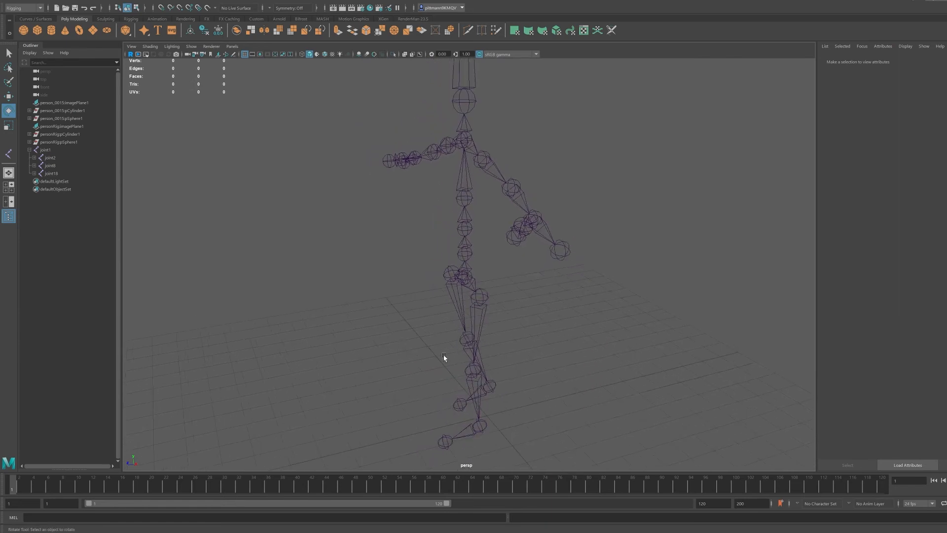
# - Undo the ankle and hip rotations and the root joint move, and reselect the root joint
pyautogui.hotkey('ctrl', 'z')
pyautogui.hotkey('ctrl', 'z')
pyautogui.hotkey('ctrl', 'z')
pyautogui.hotkey('ctrl', 'z')
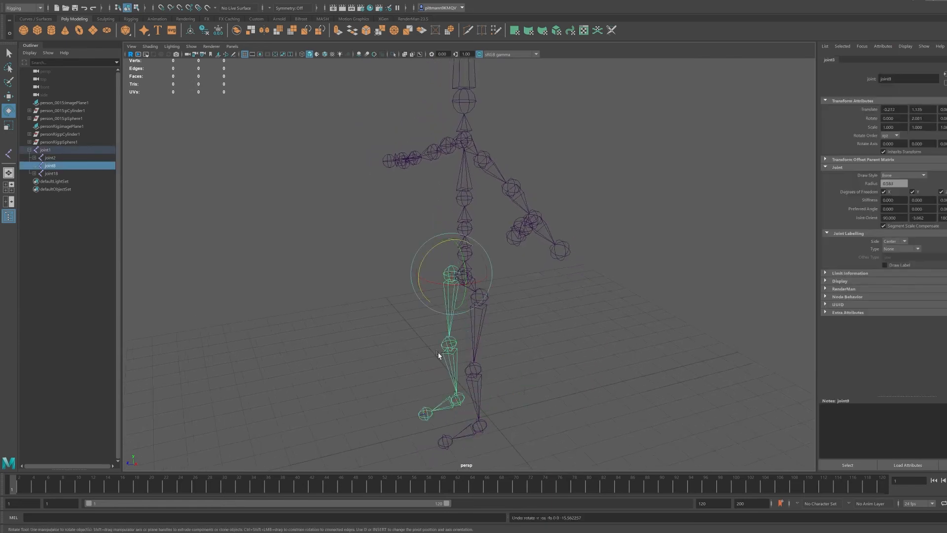
pyautogui.hotkey('ctrl', 'z')
pyautogui.hotkey('ctrl', 'z')
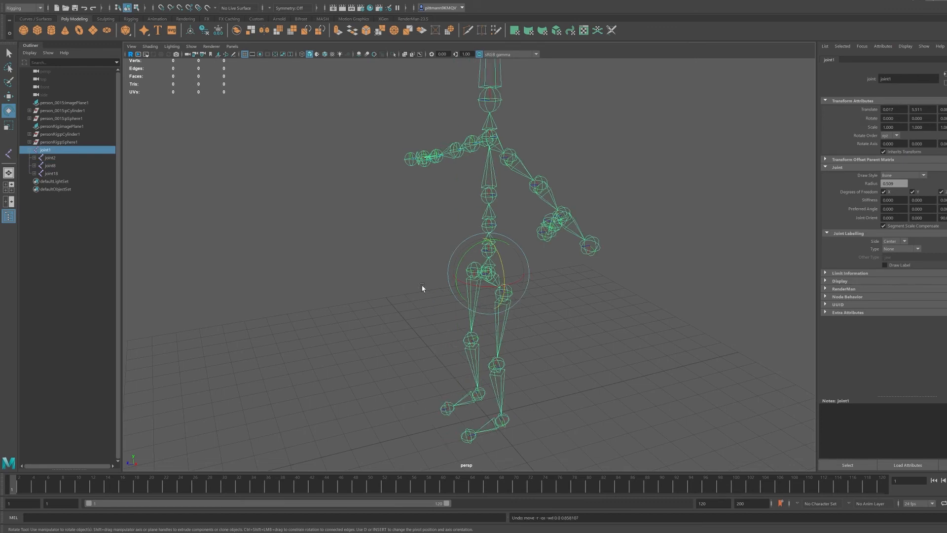
pyautogui.click(361, 254)
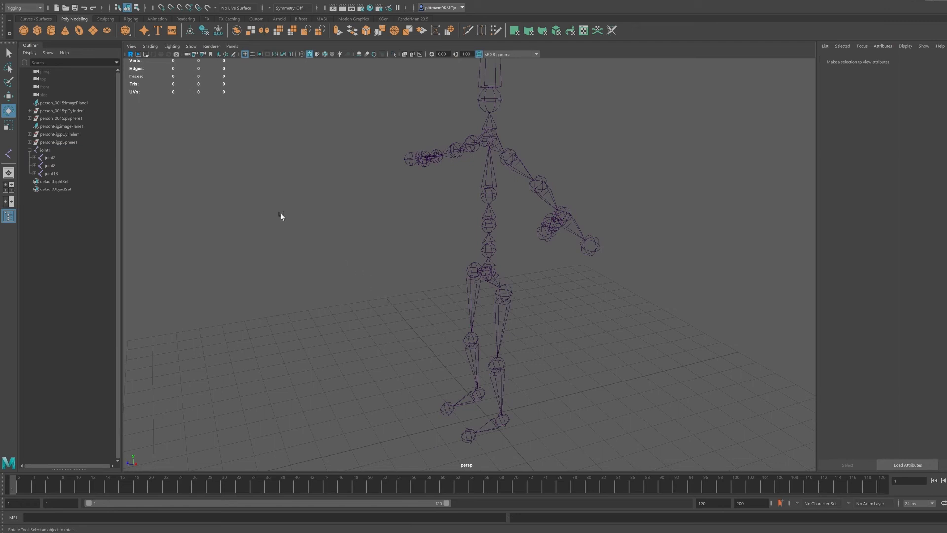
pyautogui.click(484, 272)
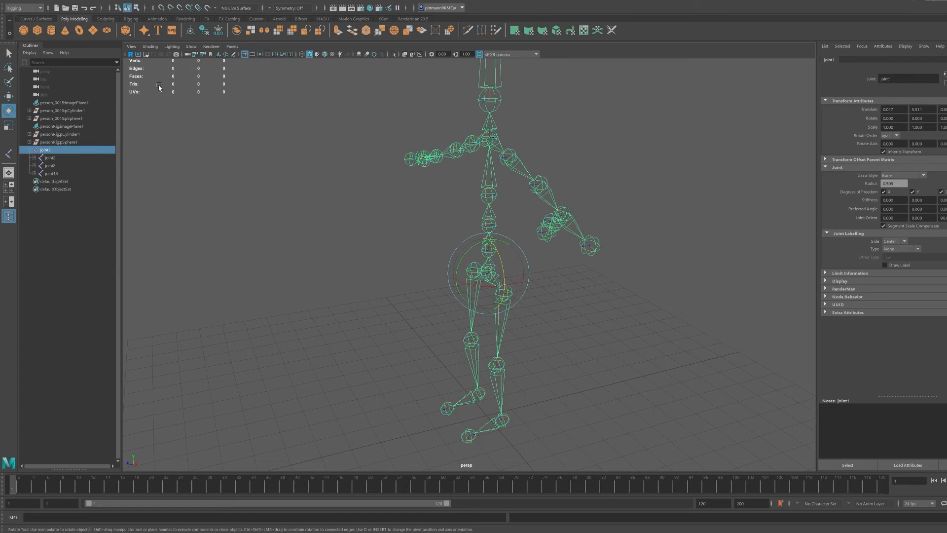
# - Create an IK handle from one leg's hip joint to its ankle joint and move it forward and up to bend the leg
pyautogui.click(133, 20)
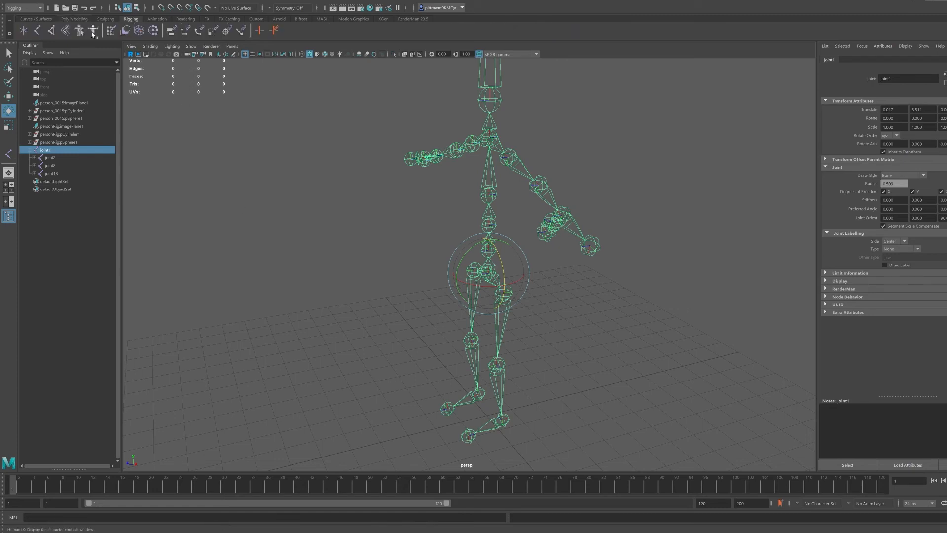
pyautogui.click(52, 32)
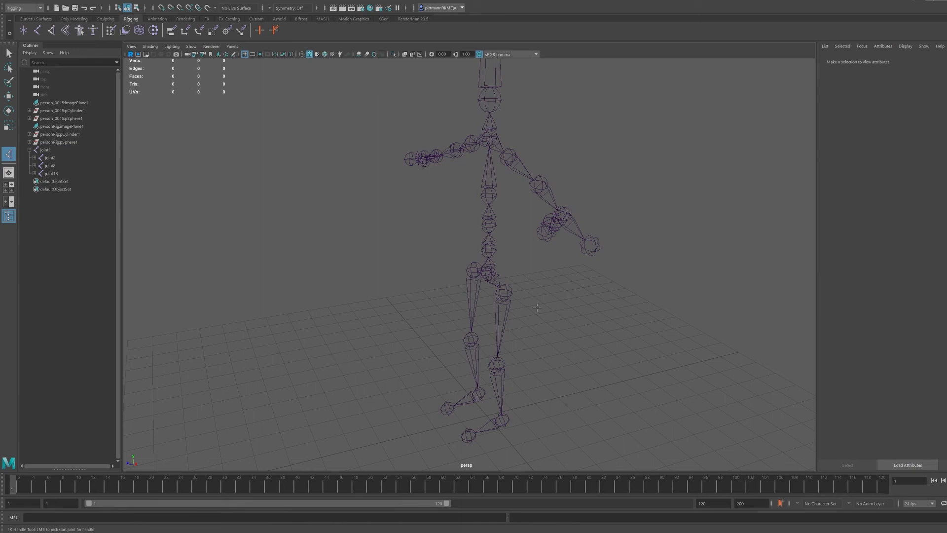
pyautogui.click(508, 290)
pyautogui.click(503, 419)
pyautogui.press('e')
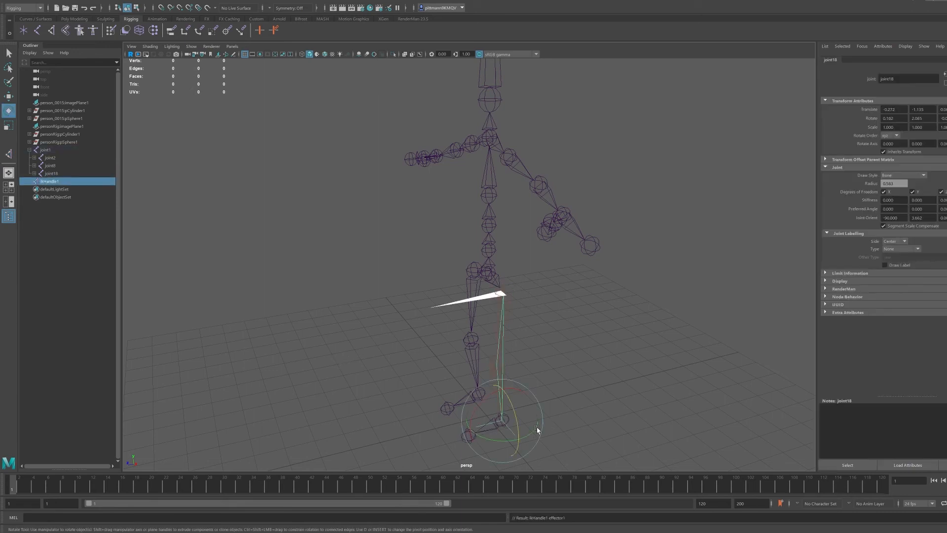
pyautogui.press('w')
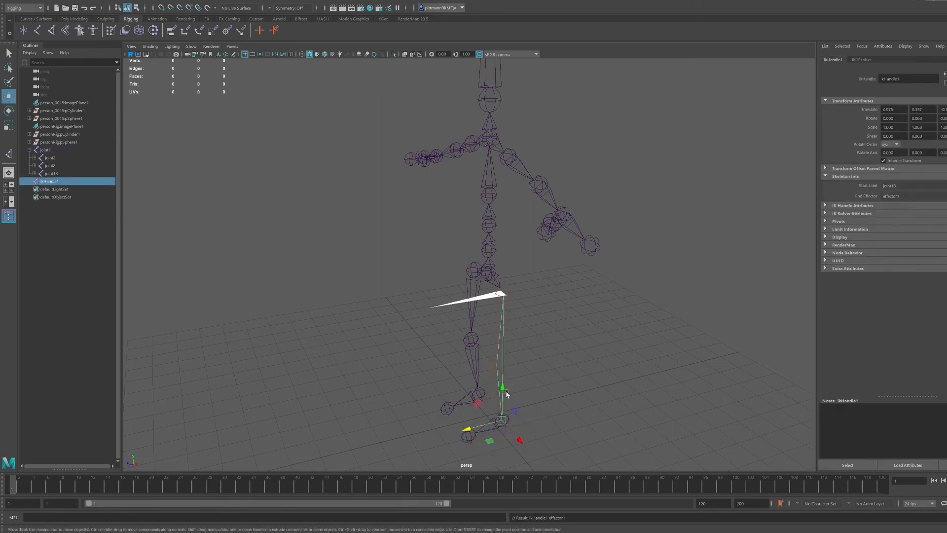
pyautogui.moveTo(505, 393); pyautogui.dragTo(398, 335)
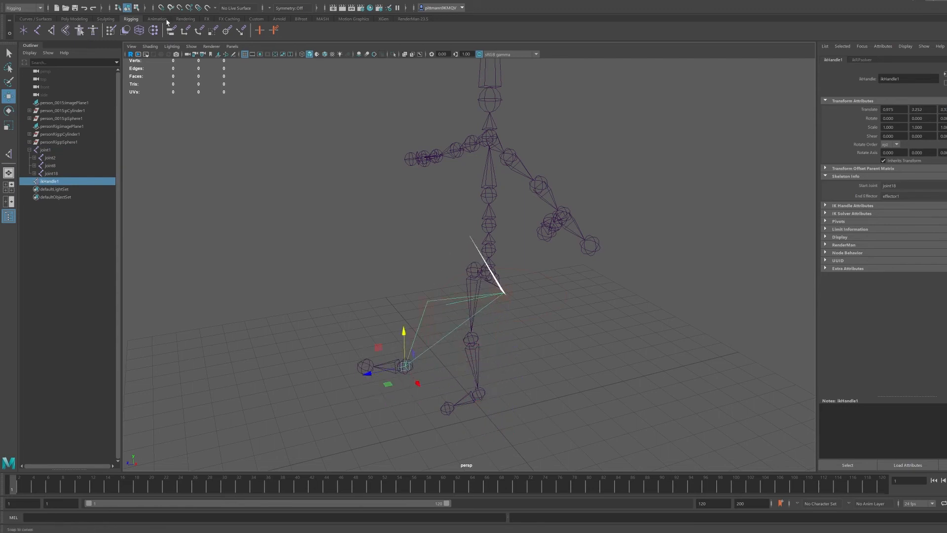
# - Hide the viewport grid, undo the IK handle moves, and clear the selection
pyautogui.click(245, 54)
pyautogui.keyDown('alt'); pyautogui.moveTo(404, 375); pyautogui.dragTo(444, 382); pyautogui.keyUp('alt')
pyautogui.hotkey('ctrl', 'z')
pyautogui.hotkey('ctrl', 'z')
pyautogui.hotkey('ctrl', 'z')
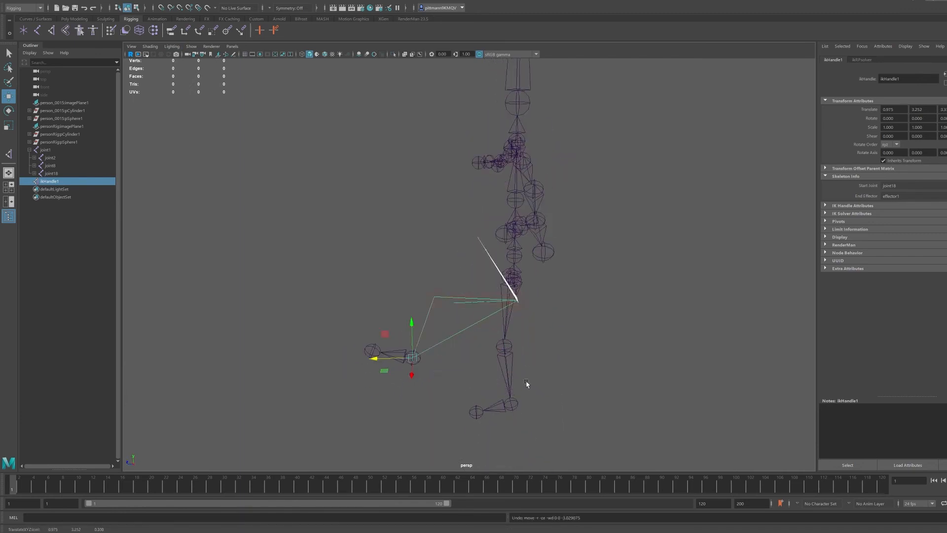
pyautogui.hotkey('ctrl', 'z')
pyautogui.click(675, 317)
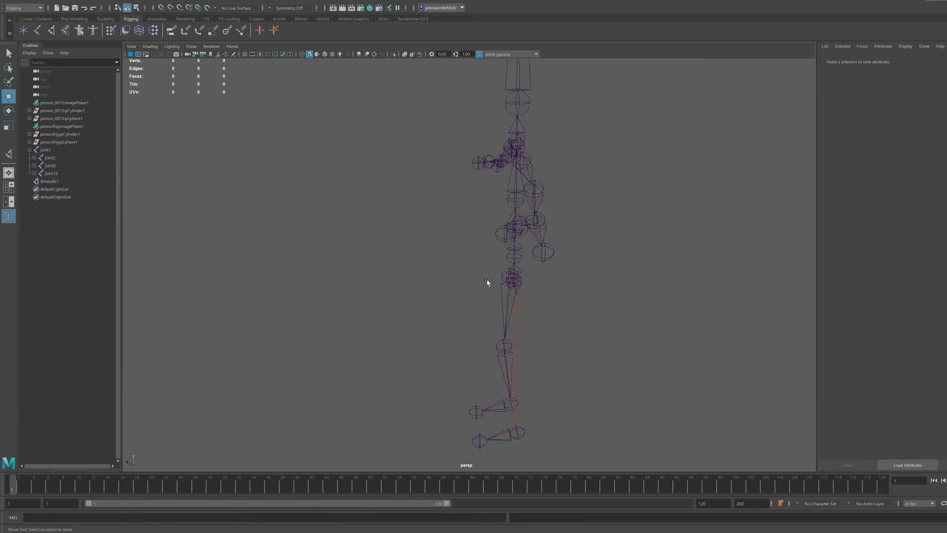
# - Try moving the ankle joint of the leg without an IK handle backward and up, and undo the move for comparison
pyautogui.keyDown('alt'); pyautogui.moveTo(487, 281); pyautogui.dragTo(429, 330); pyautogui.keyUp('alt')
pyautogui.click(473, 297)
pyautogui.click(467, 428)
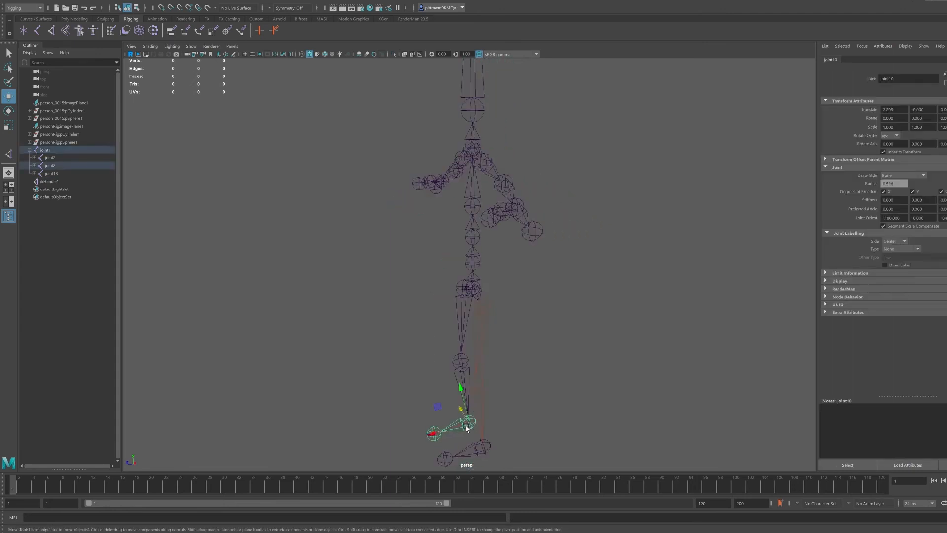
pyautogui.moveTo(441, 432); pyautogui.dragTo(504, 429)
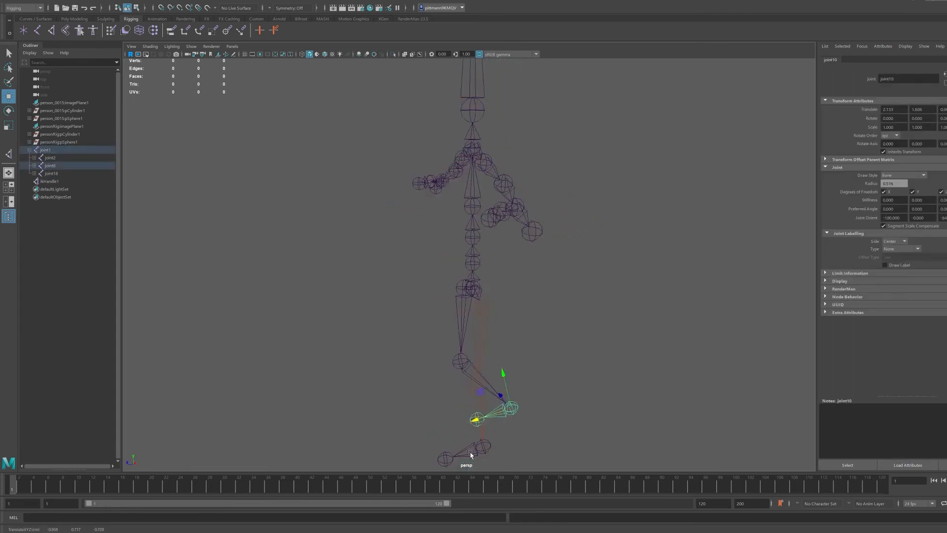
pyautogui.hotkey('ctrl', 'z')
pyautogui.hotkey('ctrl', 'z')
pyautogui.hotkey('ctrl', 'z')
pyautogui.click(513, 423)
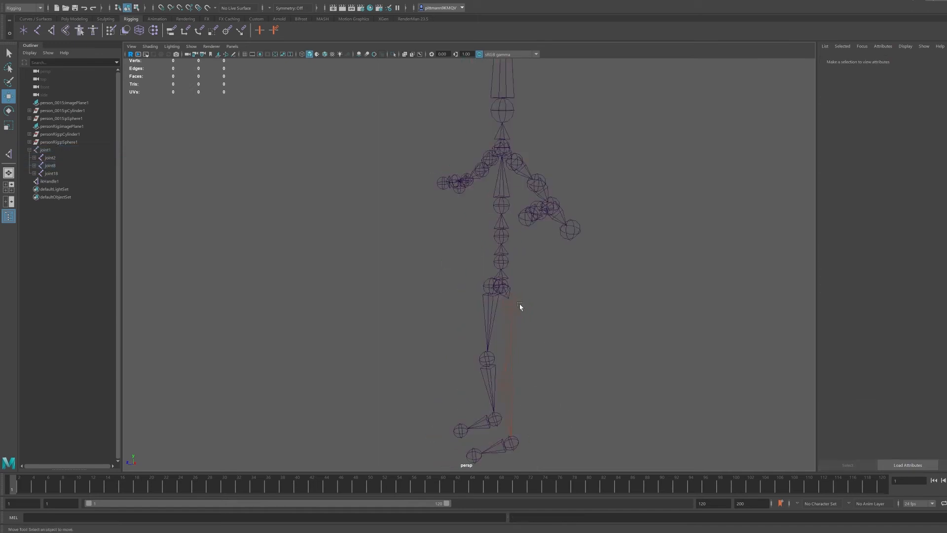
# - Reselect the IK handle at the other ankle and move it forward and up to raise the knee
pyautogui.click(509, 444)
pyautogui.click(523, 454)
pyautogui.click(523, 455)
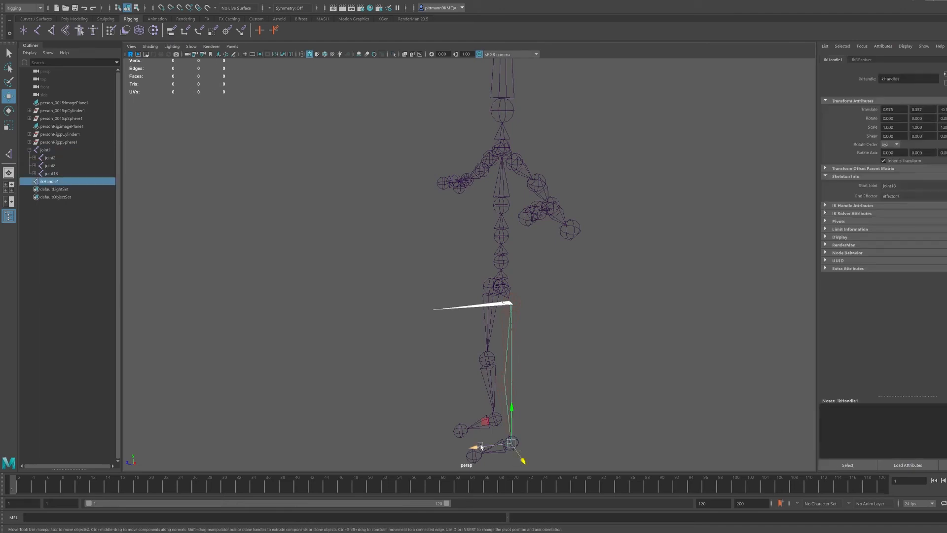
pyautogui.moveTo(520, 457); pyautogui.dragTo(442, 332)
pyautogui.keyDown('alt'); pyautogui.moveTo(355, 320); pyautogui.dragTo(403, 332); pyautogui.keyUp('alt')
# - Undo the IK handle moves, the selections and the creation of the IK handle
pyautogui.hotkey('ctrl', 'z')
pyautogui.hotkey('ctrl', 'z')
pyautogui.hotkey('ctrl', 'z')
pyautogui.hotkey('ctrl', 'z')
pyautogui.hotkey('ctrl', 'z')
pyautogui.hotkey('ctrl', 'z')
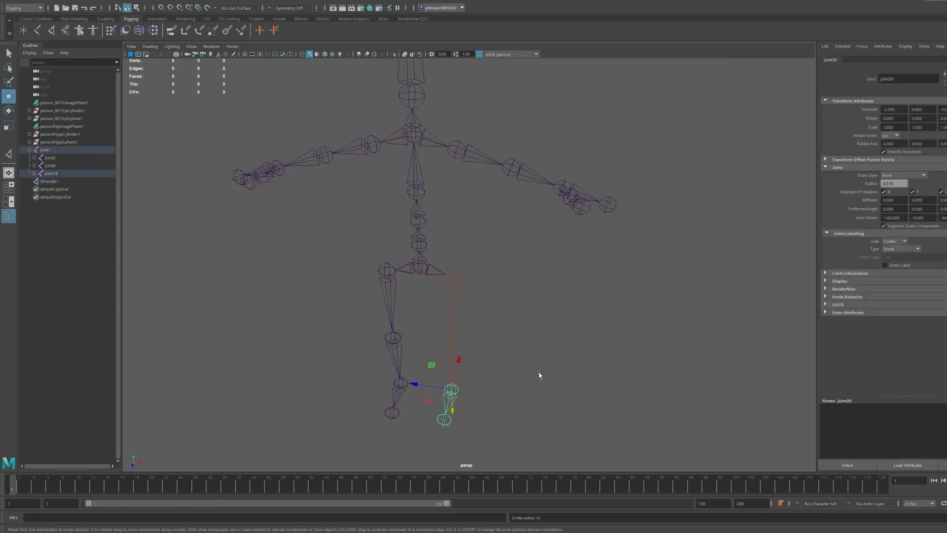
pyautogui.hotkey('ctrl', 'z')
pyautogui.hotkey('ctrl', 'z')
pyautogui.hotkey('ctrl', 'z')
pyautogui.hotkey('ctrl', 'z')
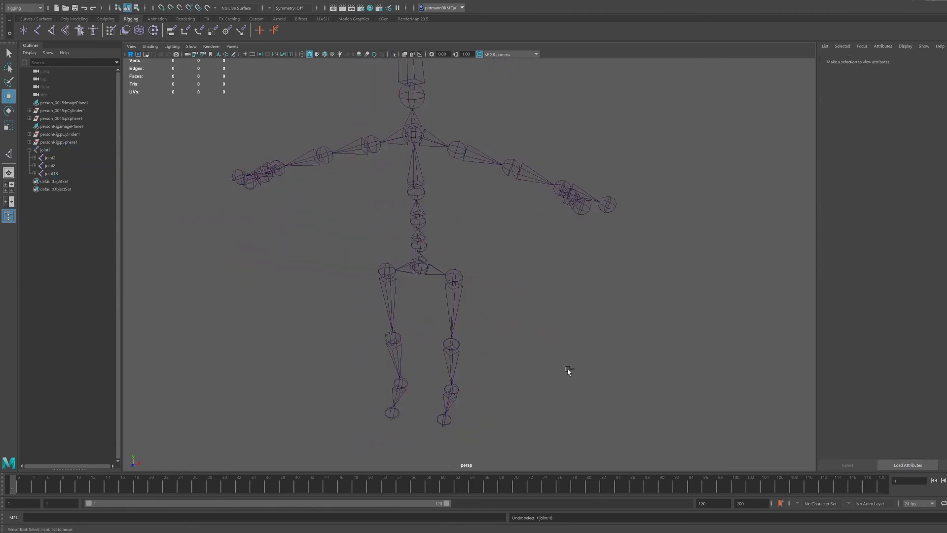
# - Create an IK handle on the same leg with the IK Handle tool, using the hip as start joint and the ankle as end joint
pyautogui.keyDown('alt'); pyautogui.moveTo(509, 386); pyautogui.dragTo(490, 367); pyautogui.keyUp('alt')
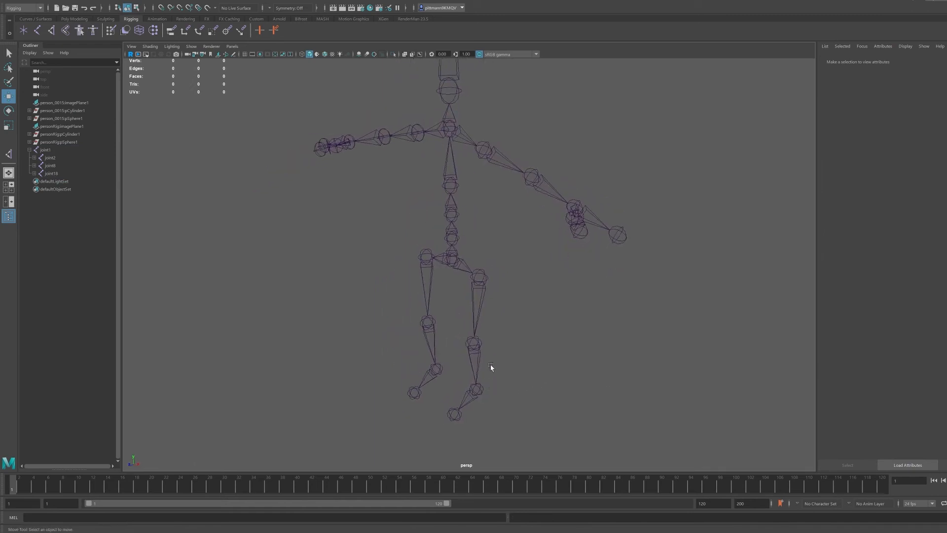
pyautogui.moveTo(470, 313)
pyautogui.keyDown('alt'); pyautogui.mouseDown()
pyautogui.moveTo(469, 303)
pyautogui.moveTo(472, 359)
pyautogui.moveTo(463, 346)
pyautogui.moveTo(478, 358)
pyautogui.moveTo(472, 365)
pyautogui.moveTo(475, 323)
pyautogui.mouseUp(); pyautogui.keyUp('alt')
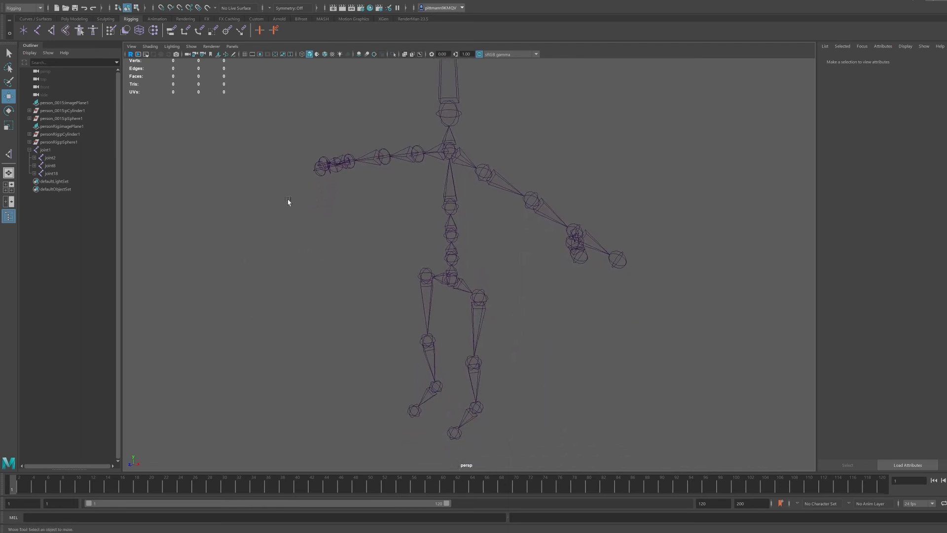
pyautogui.click(54, 29)
pyautogui.keyDown('alt'); pyautogui.moveTo(556, 403); pyautogui.dragTo(524, 393); pyautogui.keyUp('alt')
pyautogui.keyDown('alt'); pyautogui.moveTo(525, 393); pyautogui.dragTo(473, 303, button='middle'); pyautogui.keyUp('alt')
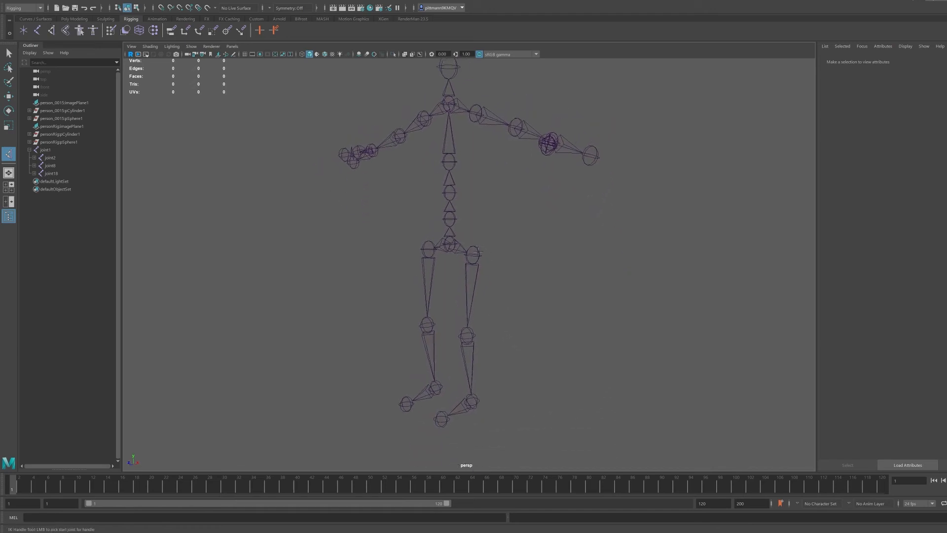
pyautogui.click(473, 253)
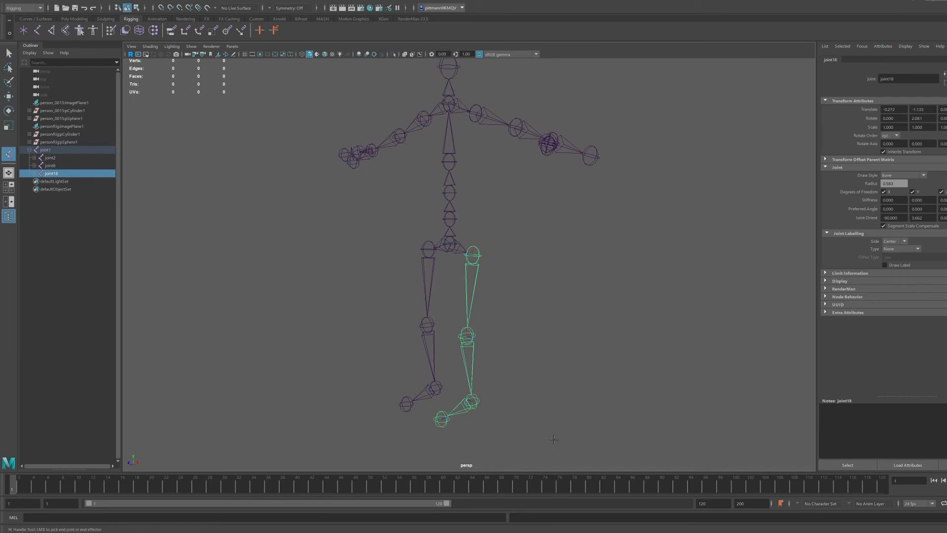
pyautogui.hotkey('ctrl', 'z')
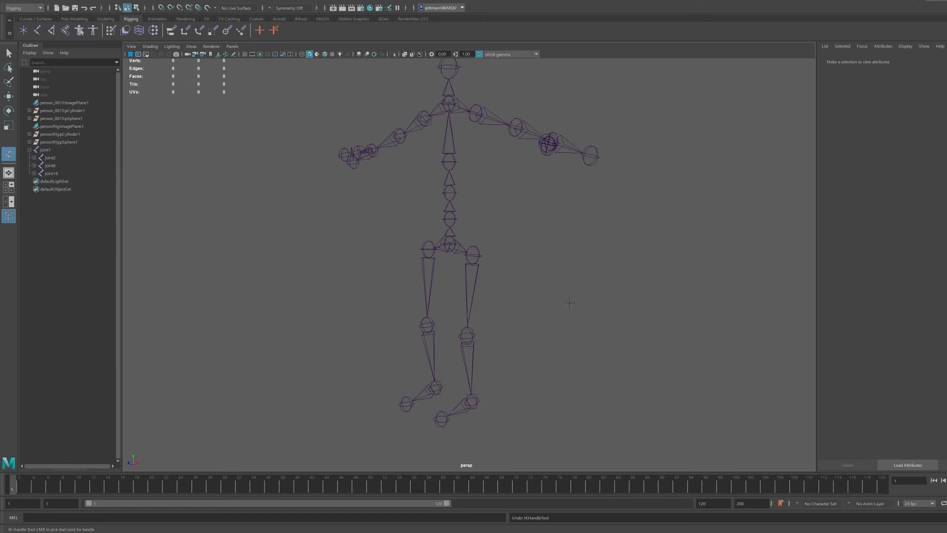
pyautogui.scroll(1, 516, 263)
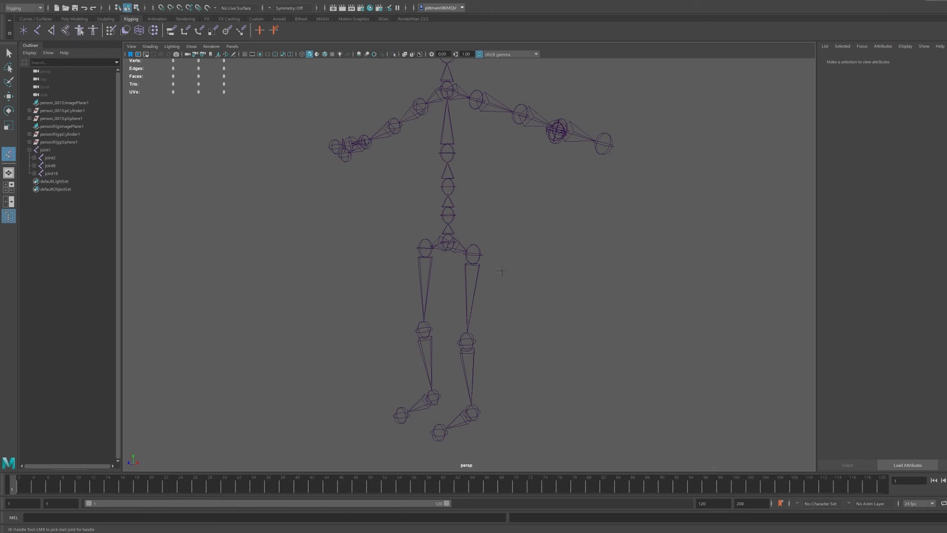
pyautogui.keyDown('alt'); pyautogui.moveTo(432, 286); pyautogui.dragTo(439, 281); pyautogui.keyUp('alt')
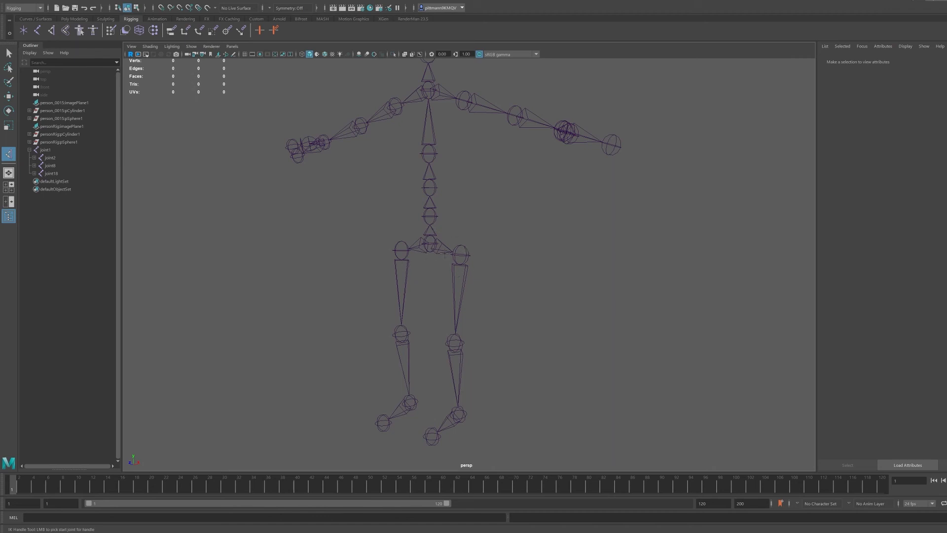
pyautogui.click(463, 254)
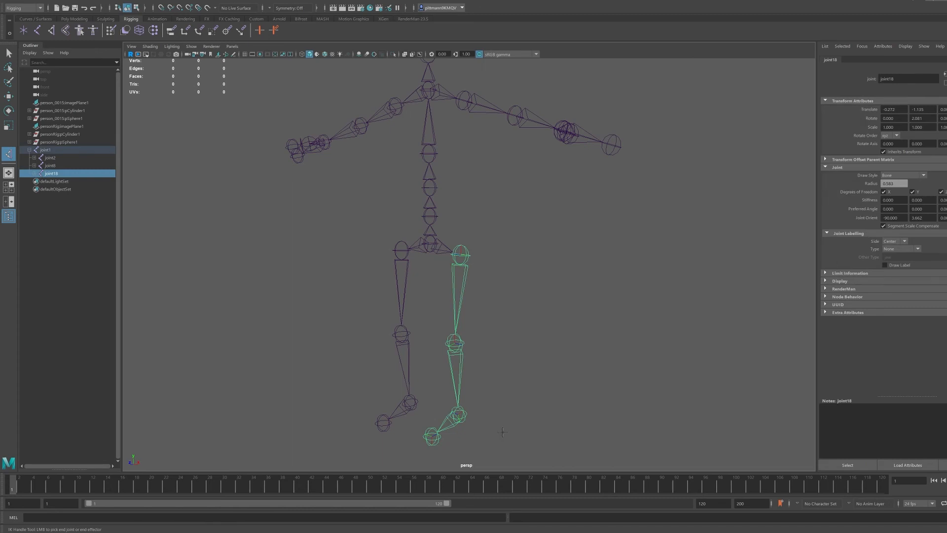
pyautogui.keyDown('alt'); pyautogui.moveTo(503, 432); pyautogui.dragTo(490, 402); pyautogui.keyUp('alt')
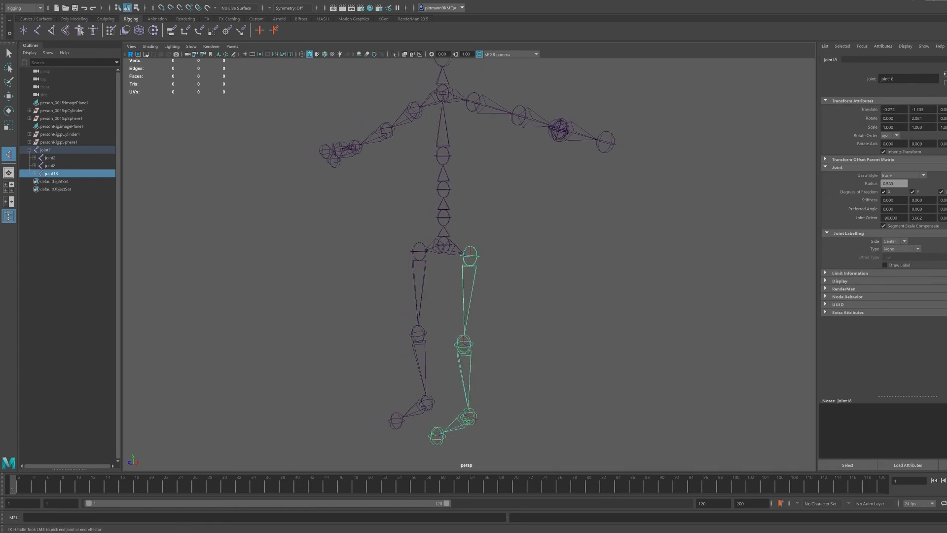
pyautogui.click(470, 417)
pyautogui.moveTo(471, 434)
pyautogui.keyDown('alt'); pyautogui.mouseDown()
pyautogui.moveTo(475, 449)
pyautogui.moveTo(459, 424)
pyautogui.mouseUp(); pyautogui.keyUp('alt')
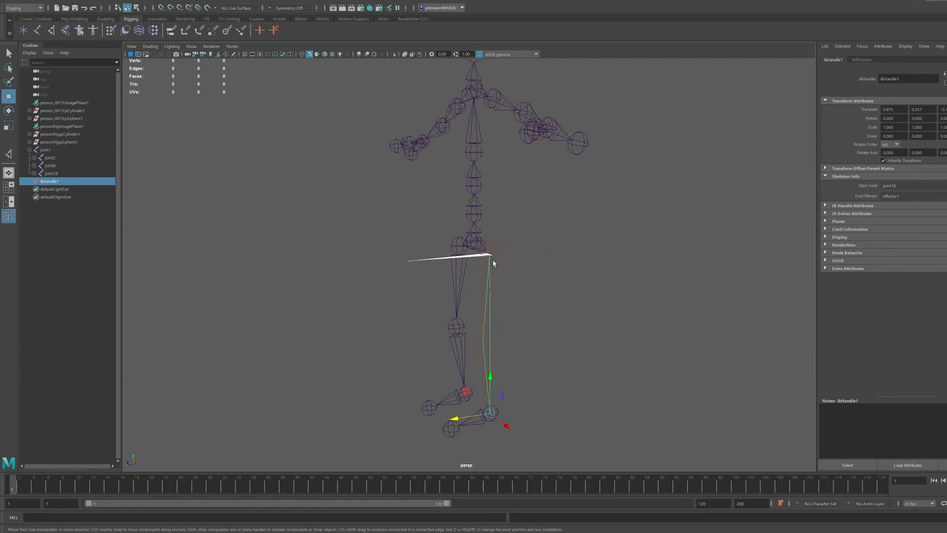
# - Raise and lower the IK handle vertically to bend the knee, leaving it at about 1.61 in Y
pyautogui.keyDown('alt'); pyautogui.moveTo(520, 368); pyautogui.dragTo(498, 347); pyautogui.keyUp('alt')
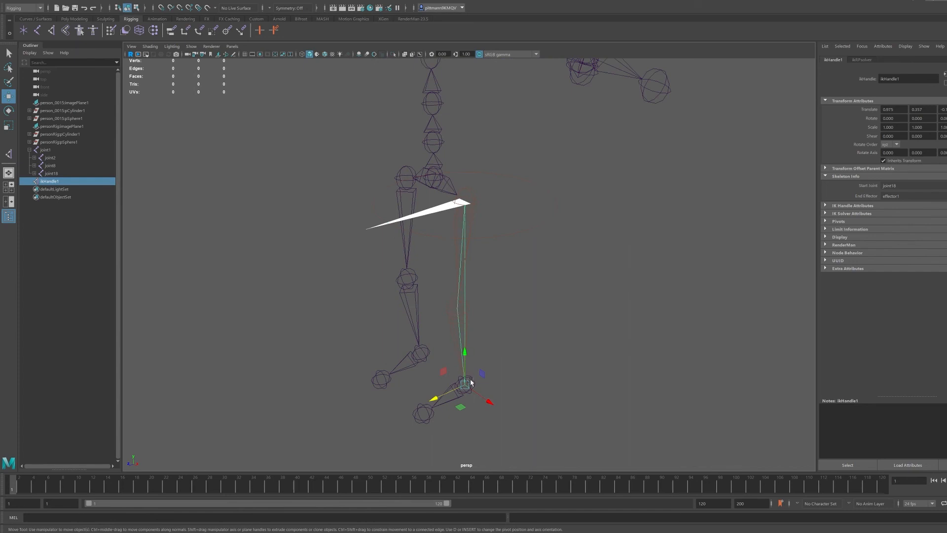
pyautogui.keyDown('alt'); pyautogui.moveTo(459, 312); pyautogui.dragTo(463, 242); pyautogui.keyUp('alt')
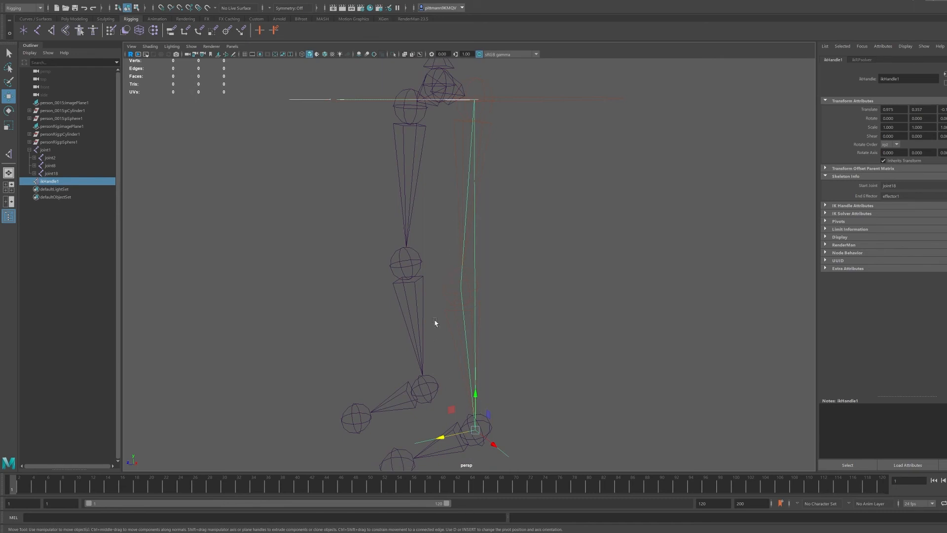
pyautogui.moveTo(473, 397); pyautogui.dragTo(465, 260)
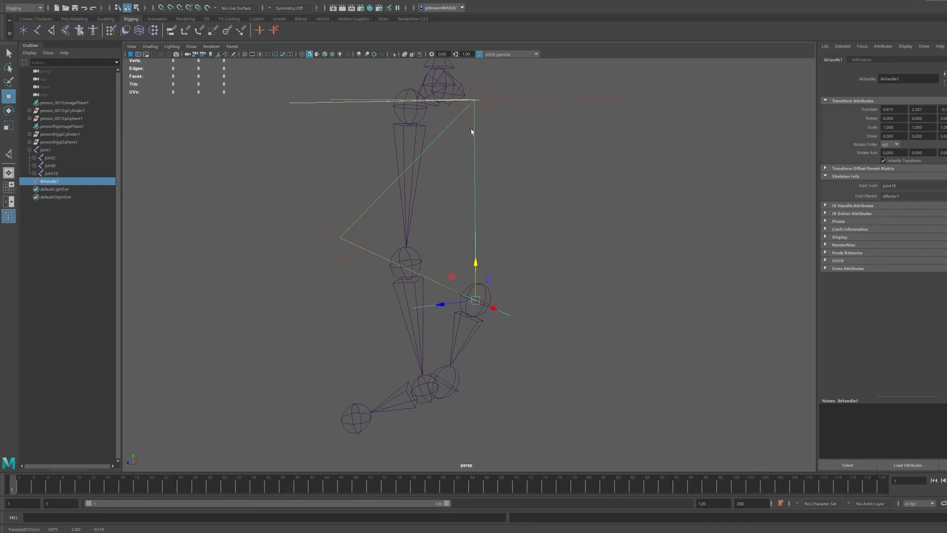
pyautogui.moveTo(475, 263); pyautogui.dragTo(479, 372)
pyautogui.keyDown('alt'); pyautogui.moveTo(419, 254); pyautogui.dragTo(488, 271); pyautogui.keyUp('alt')
pyautogui.moveTo(476, 374); pyautogui.dragTo(423, 348)
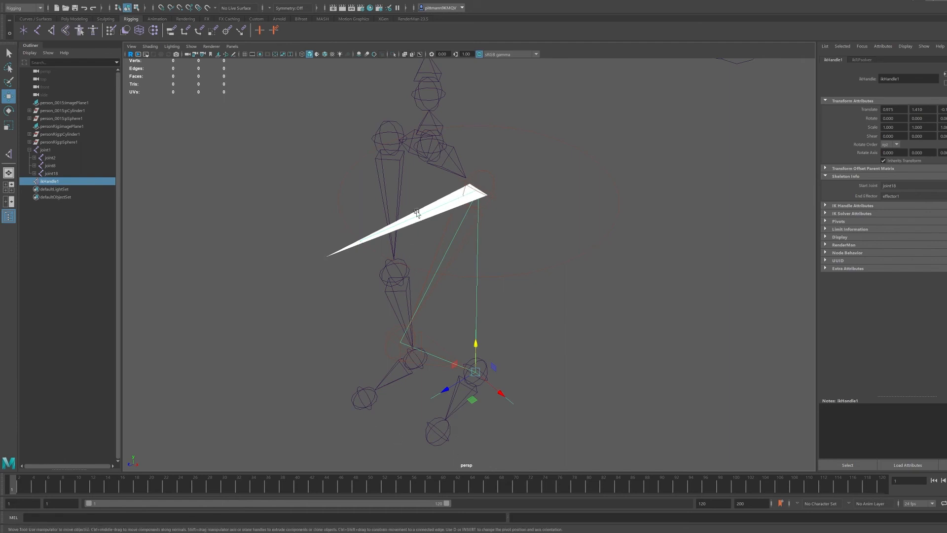
# - Try selecting the leg joints, reselect the IK handle, and raise it to about 4.38 in Y to fold the leg
pyautogui.click(398, 264)
pyautogui.click(454, 198)
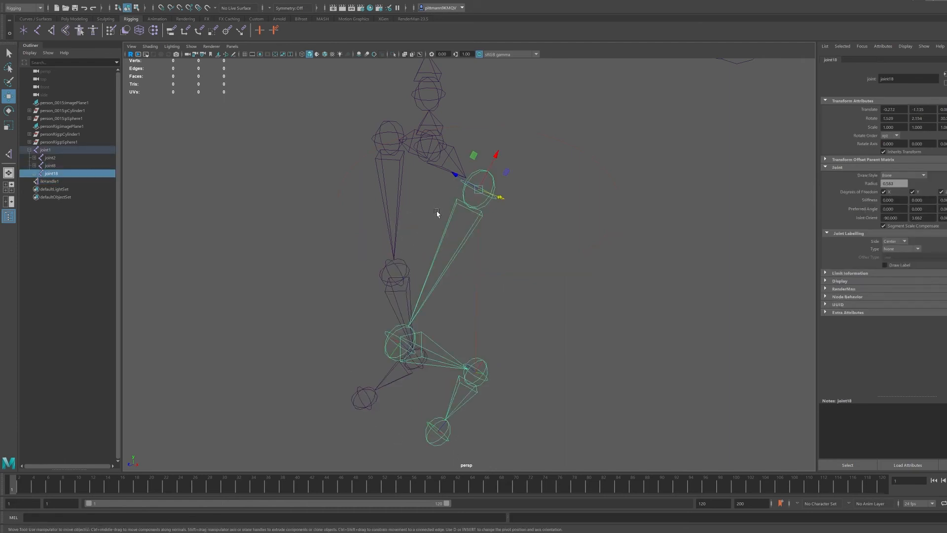
pyautogui.click(482, 224)
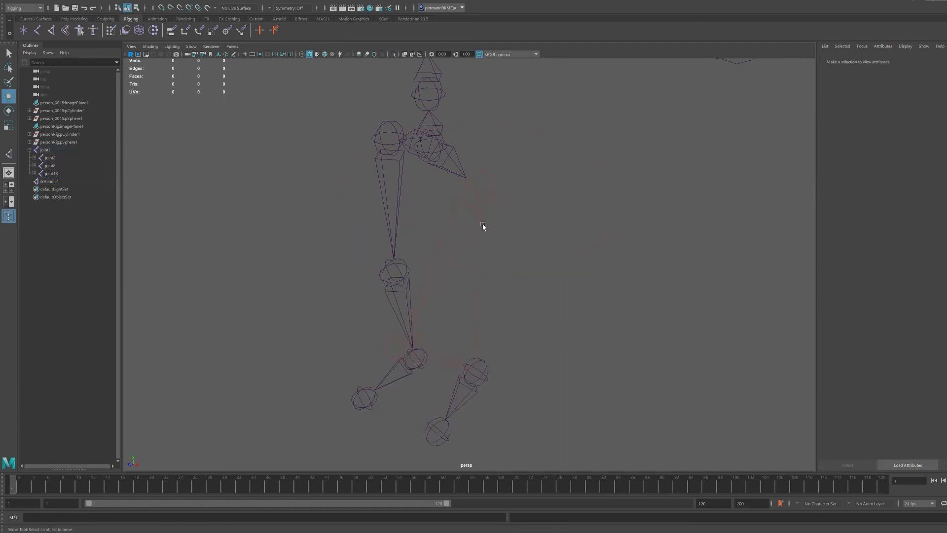
pyautogui.click(500, 393)
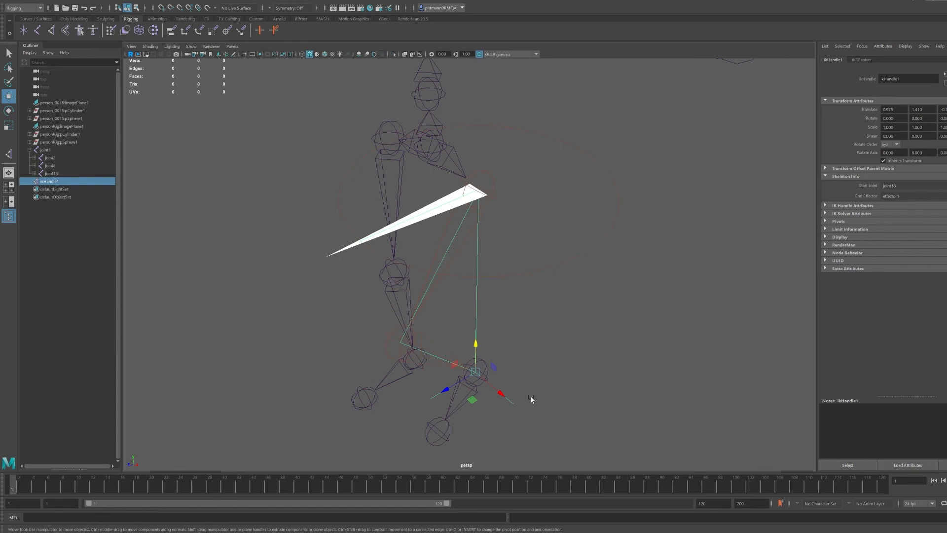
pyautogui.keyDown('alt'); pyautogui.moveTo(531, 398); pyautogui.dragTo(476, 113); pyautogui.keyUp('alt')
pyautogui.keyDown('alt'); pyautogui.moveTo(421, 207); pyautogui.dragTo(522, 108); pyautogui.keyUp('alt')
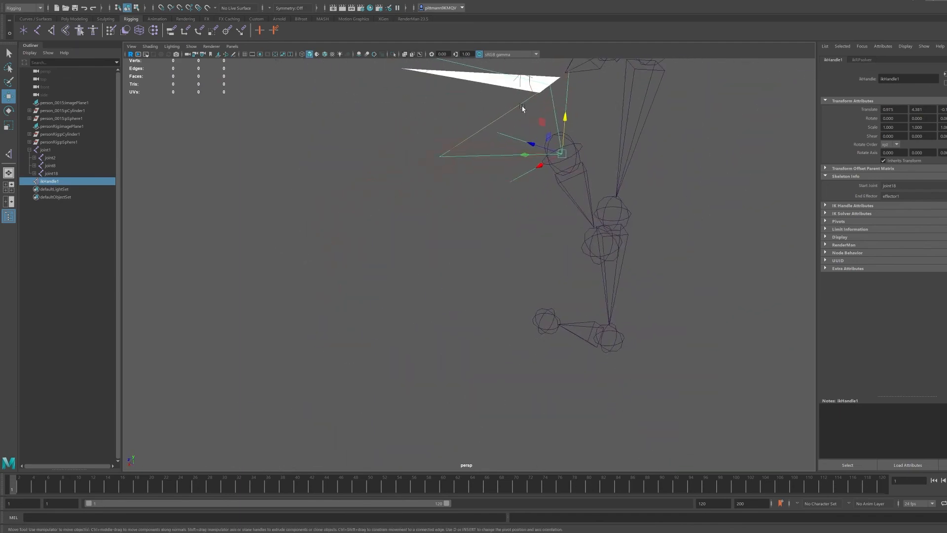
# - Try raising the IK handle further, to about 5 in Y at hip height, and bring it back to about 4.38
pyautogui.click(572, 85)
pyautogui.click(563, 156)
pyautogui.hotkey('ctrl', 'z')
pyautogui.hotkey('ctrl', 'z')
pyautogui.moveTo(564, 117); pyautogui.dragTo(527, 152)
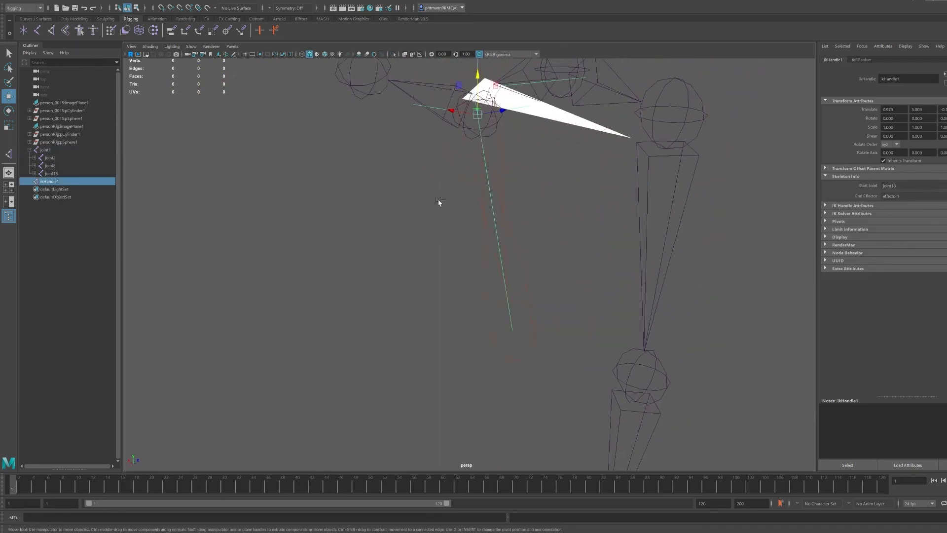
pyautogui.keyDown('alt'); pyautogui.moveTo(463, 195); pyautogui.dragTo(488, 268); pyautogui.keyUp('alt')
pyautogui.keyDown('alt'); pyautogui.moveTo(509, 212); pyautogui.dragTo(530, 291, button='middle'); pyautogui.keyUp('alt')
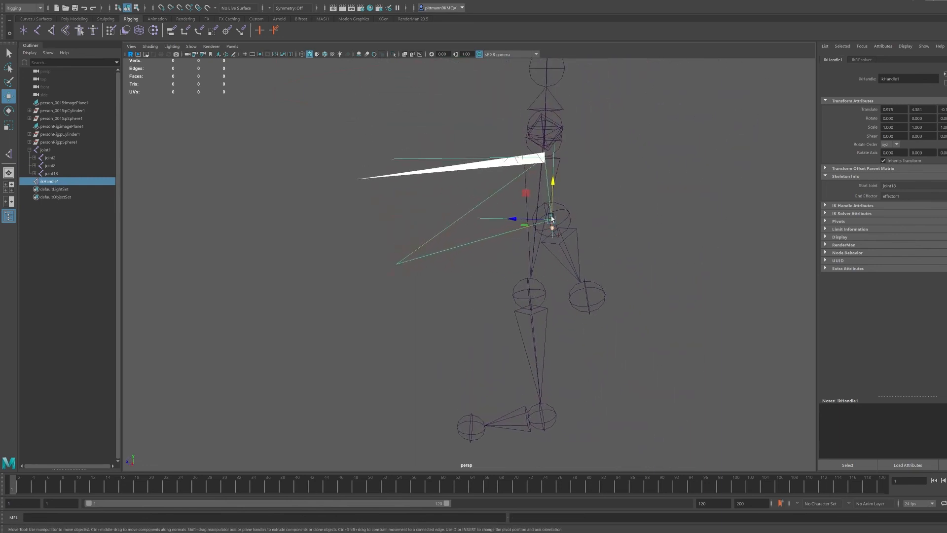
# - Try lowering the IK handle toward the floor, and undo the handle moves and selections back to the slightly bent leg
pyautogui.moveTo(553, 185); pyautogui.dragTo(523, 448)
pyautogui.hotkey('ctrl', 'z')
pyautogui.hotkey('ctrl', 'z')
pyautogui.hotkey('ctrl', 'z')
pyautogui.hotkey('ctrl', 'z')
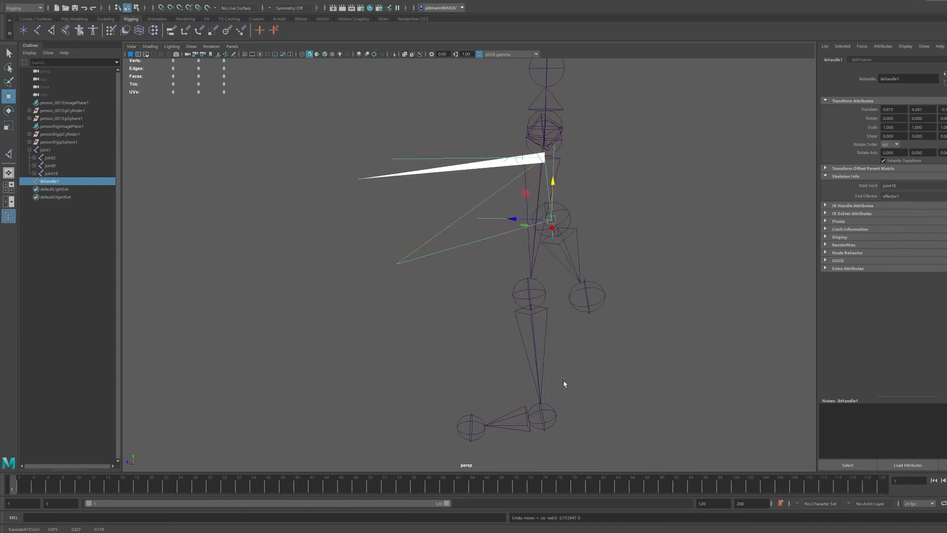
pyautogui.hotkey('ctrl', 'z')
pyautogui.hotkey('ctrl', 'z')
pyautogui.hotkey('ctrl', 'z')
pyautogui.hotkey('ctrl', 'z')
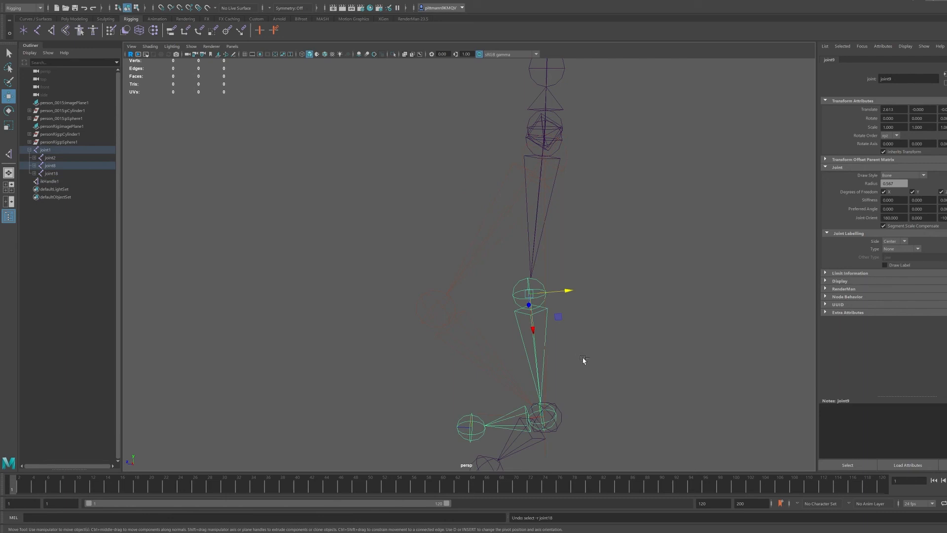
# - Undo the remaining IK handle moves on the leg and remove the handle so both legs return to plain joint chains
pyautogui.hotkey('ctrl', 'z')
pyautogui.hotkey('ctrl', 'z')
pyautogui.hotkey('ctrl', 'z')
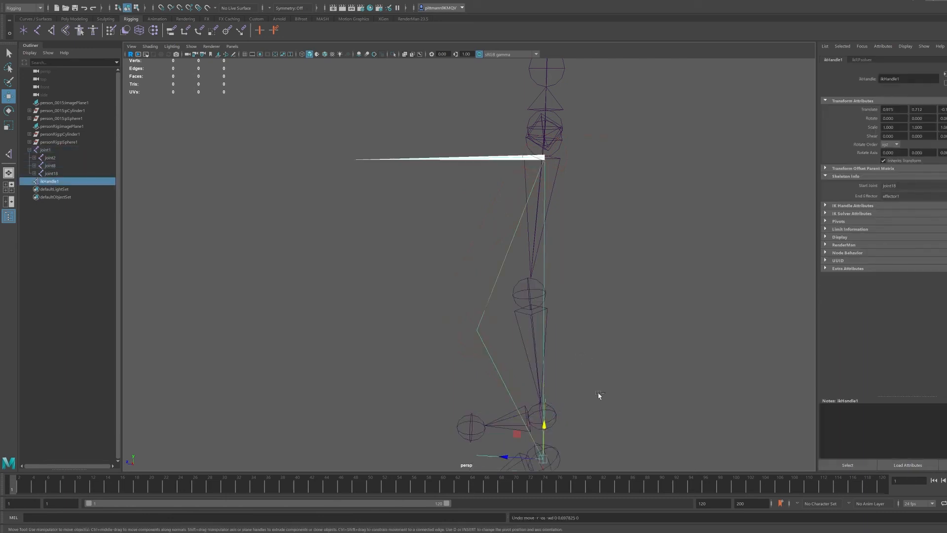
pyautogui.keyDown('alt'); pyautogui.moveTo(422, 381); pyautogui.dragTo(481, 298, button='middle'); pyautogui.keyUp('alt')
pyautogui.hotkey('ctrl', 'z')
pyautogui.hotkey('ctrl', 'z')
pyautogui.hotkey('ctrl', 'z')
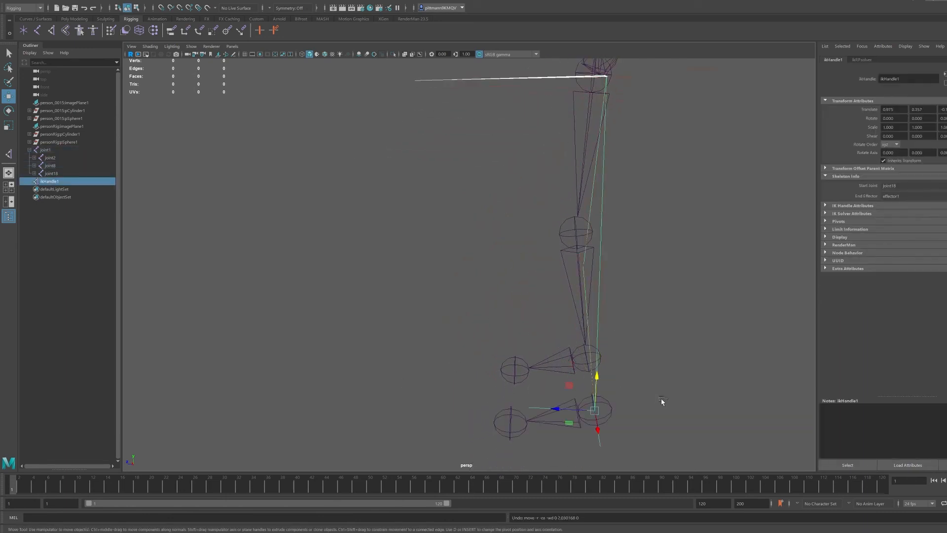
pyautogui.keyDown('alt'); pyautogui.moveTo(649, 360); pyautogui.dragTo(543, 332); pyautogui.keyUp('alt')
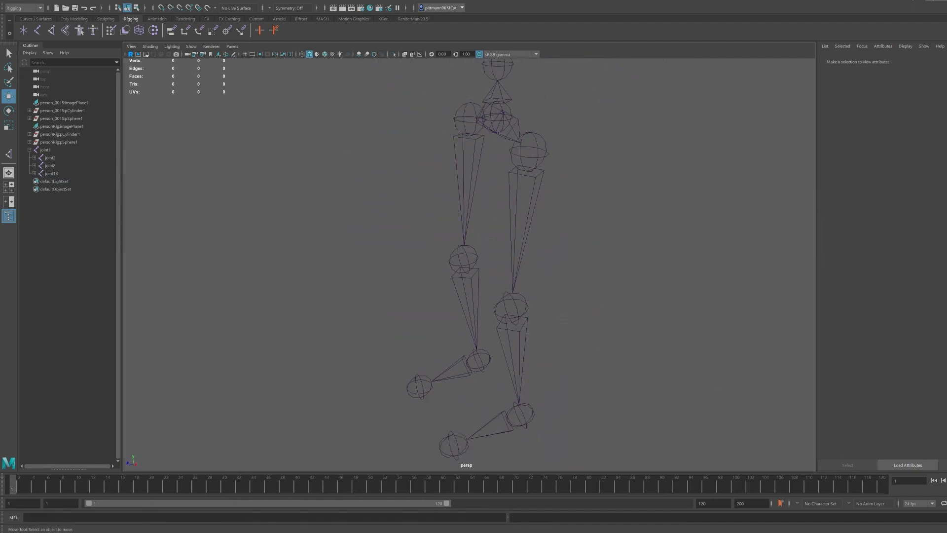
# - Create an IK handle from the hip joint to the ankle joint of the character's left leg, and test raising it
pyautogui.click(52, 30)
pyautogui.click(523, 417)
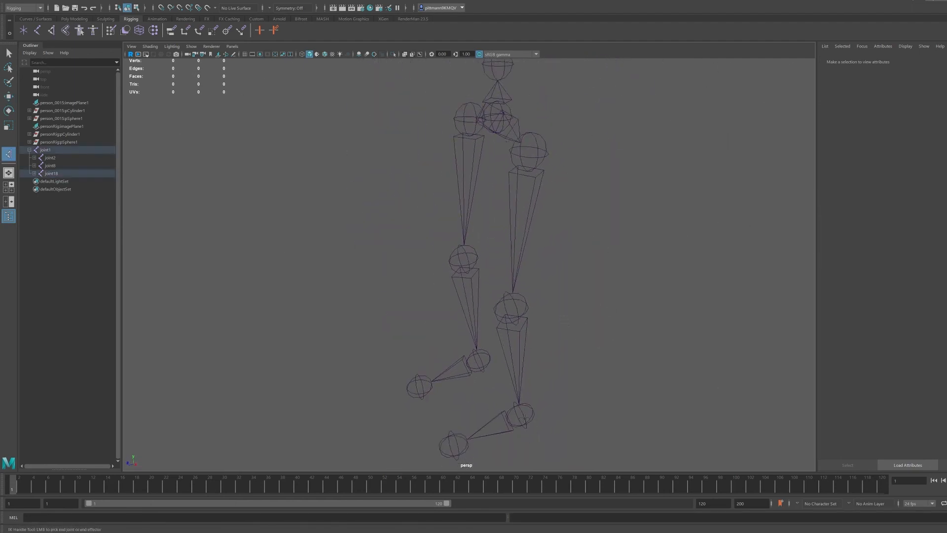
pyautogui.hotkey('ctrl', 'z')
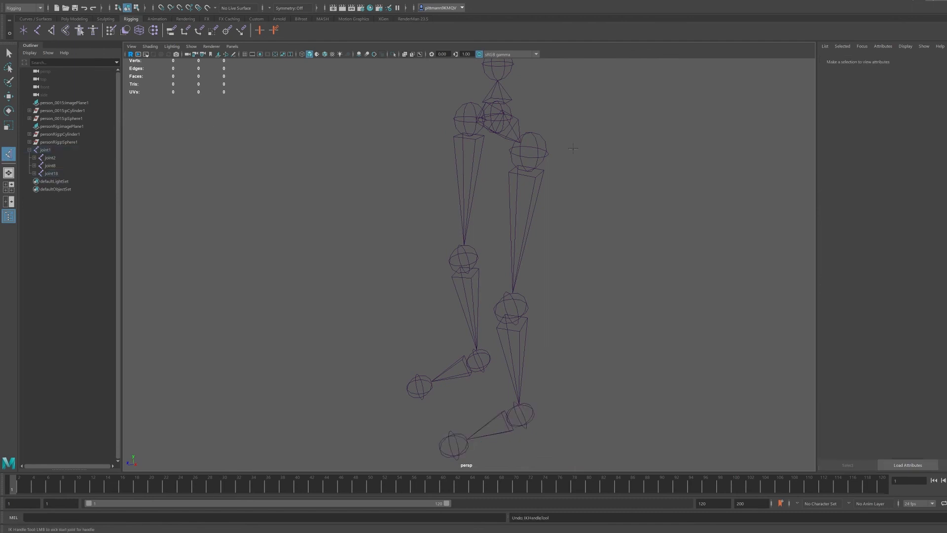
pyautogui.click(544, 143)
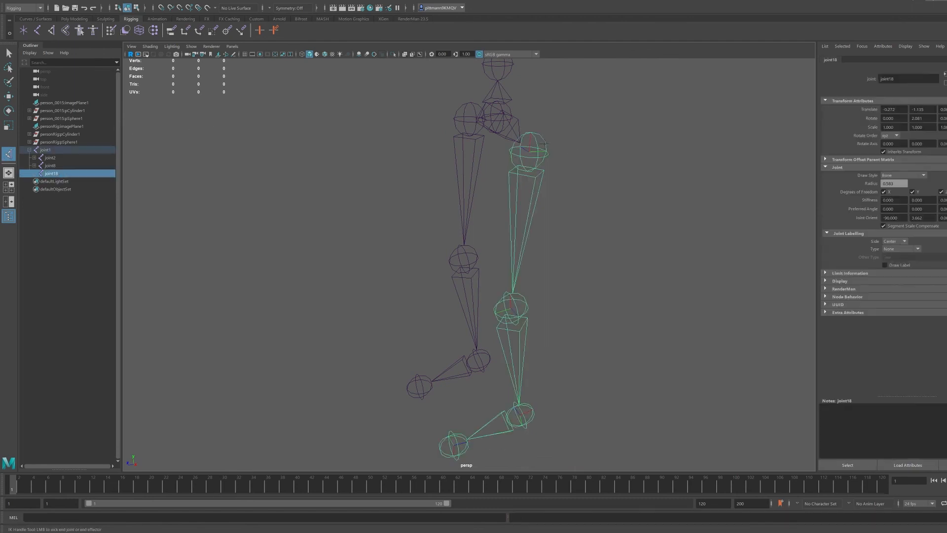
pyautogui.click(531, 412)
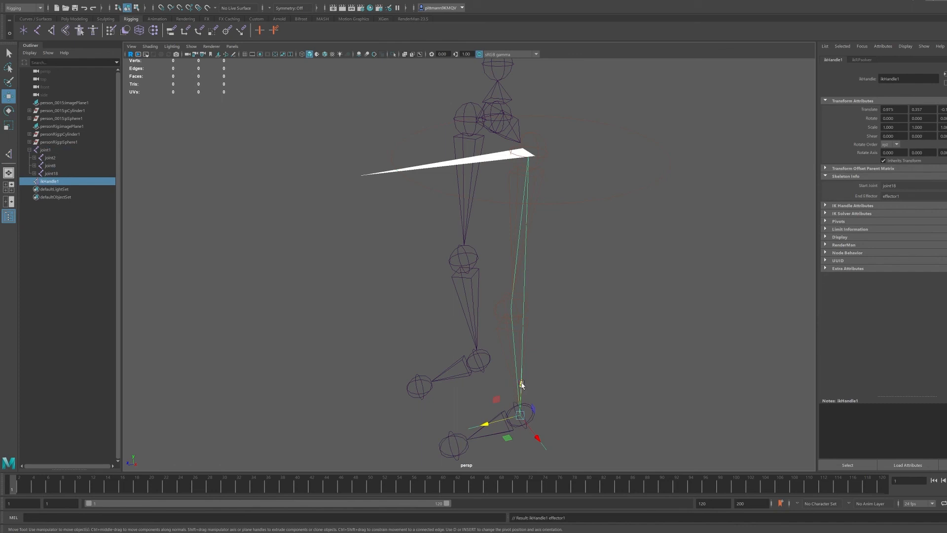
pyautogui.moveTo(522, 385); pyautogui.dragTo(526, 334)
pyautogui.hotkey('ctrl', 'z')
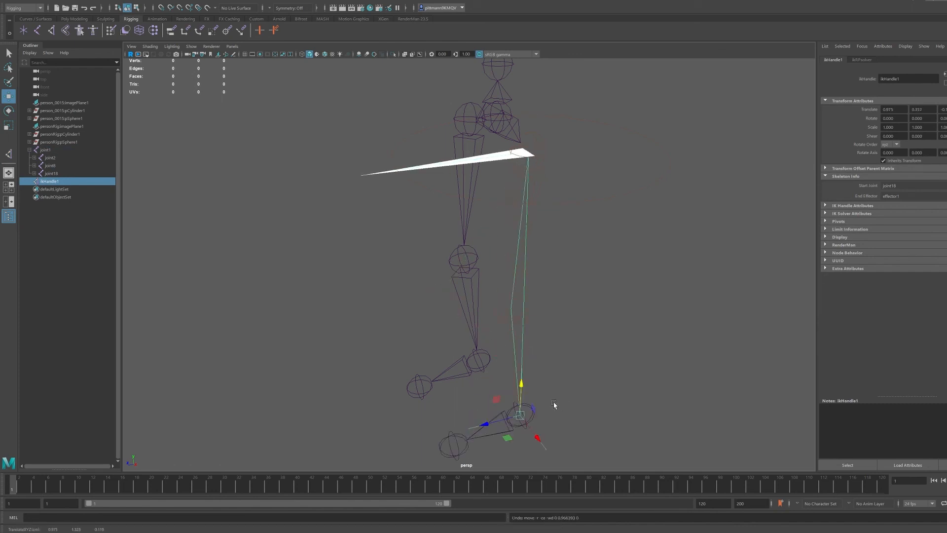
# - Create an IK handle from the hip joint to the ankle joint of the character's right leg, and test bending the knee
pyautogui.keyDown('alt'); pyautogui.moveTo(446, 337); pyautogui.dragTo(469, 336); pyautogui.keyUp('alt')
pyautogui.keyDown('alt'); pyautogui.moveTo(439, 333); pyautogui.dragTo(457, 343, button='middle'); pyautogui.keyUp('alt')
pyautogui.scroll(1, 458, 343)
pyautogui.click(51, 30)
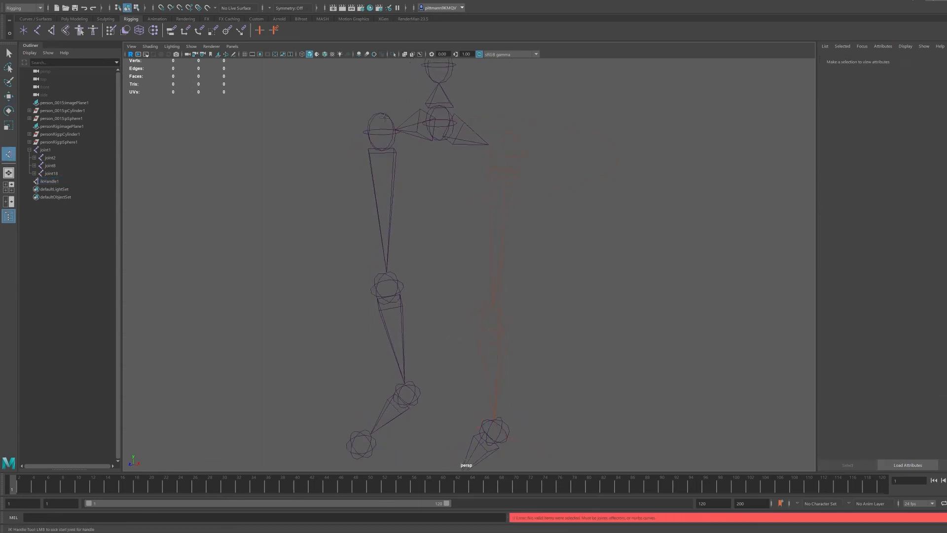
pyautogui.click(397, 138)
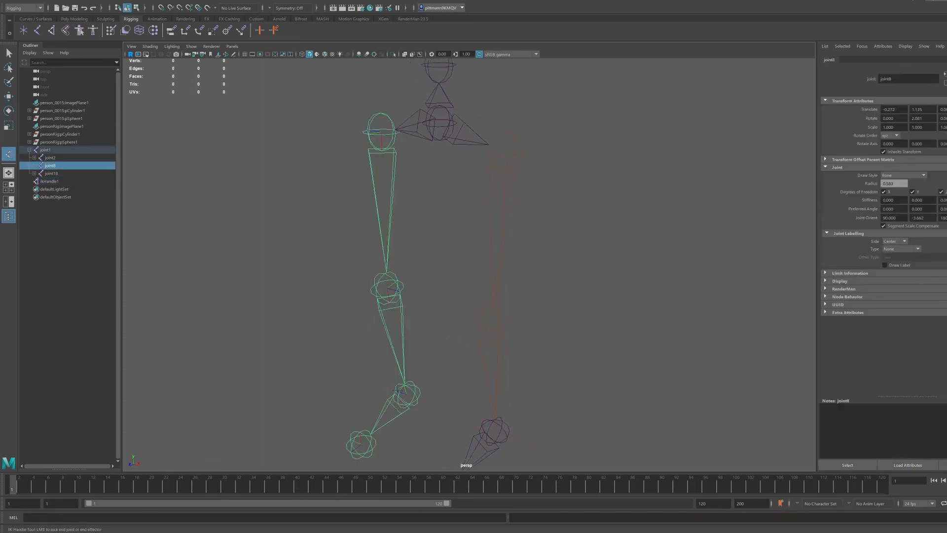
pyautogui.click(406, 393)
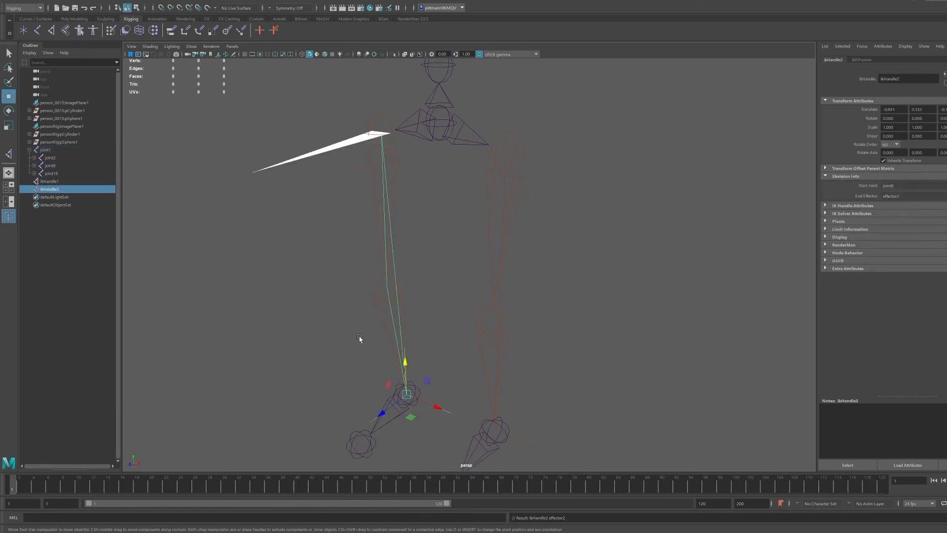
pyautogui.scroll(-1, 359, 338)
pyautogui.moveTo(409, 353); pyautogui.dragTo(409, 328)
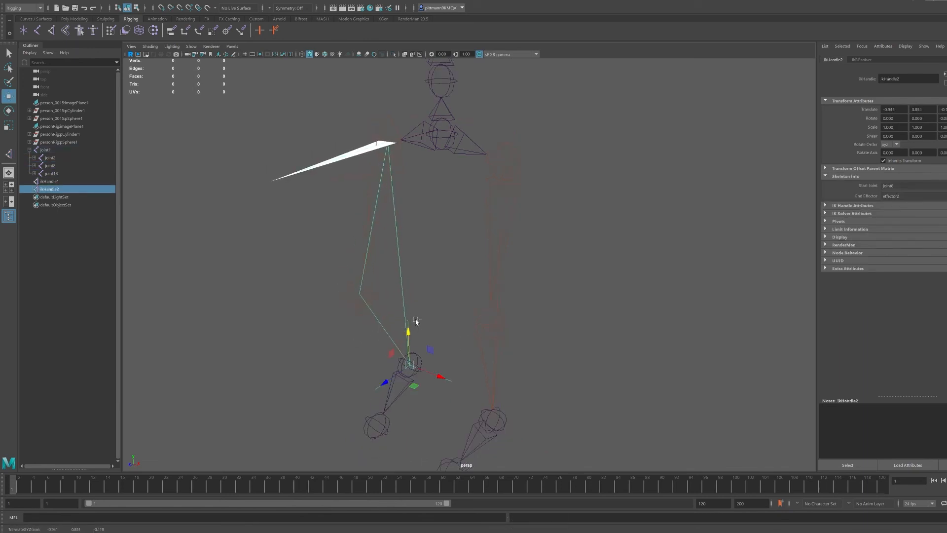
pyautogui.hotkey('ctrl', 'z')
# - Create an IK handle from the shoulder joint to the wrist joint of the character's left arm
pyautogui.keyDown('alt'); pyautogui.moveTo(450, 256); pyautogui.dragTo(442, 332); pyautogui.keyUp('alt')
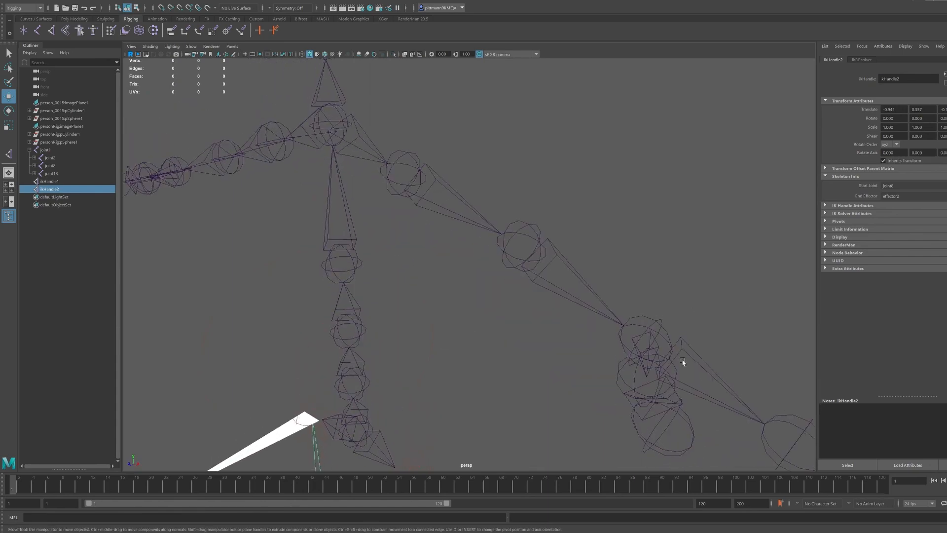
pyautogui.keyDown('alt'); pyautogui.moveTo(448, 263); pyautogui.dragTo(479, 253); pyautogui.keyUp('alt')
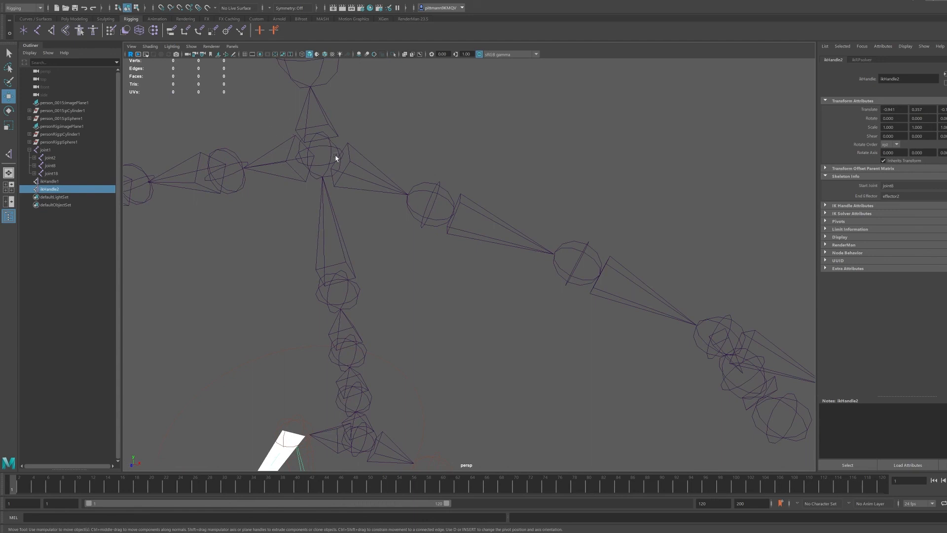
pyautogui.keyDown('alt'); pyautogui.moveTo(364, 213); pyautogui.dragTo(330, 171); pyautogui.keyUp('alt')
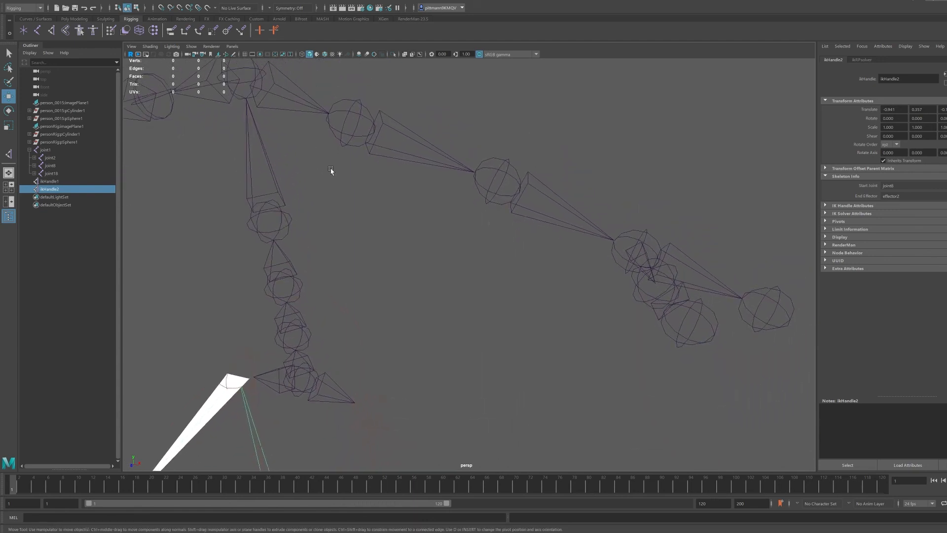
pyautogui.click(345, 120)
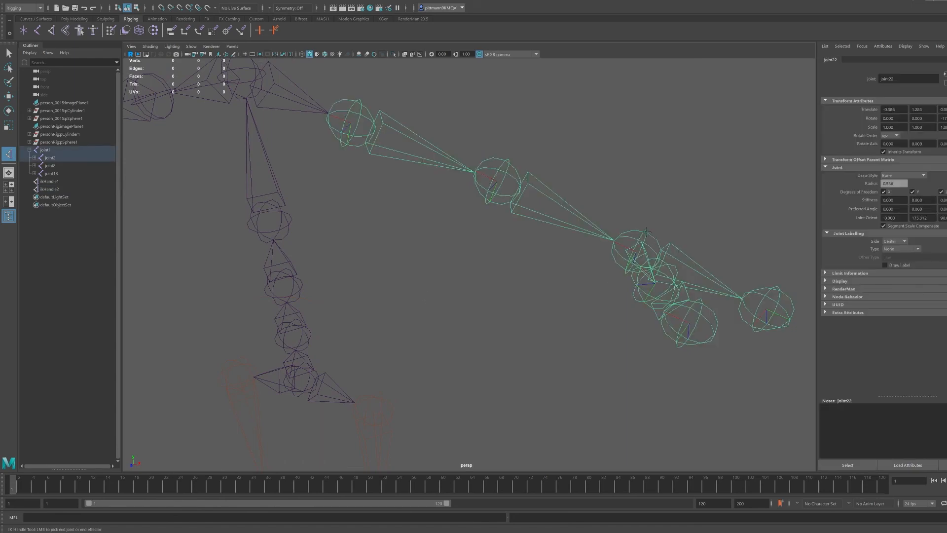
pyautogui.click(641, 252)
pyautogui.keyDown('alt'); pyautogui.moveTo(641, 252); pyautogui.dragTo(527, 313); pyautogui.keyUp('alt')
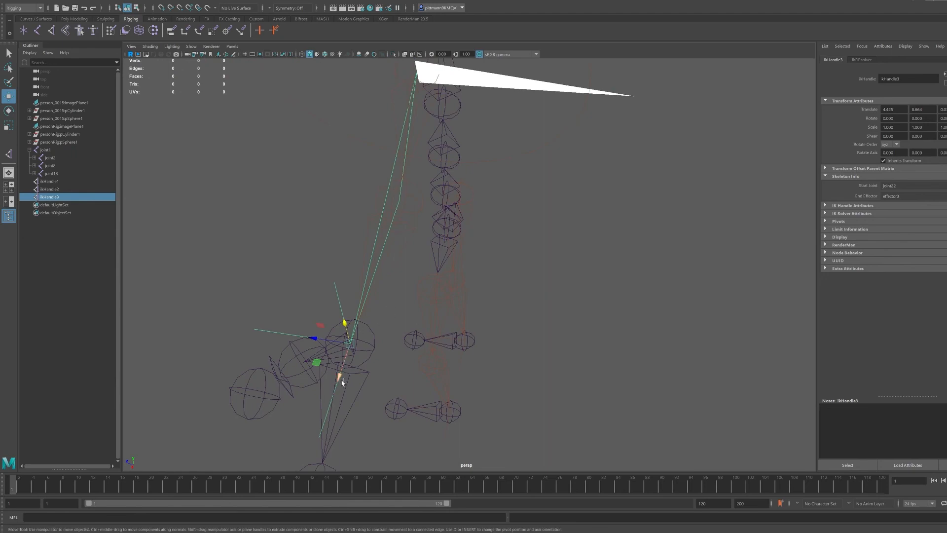
# - Try moving the left arm's IK handle to bend the elbow, and undo both moves
pyautogui.moveTo(339, 379); pyautogui.dragTo(346, 320)
pyautogui.keyDown('alt'); pyautogui.moveTo(358, 275); pyautogui.dragTo(695, 239); pyautogui.keyUp('alt')
pyautogui.moveTo(562, 250); pyautogui.dragTo(577, 269)
pyautogui.hotkey('ctrl', 'z')
pyautogui.hotkey('ctrl', 'z')
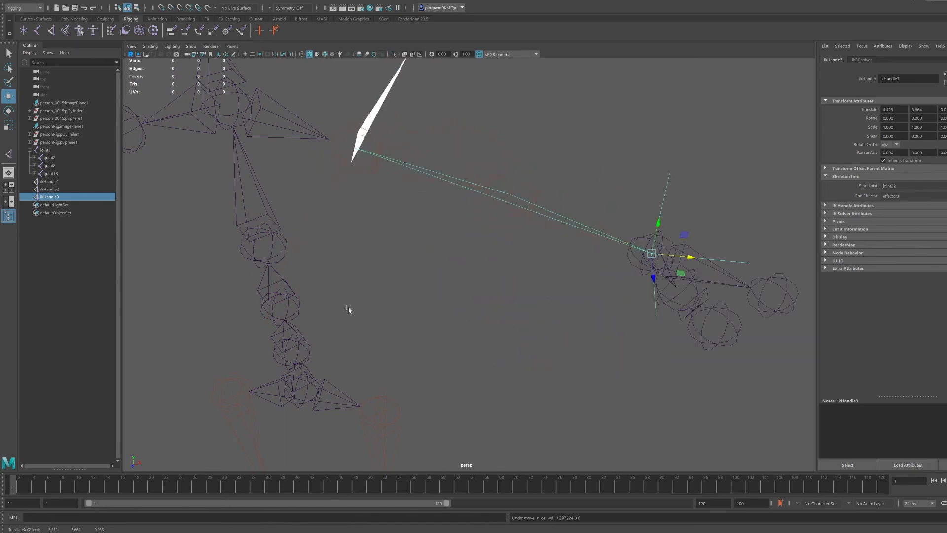
# - Create an IK handle from the shoulder joint to the wrist joint of the character's right arm, and test bending the elbow
pyautogui.keyDown('alt'); pyautogui.moveTo(349, 310); pyautogui.dragTo(659, 330); pyautogui.keyUp('alt')
pyautogui.press('y')
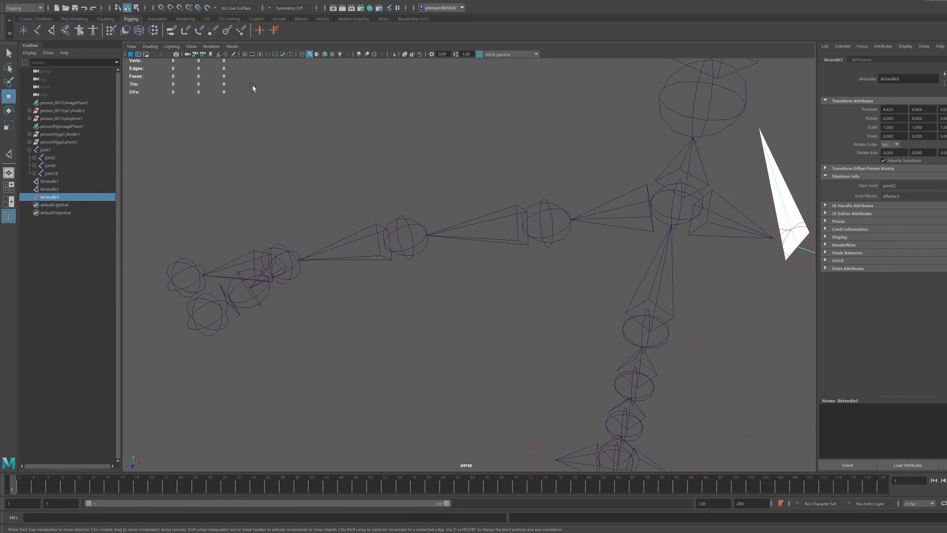
pyautogui.click(553, 237)
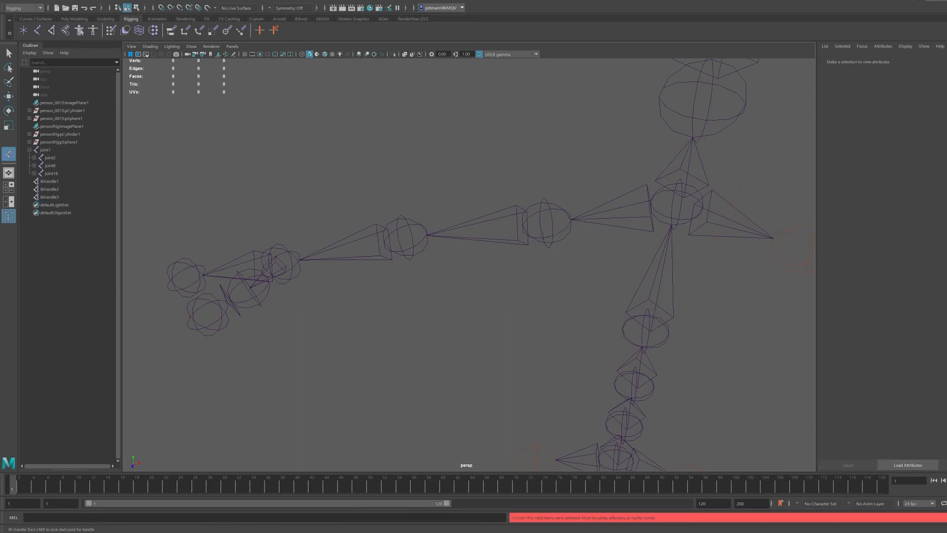
pyautogui.click(548, 245)
pyautogui.click(289, 275)
pyautogui.press('w')
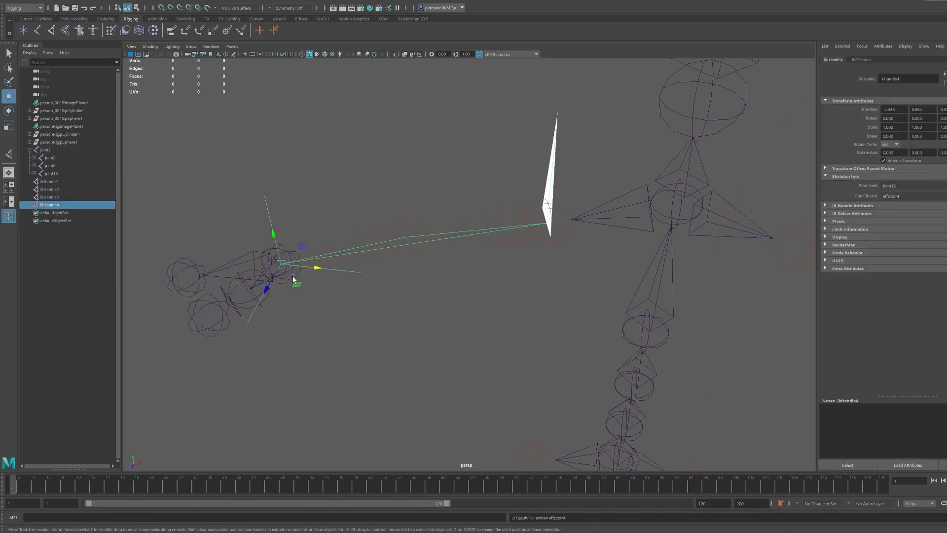
pyautogui.moveTo(318, 270); pyautogui.dragTo(403, 278)
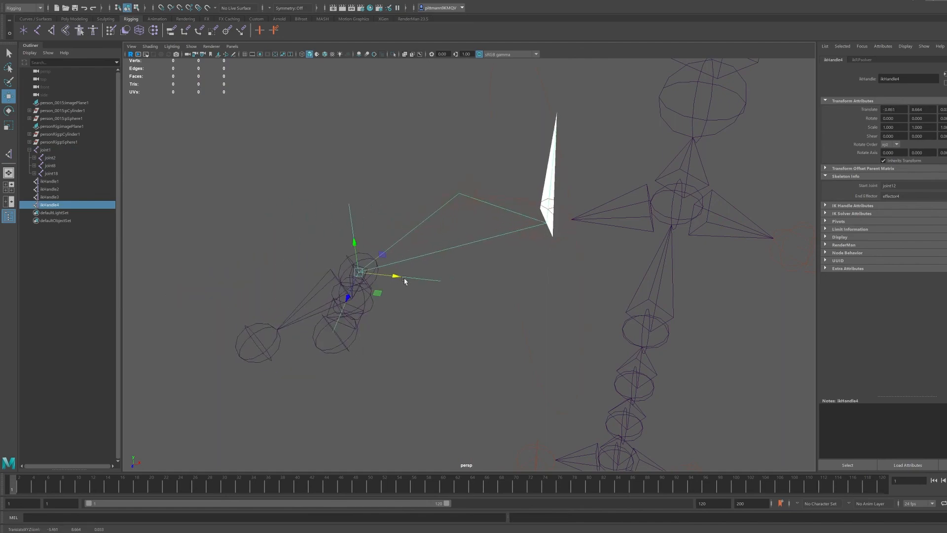
pyautogui.hotkey('ctrl', 'z')
# - Try moving the upper spine joint between the shoulders away from the body, and undo the moves
pyautogui.keyDown('alt'); pyautogui.moveTo(617, 335); pyautogui.dragTo(499, 324); pyautogui.keyUp('alt')
pyautogui.click(494, 262)
pyautogui.click(464, 204)
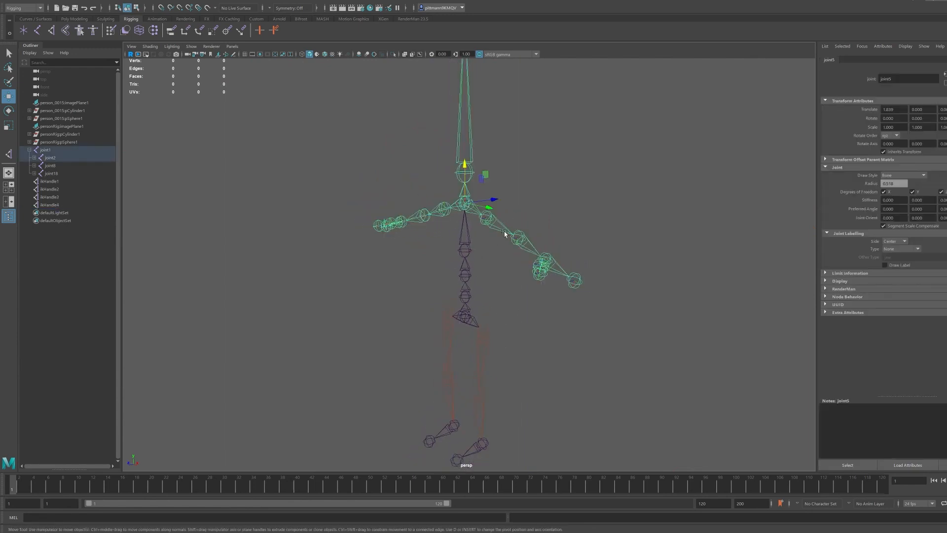
pyautogui.moveTo(498, 200); pyautogui.dragTo(607, 197)
pyautogui.hotkey('ctrl', 'z')
pyautogui.hotkey('ctrl', 'z')
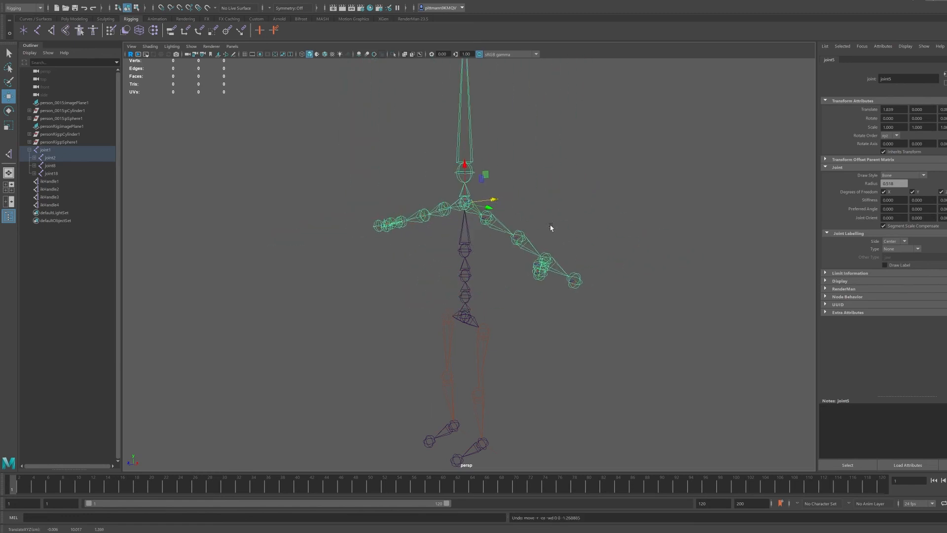
# - Select the four arm and leg IK handles one after another to review which limb each one controls
pyautogui.click(545, 259)
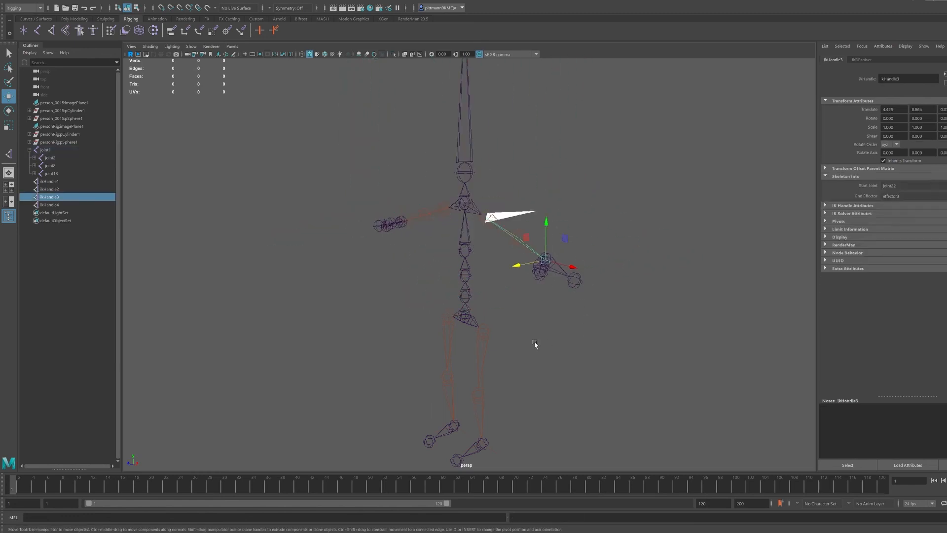
pyautogui.keyDown('alt'); pyautogui.moveTo(534, 343); pyautogui.dragTo(475, 305); pyautogui.keyUp('alt')
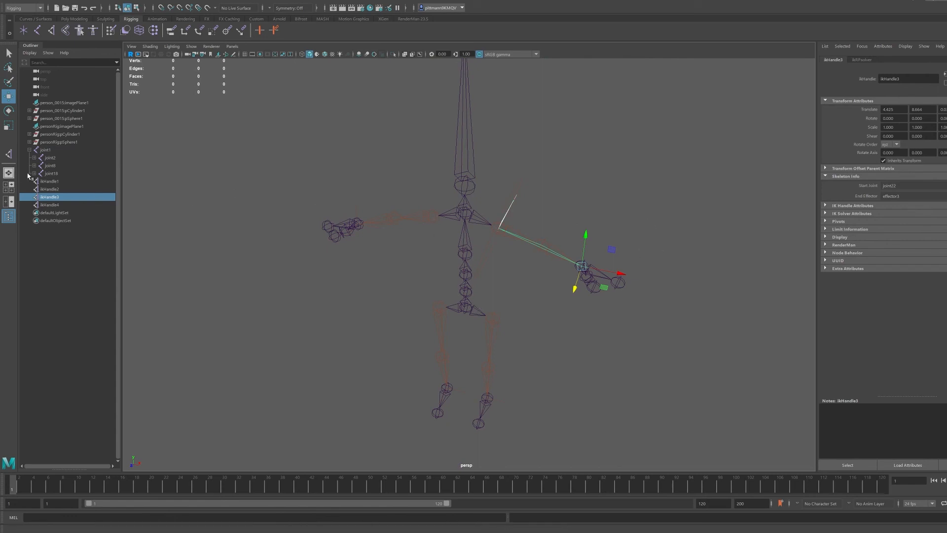
pyautogui.click(50, 188)
pyautogui.click(55, 204)
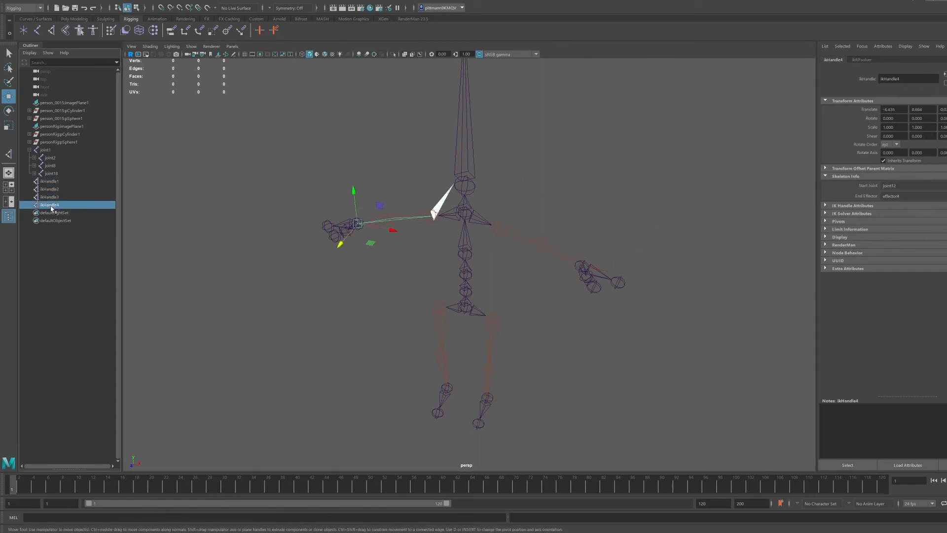
pyautogui.click(51, 197)
pyautogui.click(50, 189)
pyautogui.click(49, 181)
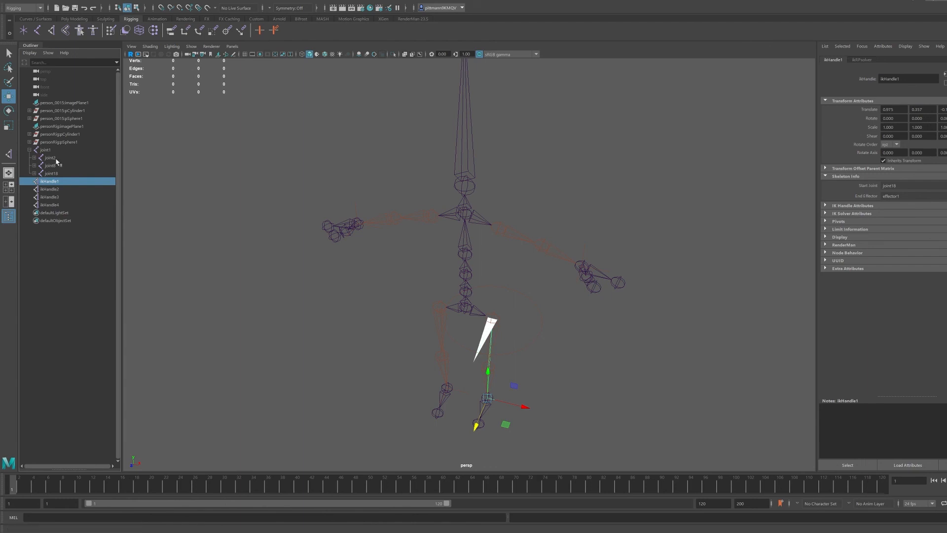
pyautogui.click(53, 188)
pyautogui.click(55, 197)
pyautogui.click(56, 204)
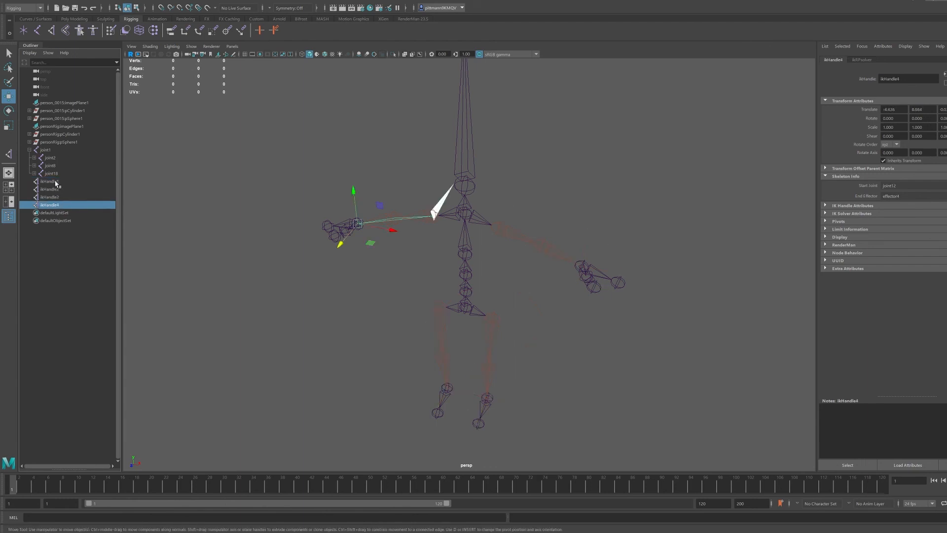
pyautogui.click(49, 181)
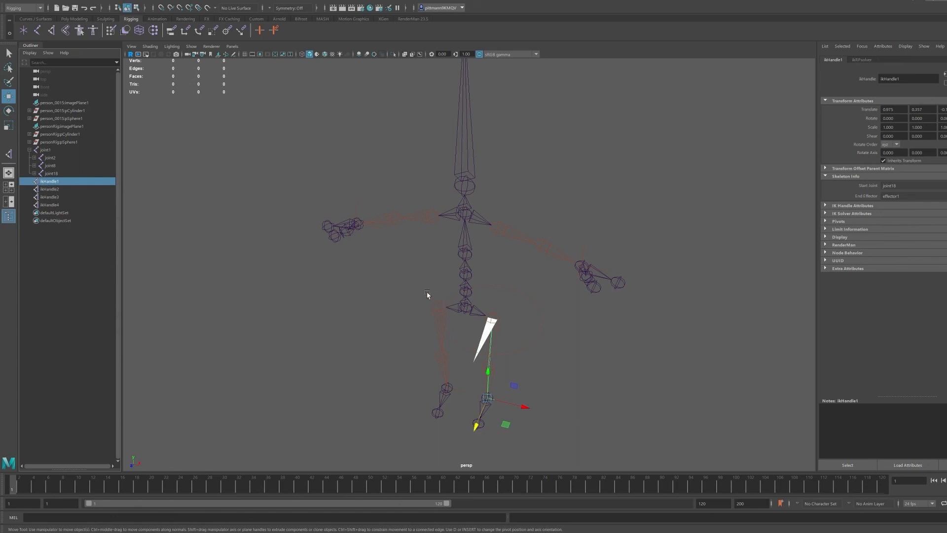
# - Examine the skeleton and its IK handles in the perspective, front and four-pane views
pyautogui.keyDown('alt'); pyautogui.moveTo(516, 333); pyautogui.dragTo(528, 317); pyautogui.keyUp('alt')
pyautogui.keyDown('alt'); pyautogui.moveTo(528, 318); pyautogui.dragTo(514, 273, button='middle'); pyautogui.keyUp('alt')
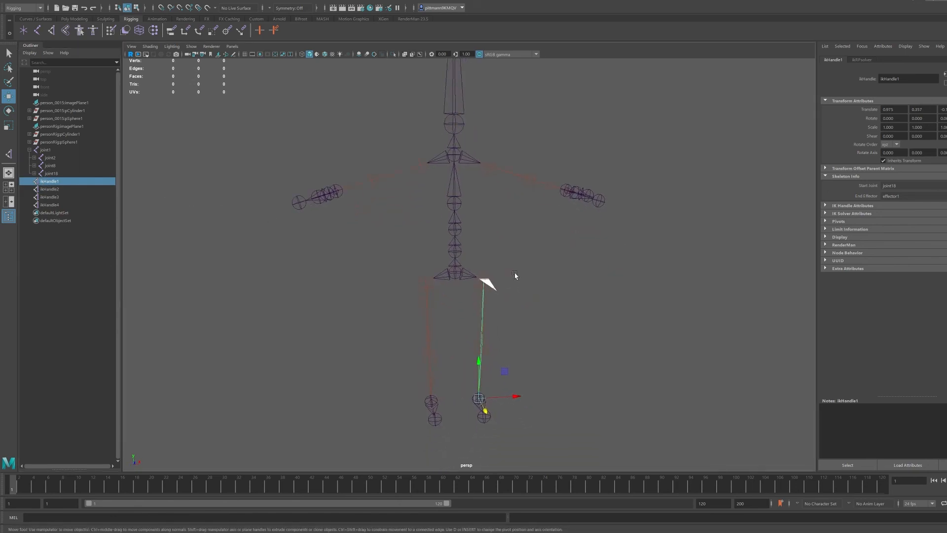
pyautogui.press('space')
pyautogui.press('space')
pyautogui.keyDown('alt'); pyautogui.moveTo(556, 247); pyautogui.dragTo(520, 239); pyautogui.keyUp('alt')
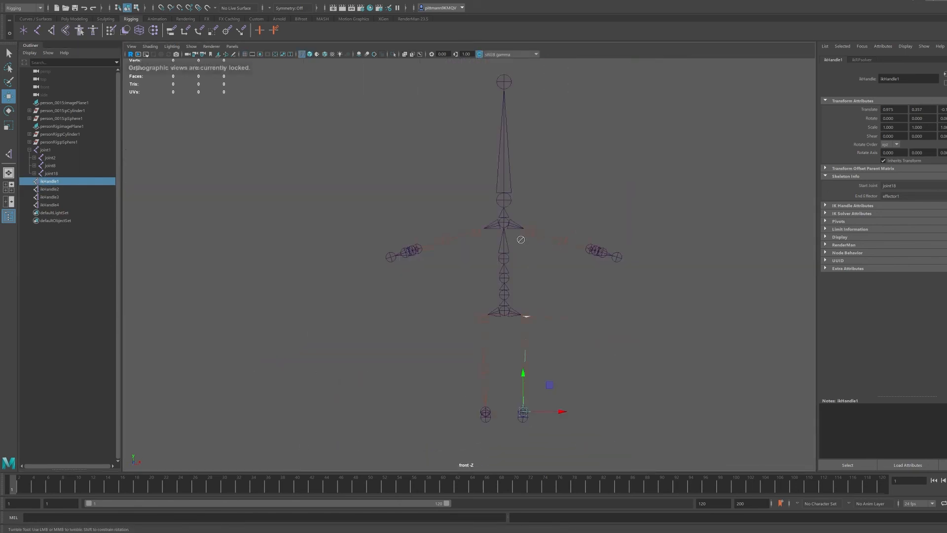
pyautogui.press('space')
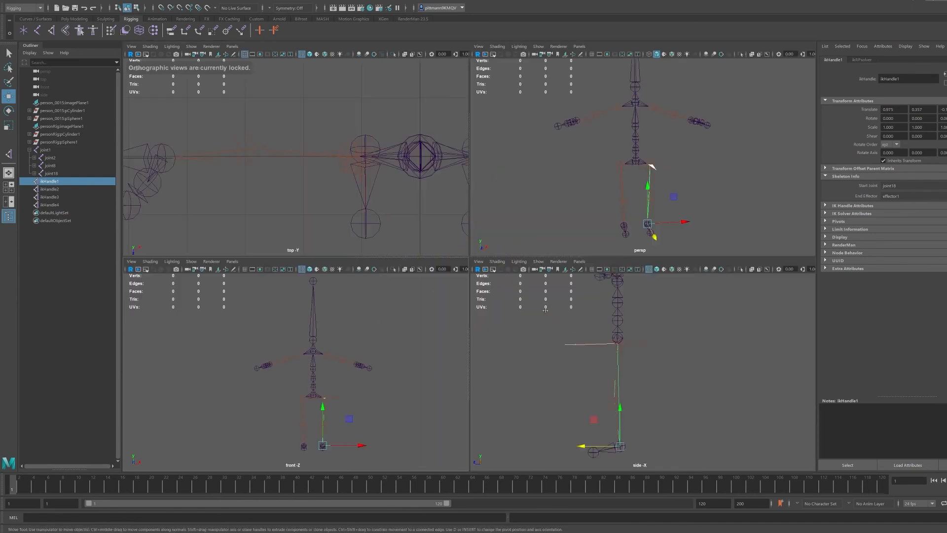
pyautogui.press('space')
pyautogui.keyDown('alt'); pyautogui.moveTo(663, 185); pyautogui.dragTo(597, 283); pyautogui.keyUp('alt')
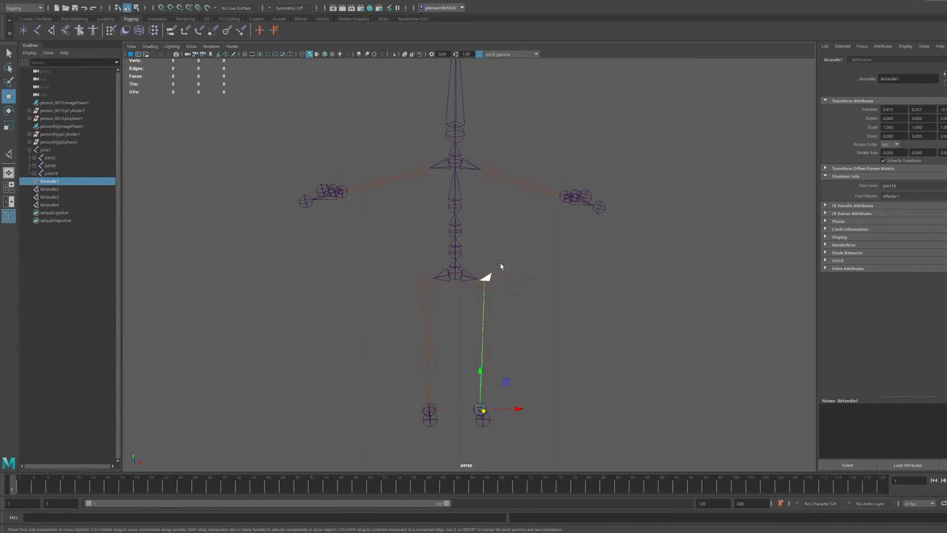
pyautogui.keyDown('alt'); pyautogui.moveTo(486, 330); pyautogui.dragTo(347, 320); pyautogui.keyUp('alt')
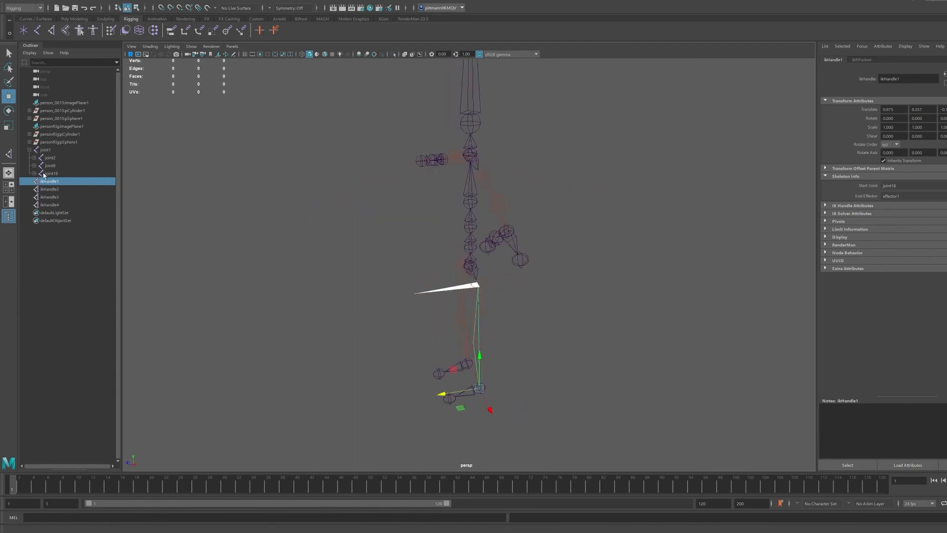
# - Try raising the ankle IK handle ikHandle1 to bend the knee, and undo the move
pyautogui.keyDown('alt'); pyautogui.moveTo(168, 283); pyautogui.dragTo(359, 356); pyautogui.keyUp('alt')
pyautogui.moveTo(483, 364); pyautogui.dragTo(498, 294)
pyautogui.hotkey('ctrl', 'z')
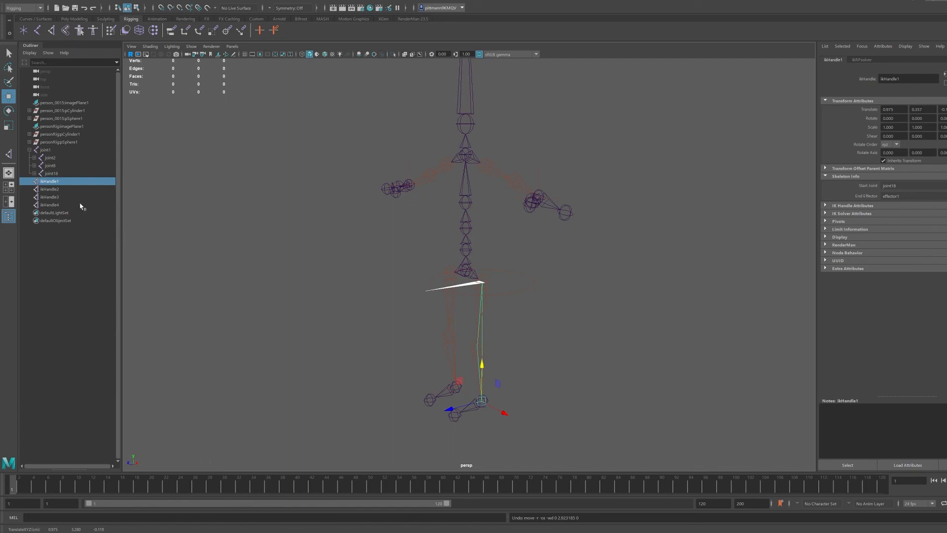
pyautogui.click(497, 426)
pyautogui.click(496, 410)
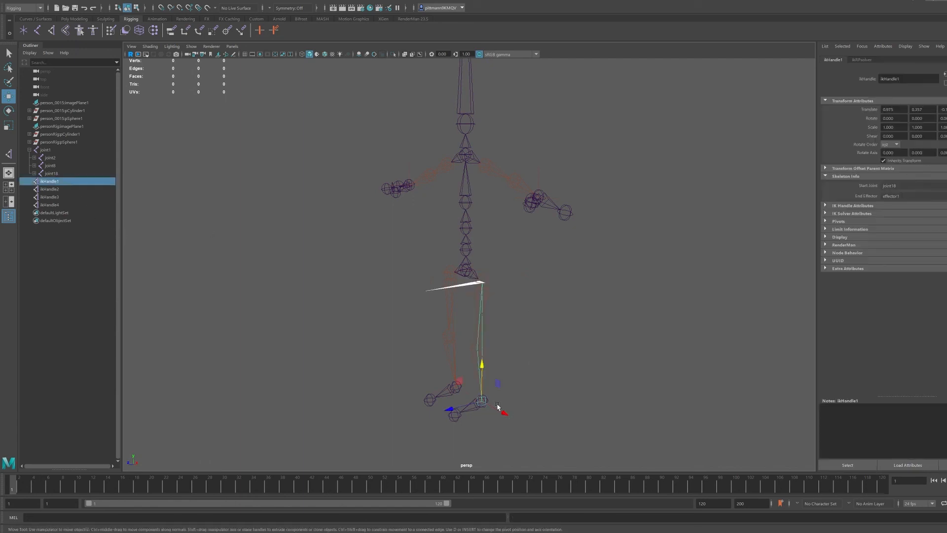
# - Select the IK handles, image planes and skeleton joints in turn to examine what each scene item controls
pyautogui.keyDown('alt'); pyautogui.moveTo(445, 404); pyautogui.dragTo(478, 418, button='right'); pyautogui.keyUp('alt')
pyautogui.keyDown('alt'); pyautogui.moveTo(478, 419); pyautogui.dragTo(468, 266, button='middle'); pyautogui.keyUp('alt')
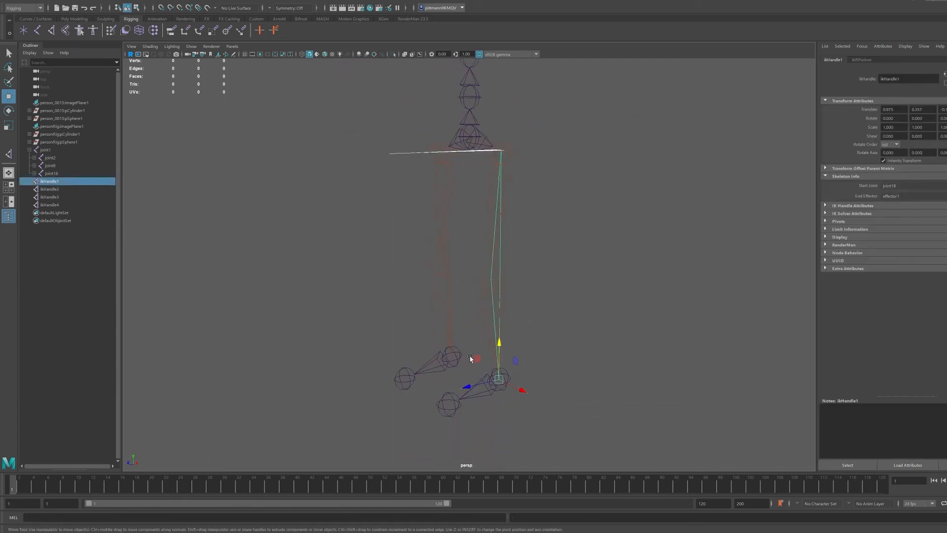
pyautogui.click(570, 404)
pyautogui.click(49, 181)
pyautogui.click(50, 189)
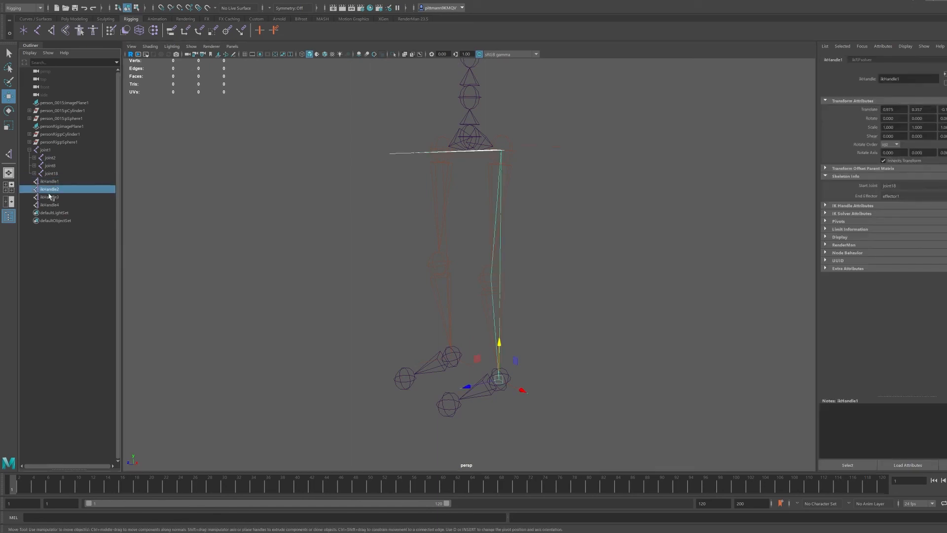
pyautogui.click(51, 205)
pyautogui.click(54, 180)
pyautogui.click(59, 127)
pyautogui.click(64, 103)
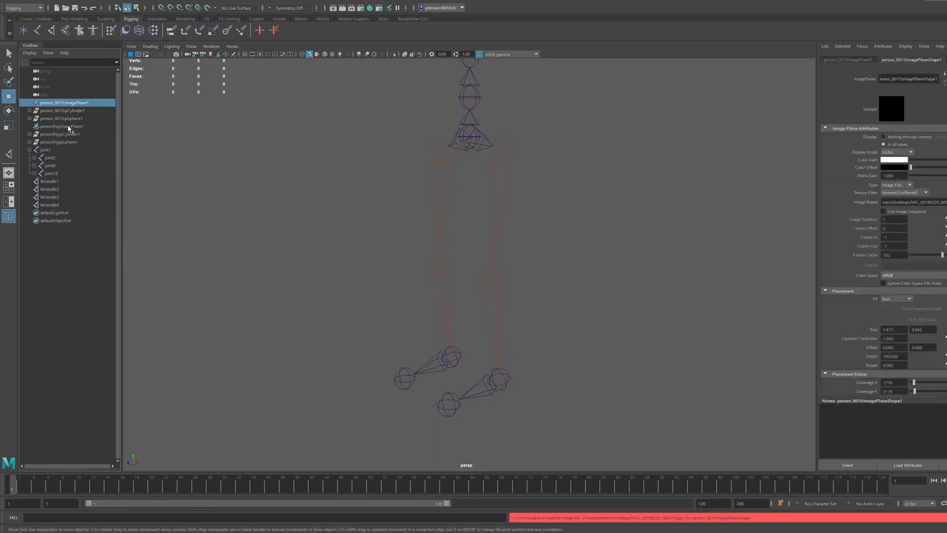
pyautogui.click(49, 158)
pyautogui.click(49, 166)
pyautogui.click(48, 157)
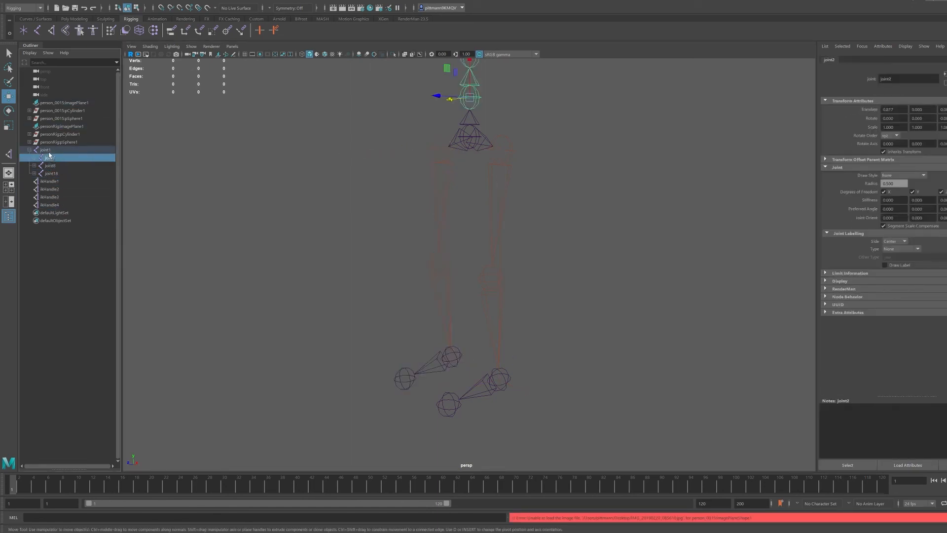
pyautogui.click(47, 150)
# - Test the leg bend again by lifting ikHandle1 toward the hip, undo it, and clear the selection
pyautogui.click(49, 181)
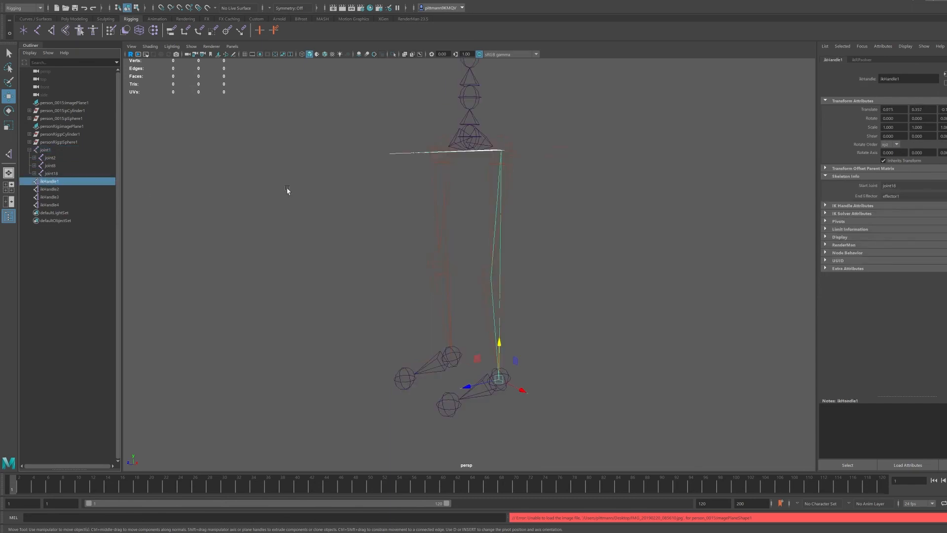
pyautogui.keyDown('alt'); pyautogui.moveTo(333, 193); pyautogui.dragTo(473, 336); pyautogui.keyUp('alt')
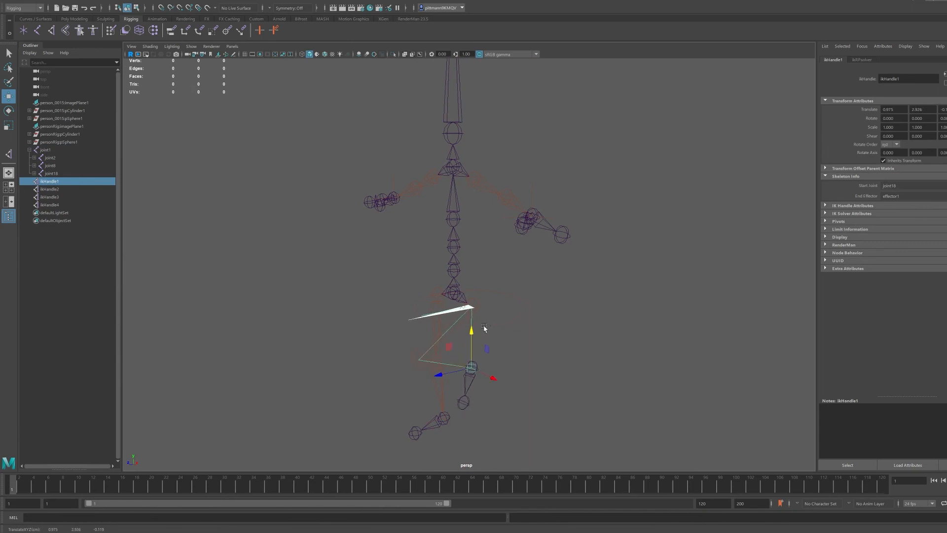
pyautogui.hotkey('ctrl', 'z')
pyautogui.click(612, 317)
pyautogui.keyDown('alt'); pyautogui.moveTo(401, 285); pyautogui.dragTo(419, 296); pyautogui.keyUp('alt')
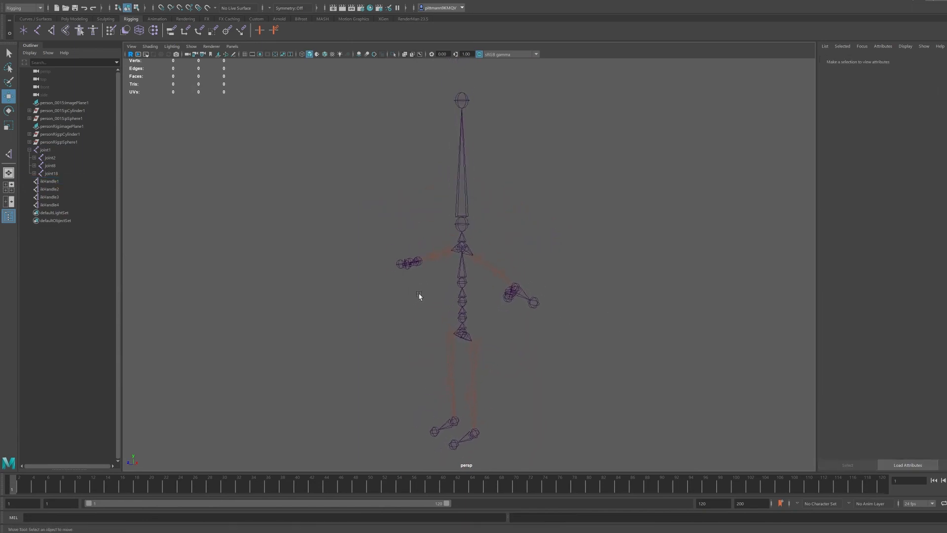